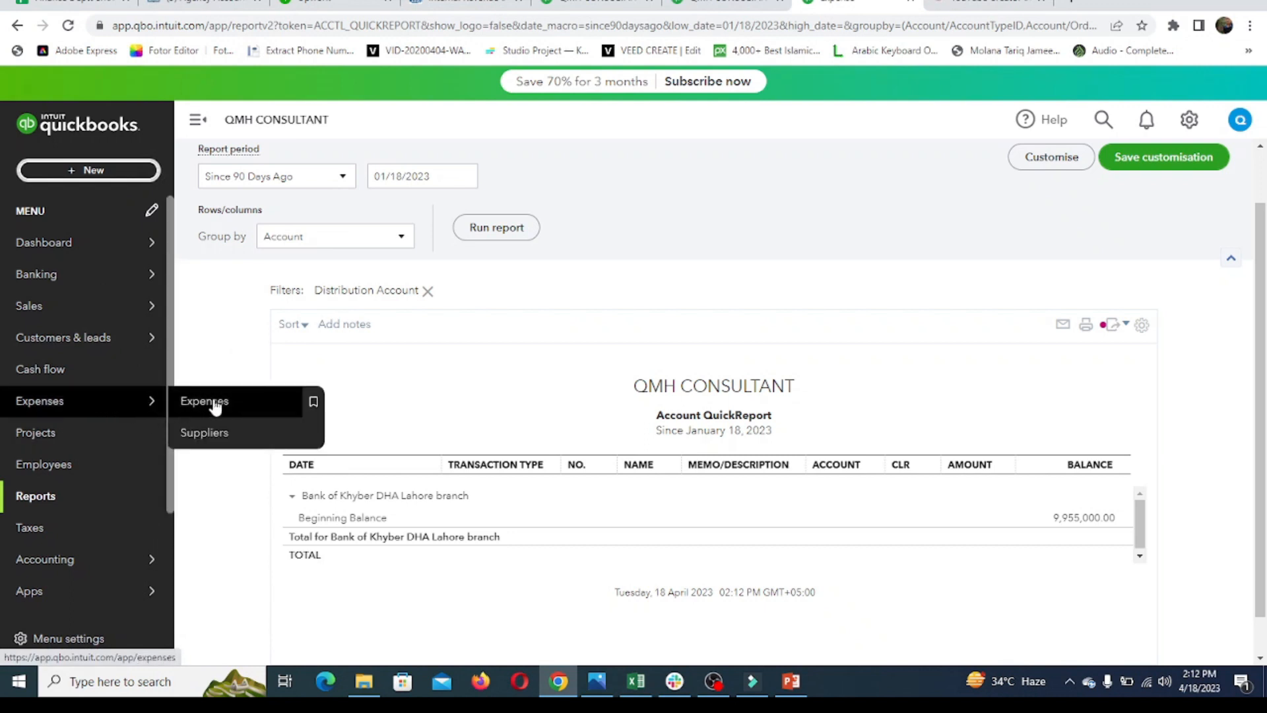
- Start a new purchase order to a supplier
left_click(105, 171)
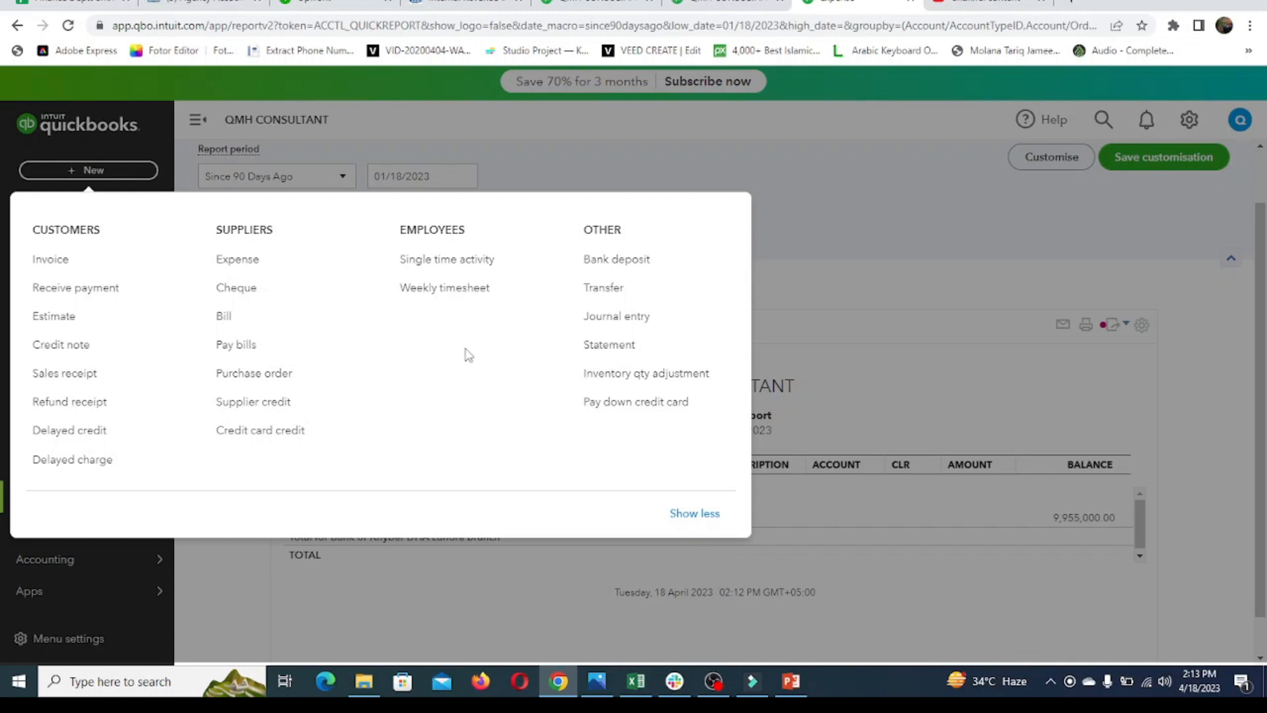
left_click(291, 381)
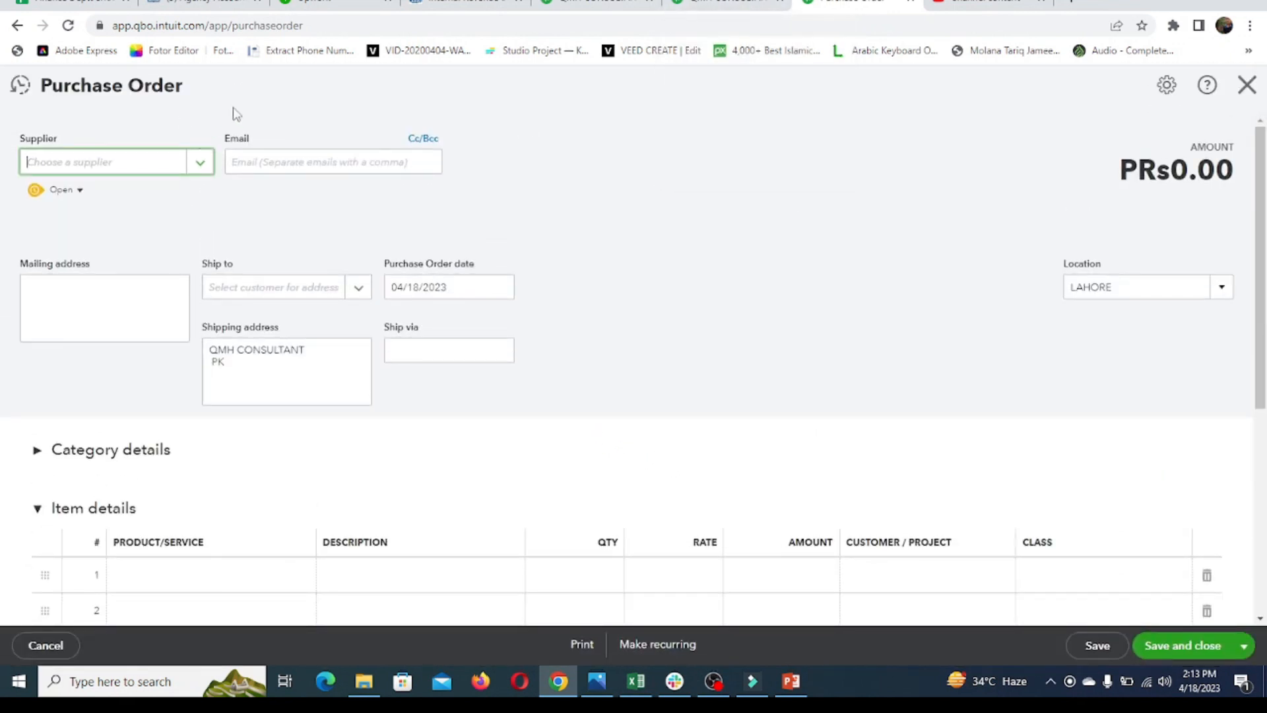
left_click(196, 163)
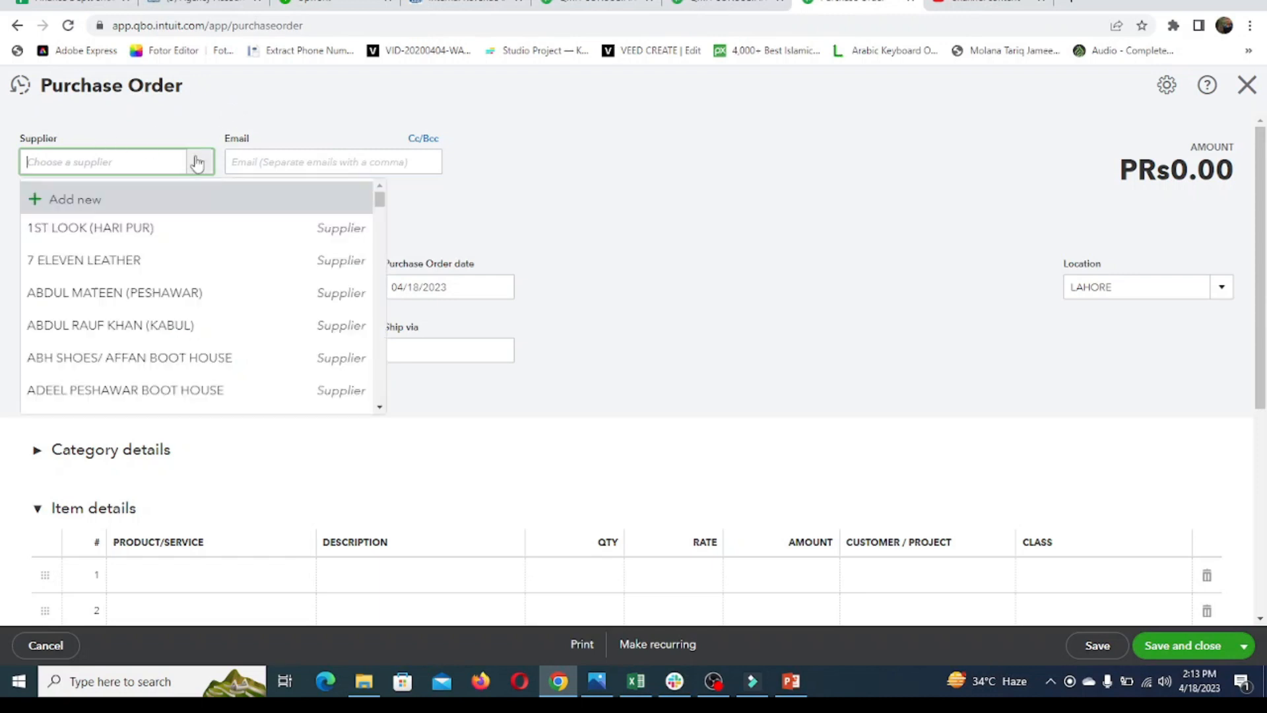
left_click(190, 123)
left_click(80, 192)
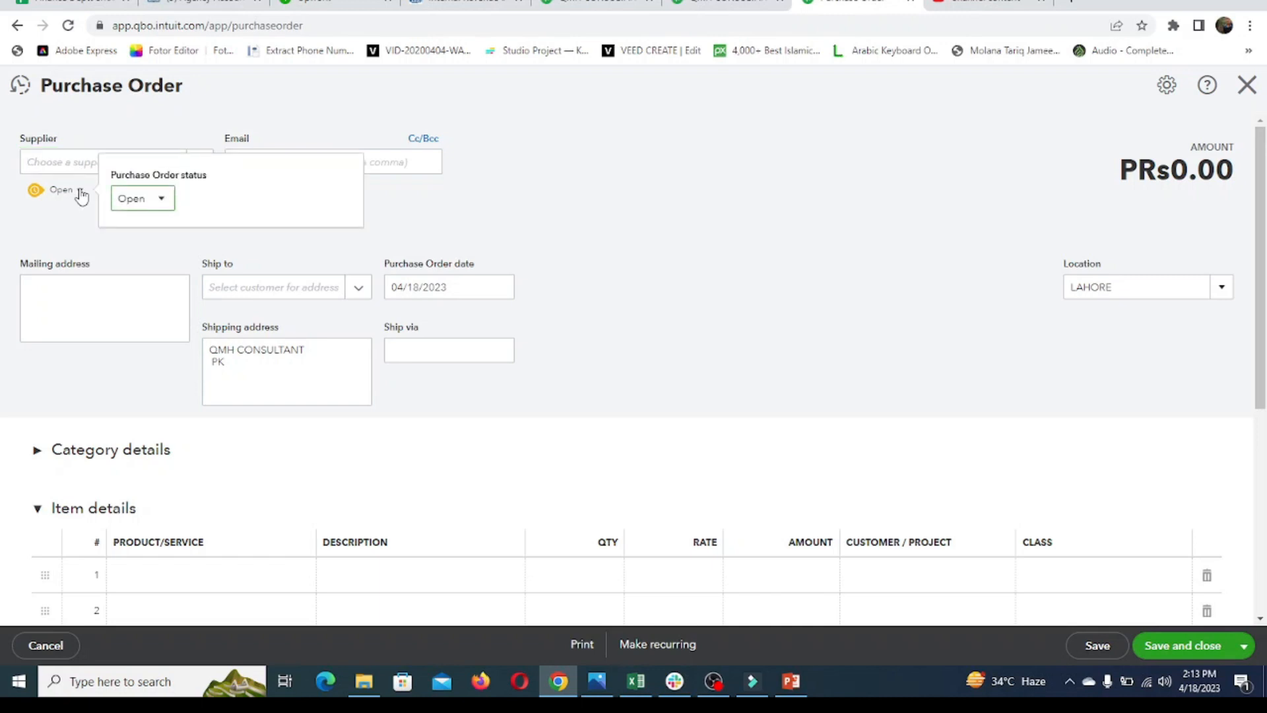
left_click(198, 114)
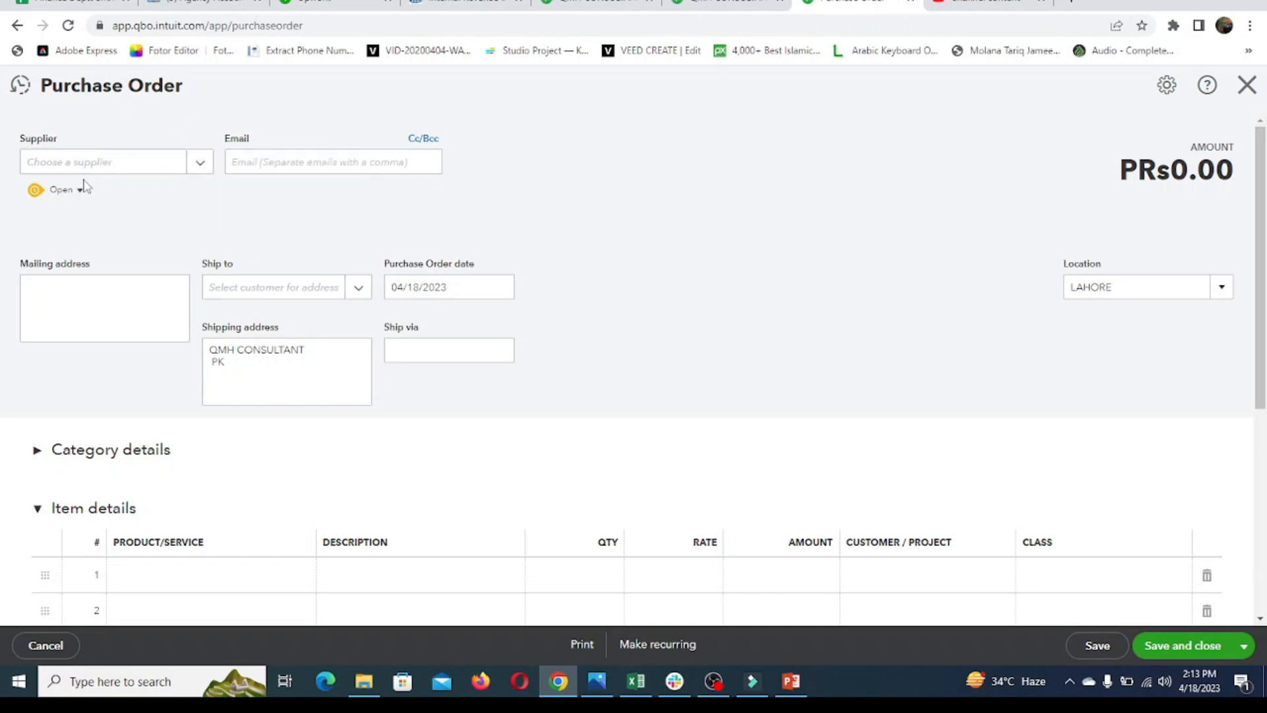
- Choose ARQ'S SHOES as the supplier of the purchase order
left_click(200, 163)
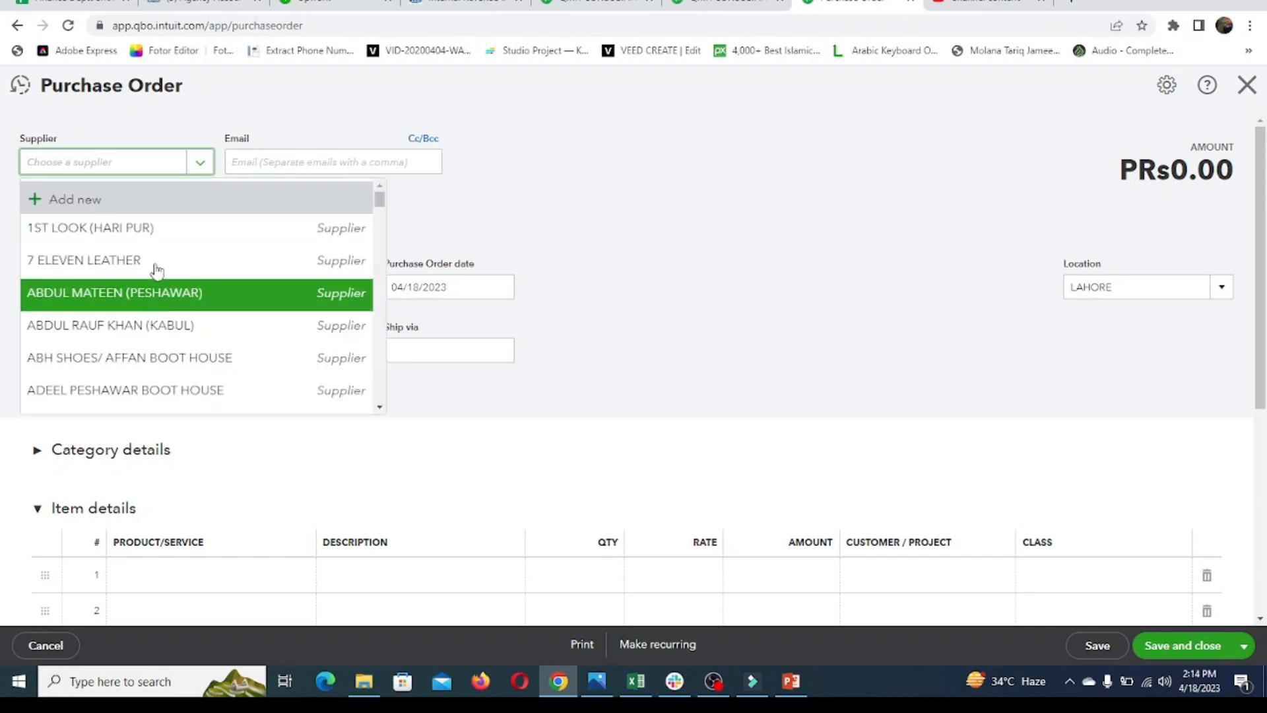
scroll(162, 334, "down", 3)
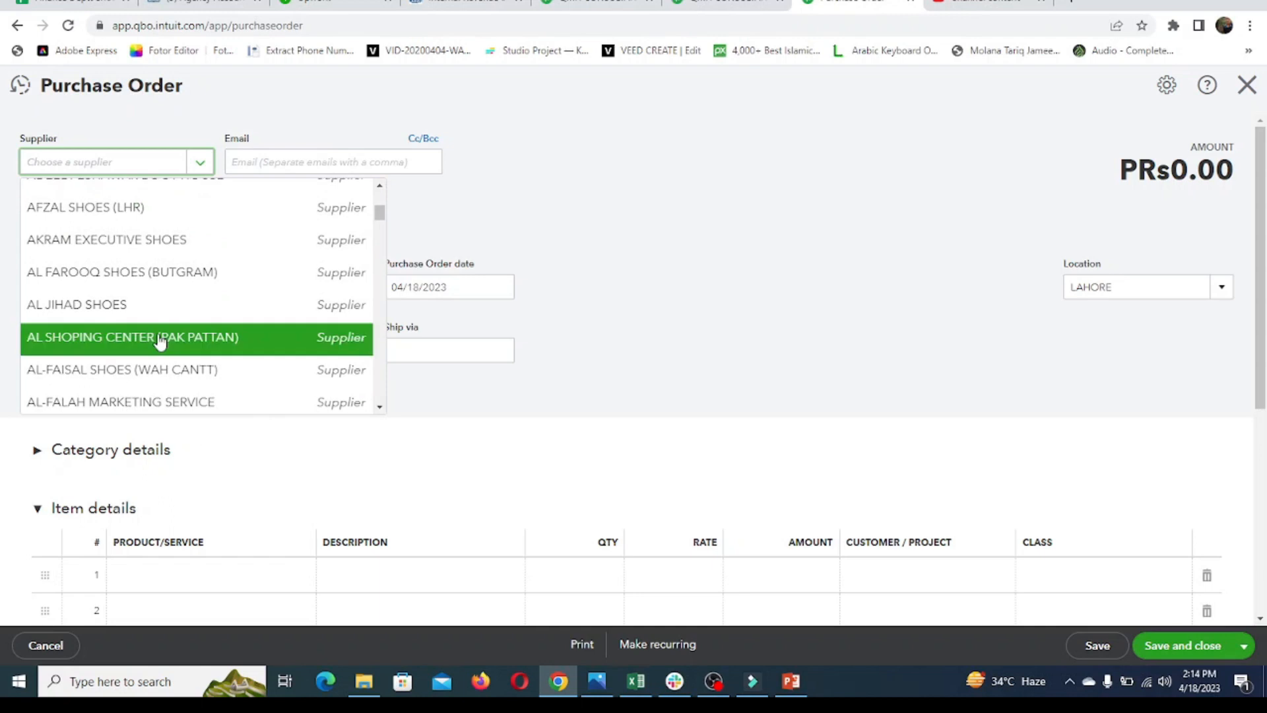
scroll(170, 303, "down", 1)
scroll(171, 303, "down", 2)
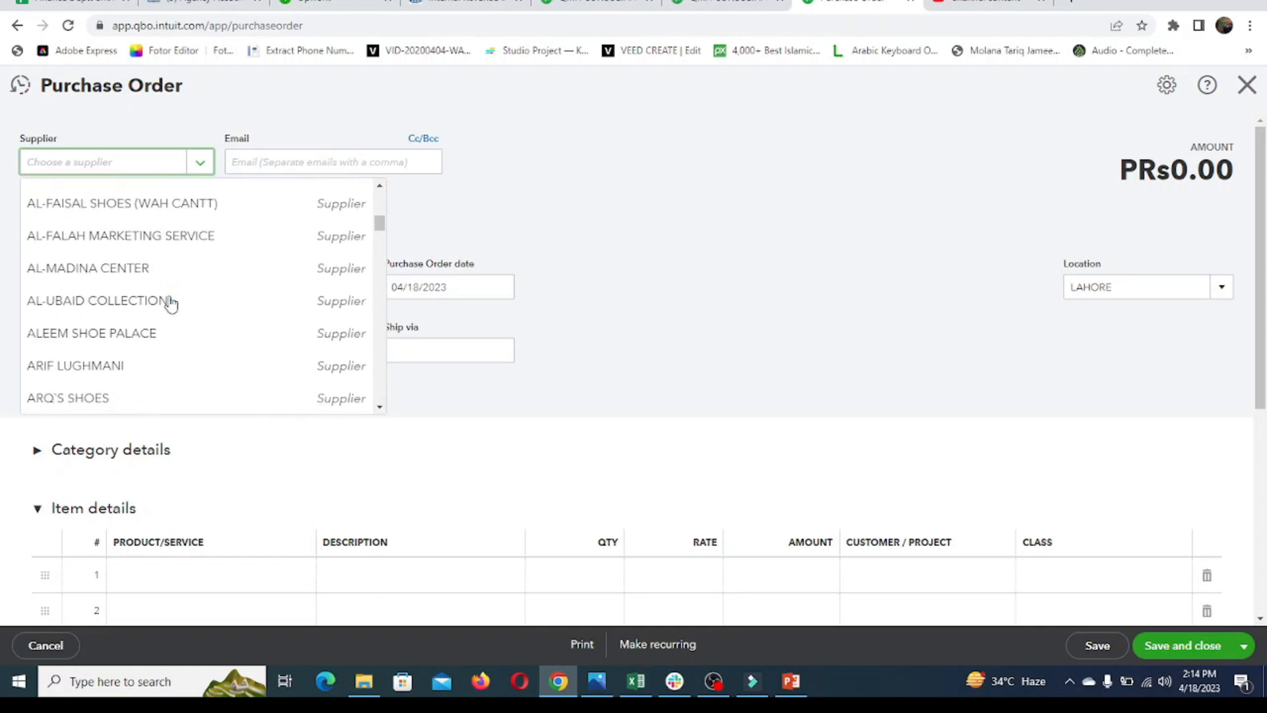
scroll(175, 300, "down", 1)
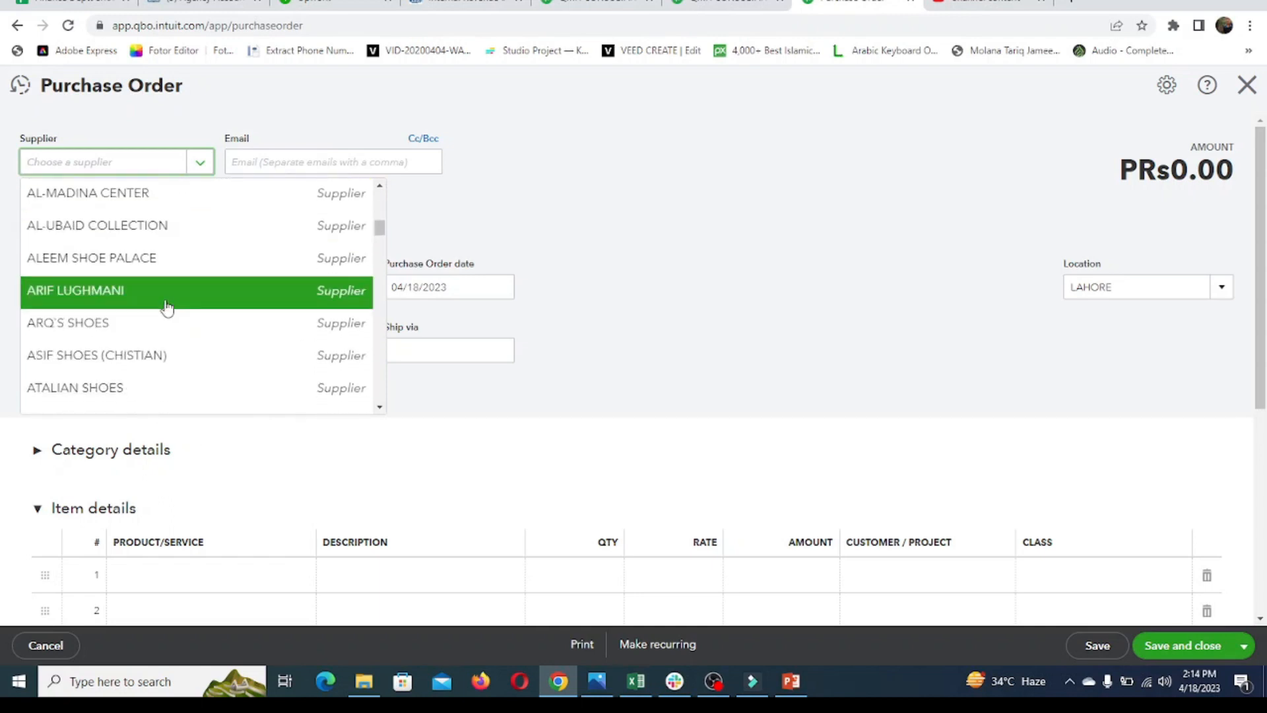
left_click(125, 328)
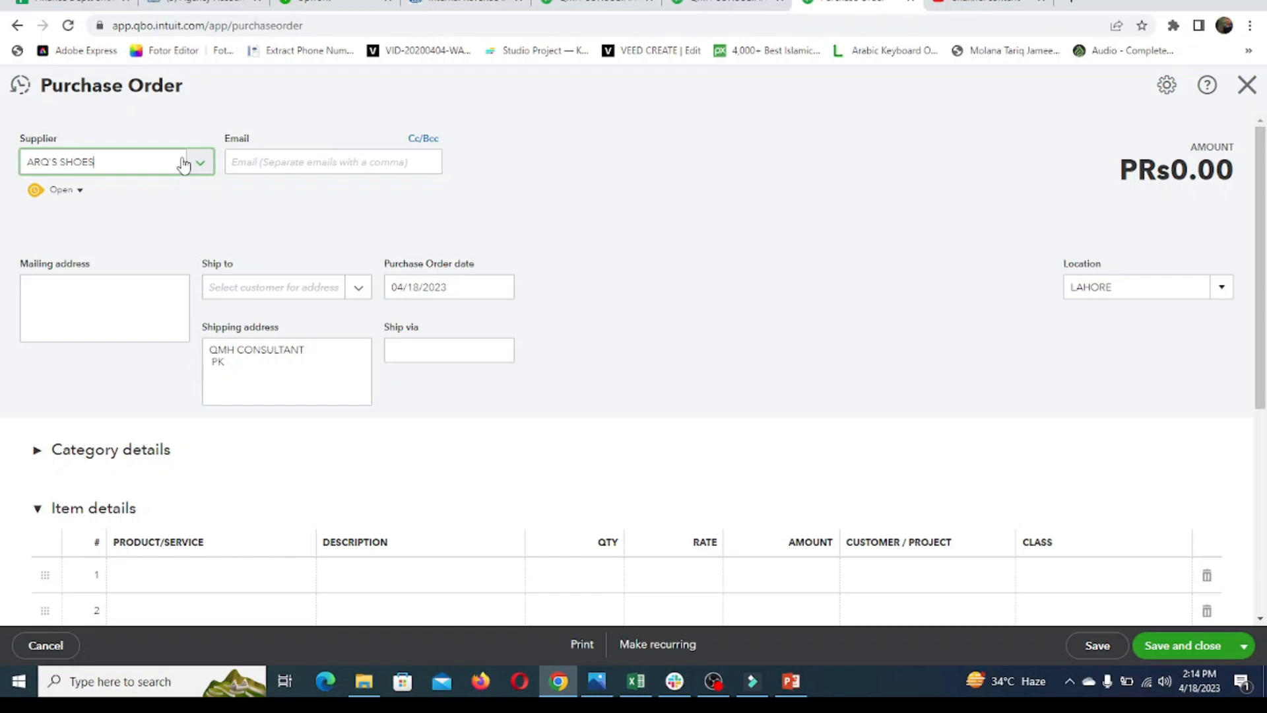
left_click(294, 161)
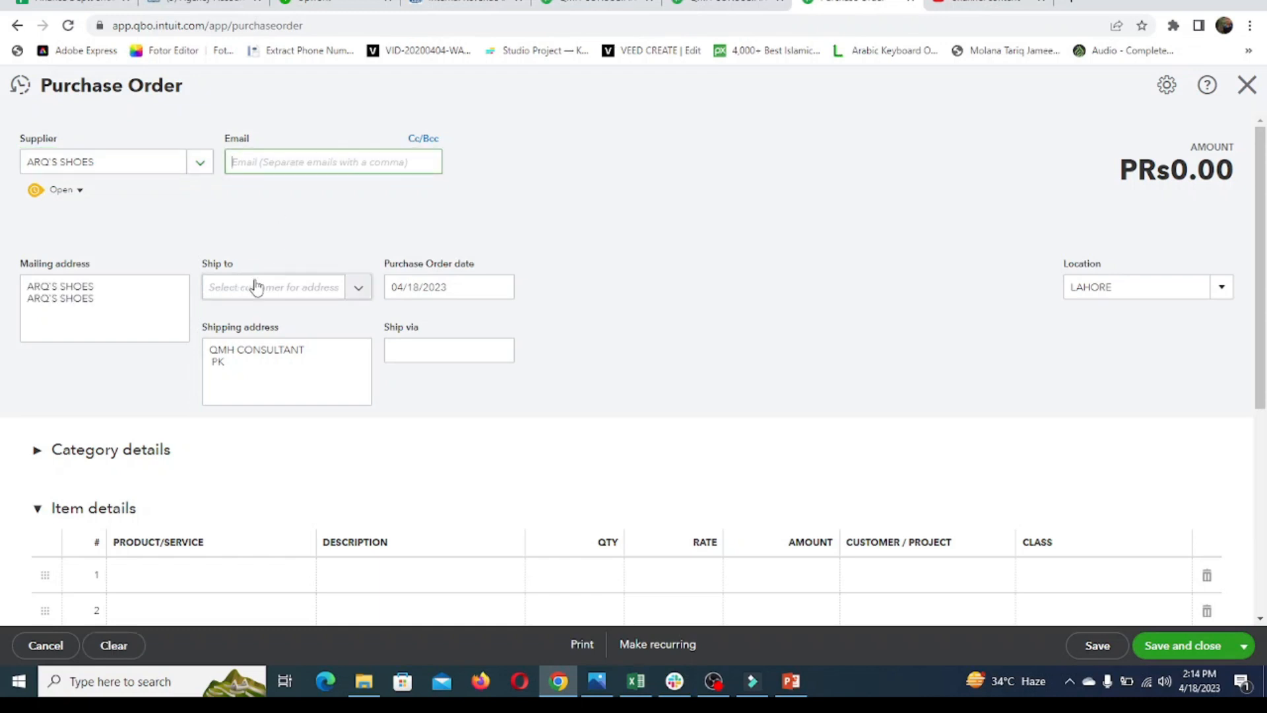
left_click(358, 289)
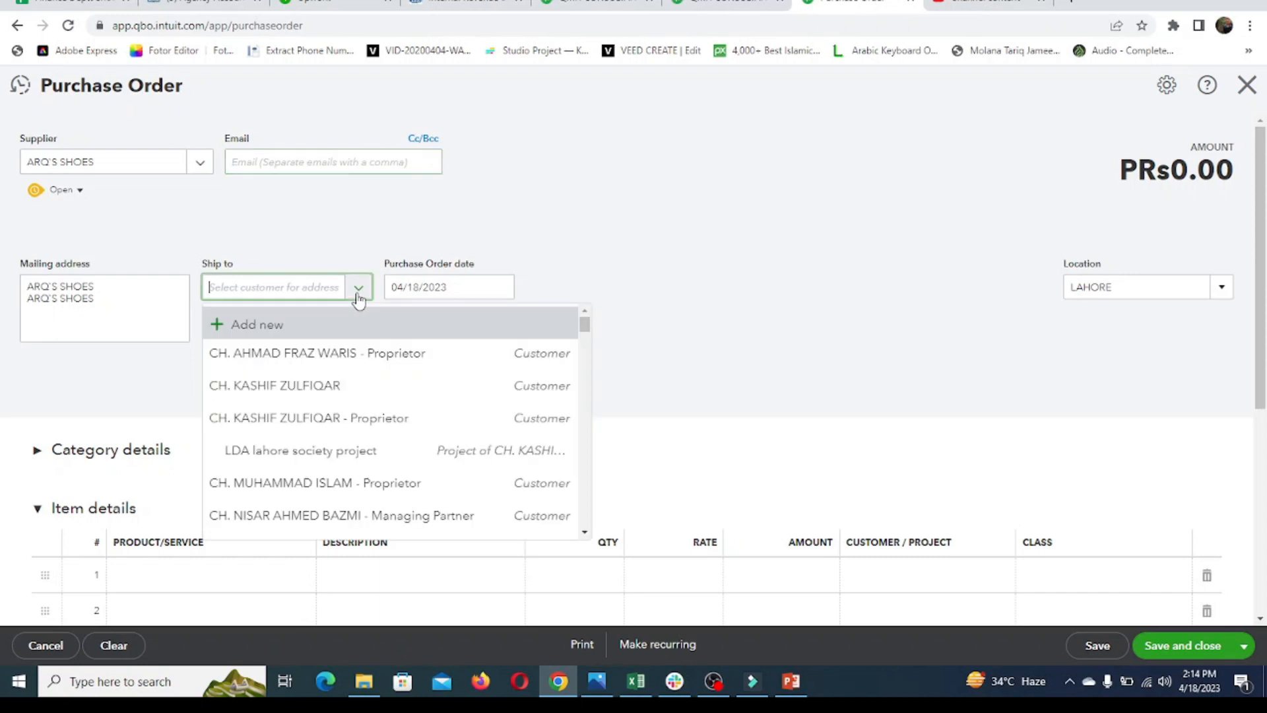
left_click(358, 297)
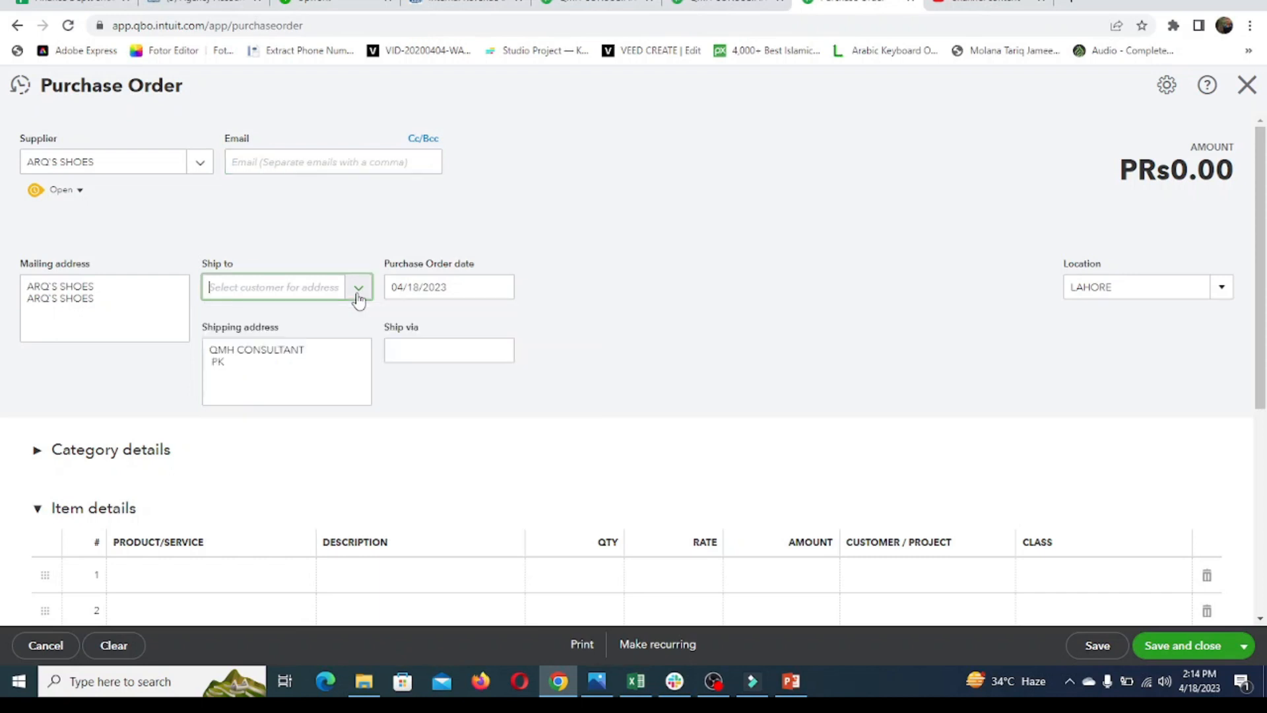
left_click(358, 297)
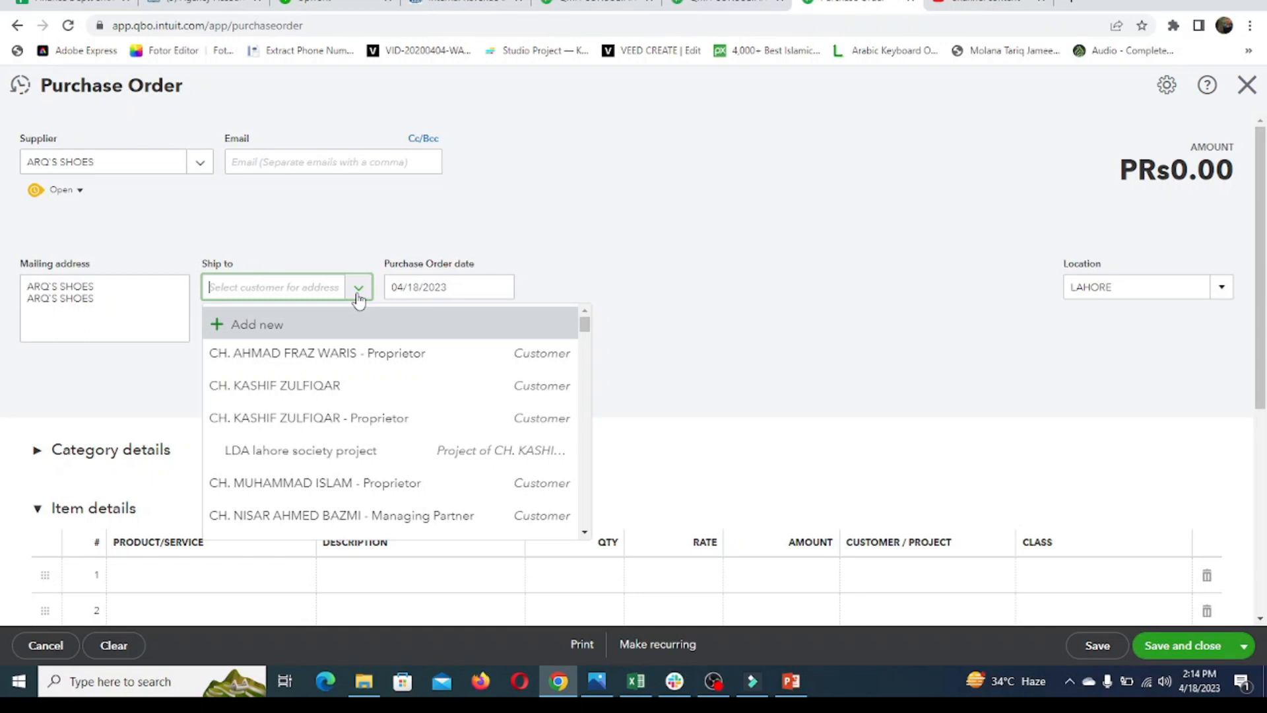
left_click(358, 298)
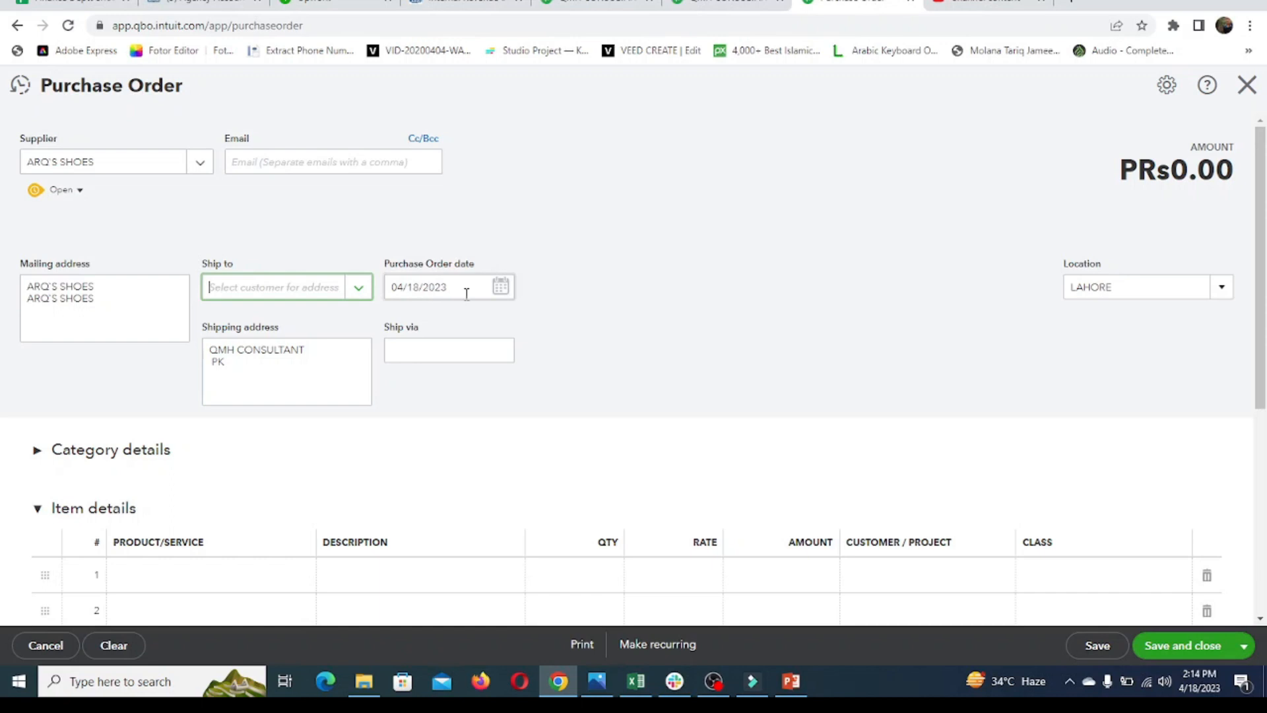
- Set the purchase order date to 03/01/2023
left_click(500, 290)
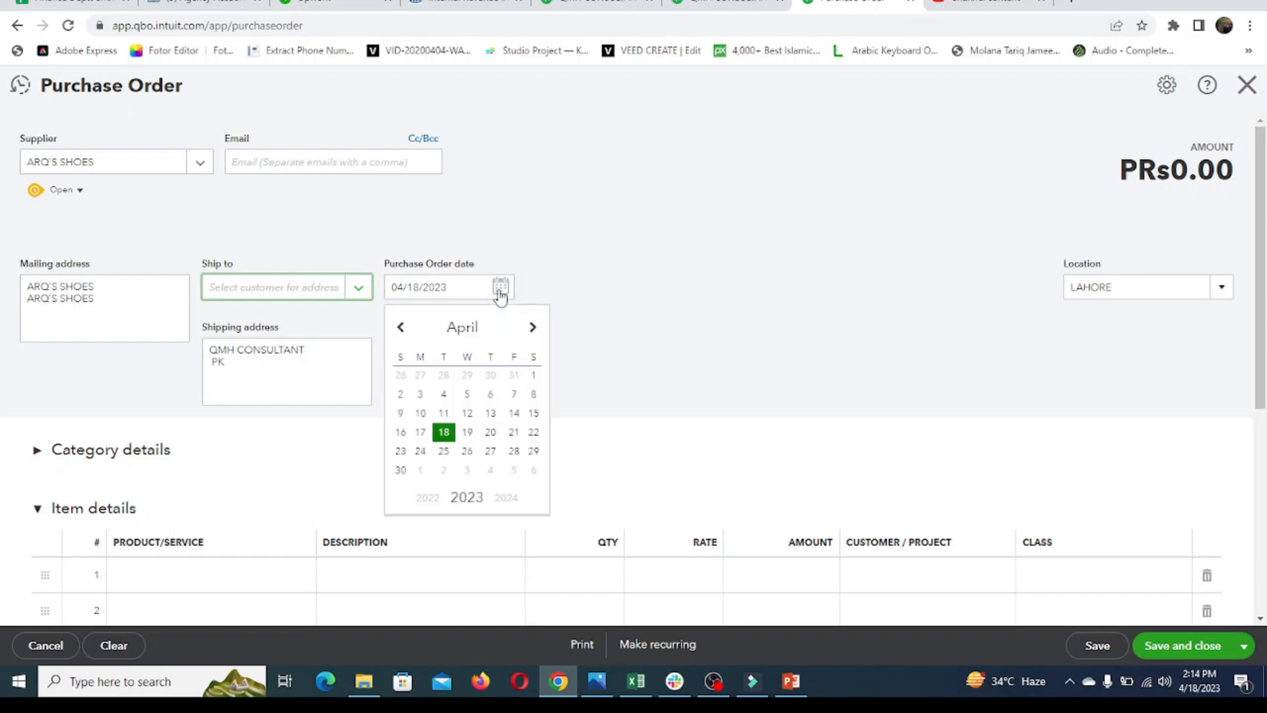
left_click(404, 333)
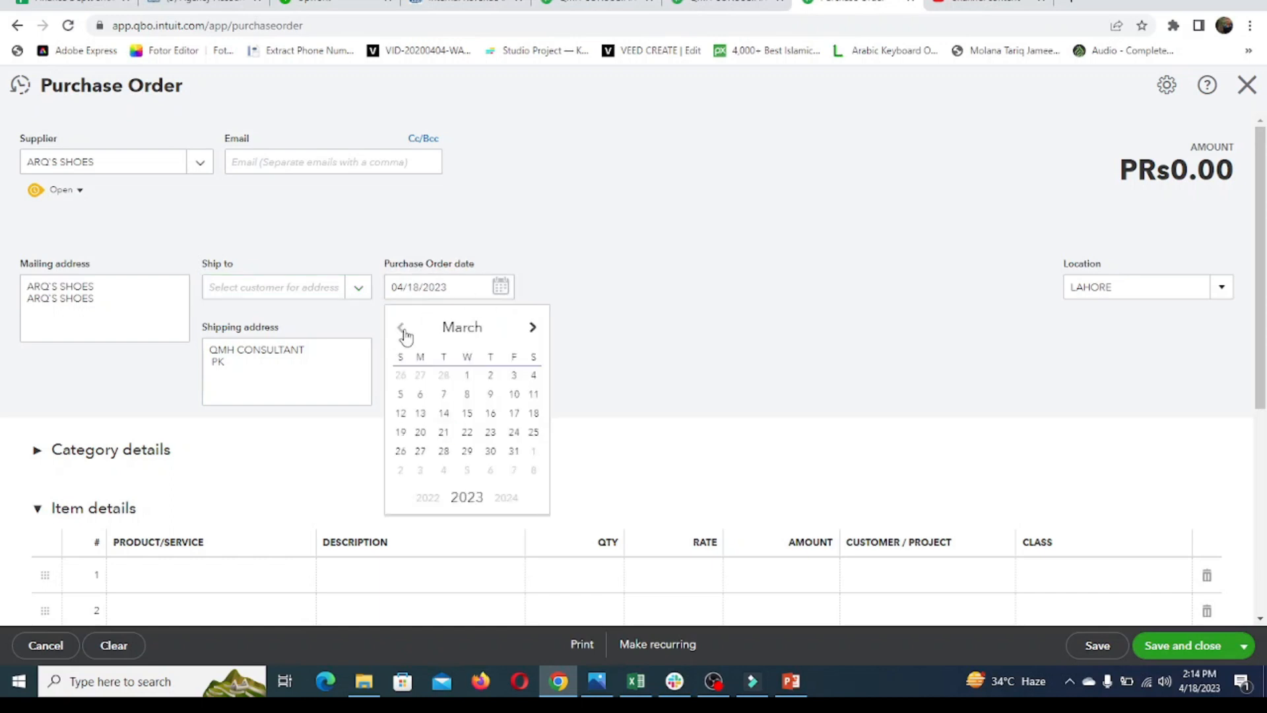
left_click(469, 376)
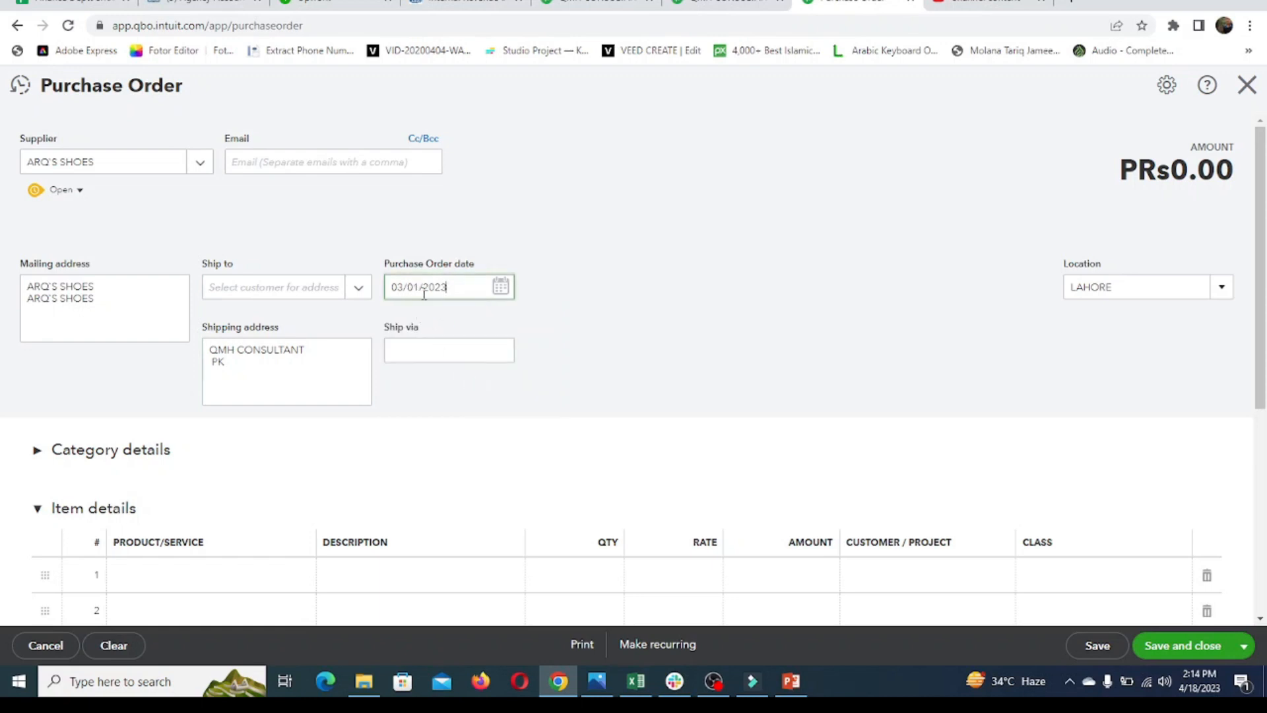
left_click(1222, 295)
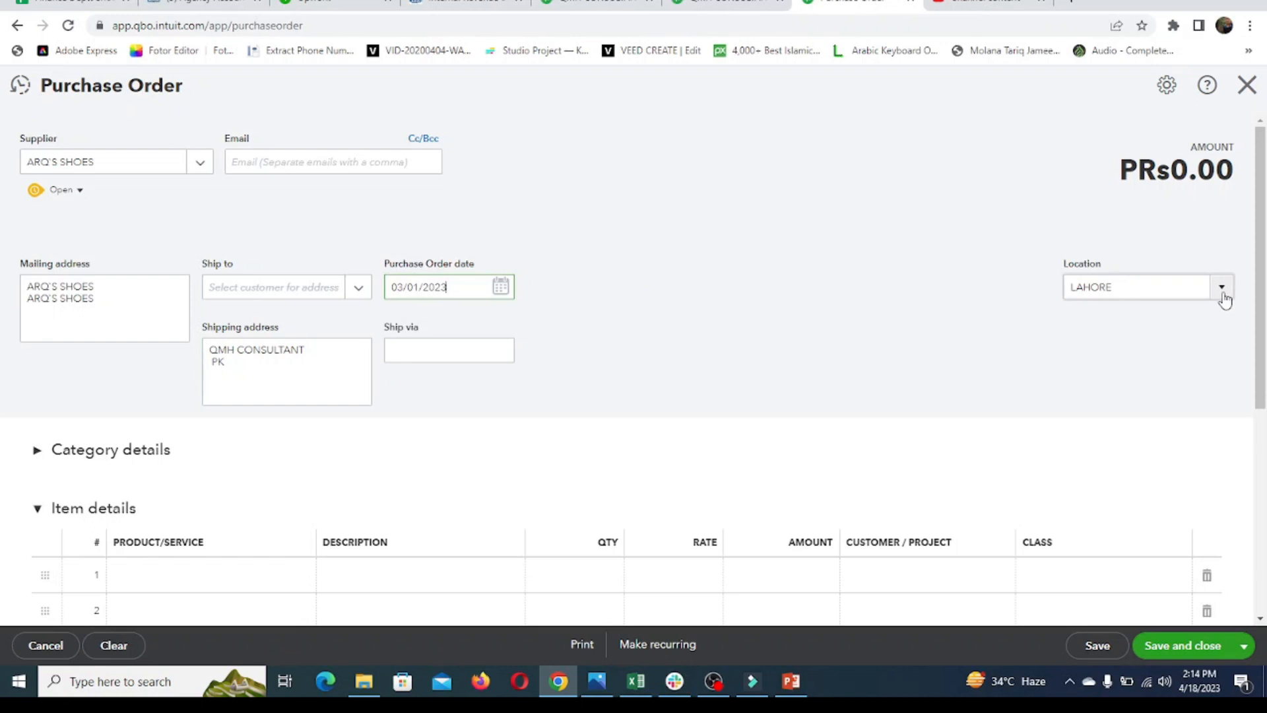
left_click(1222, 291)
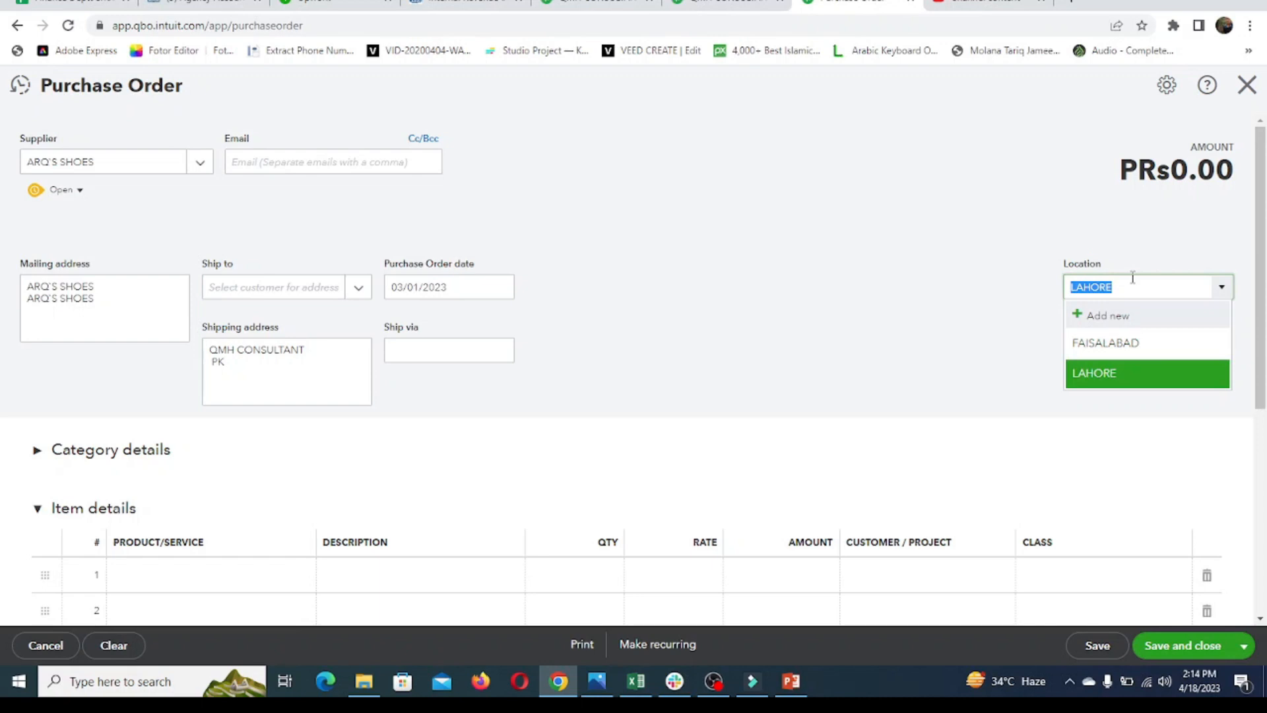
left_click(861, 293)
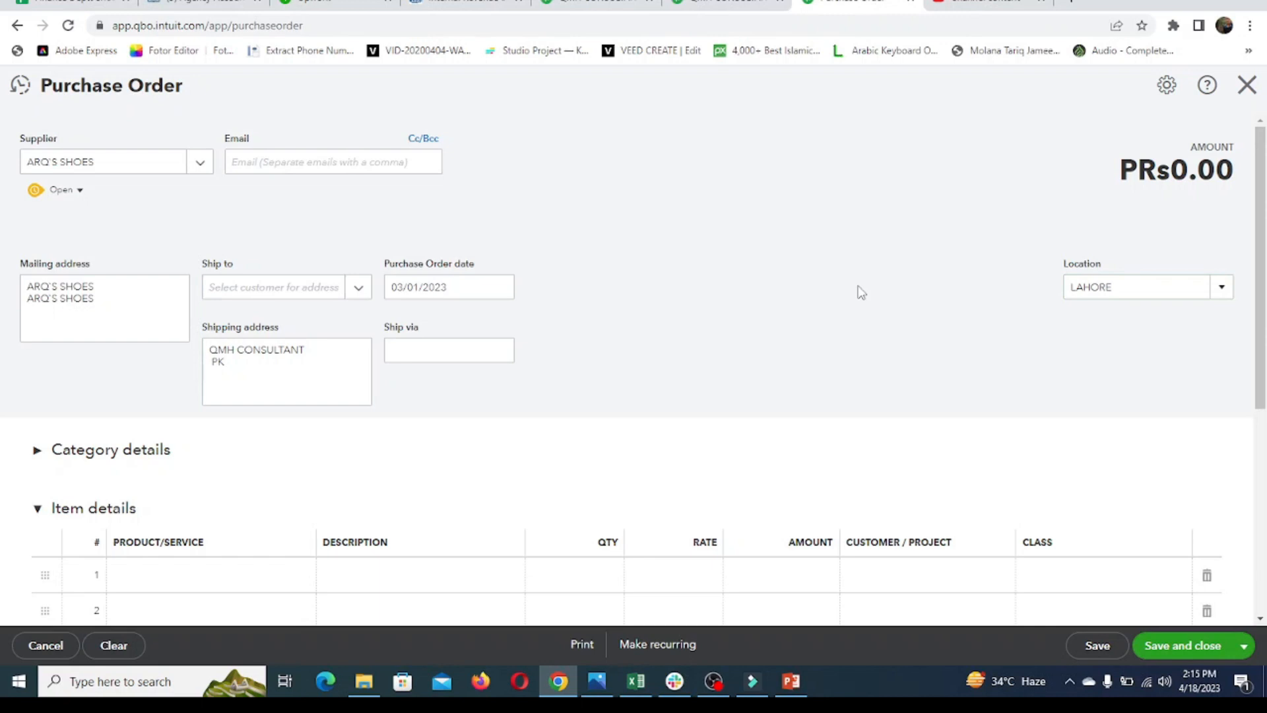
- Create a new location named ISLAMABAD and assign it to the purchase order
left_click(1221, 291)
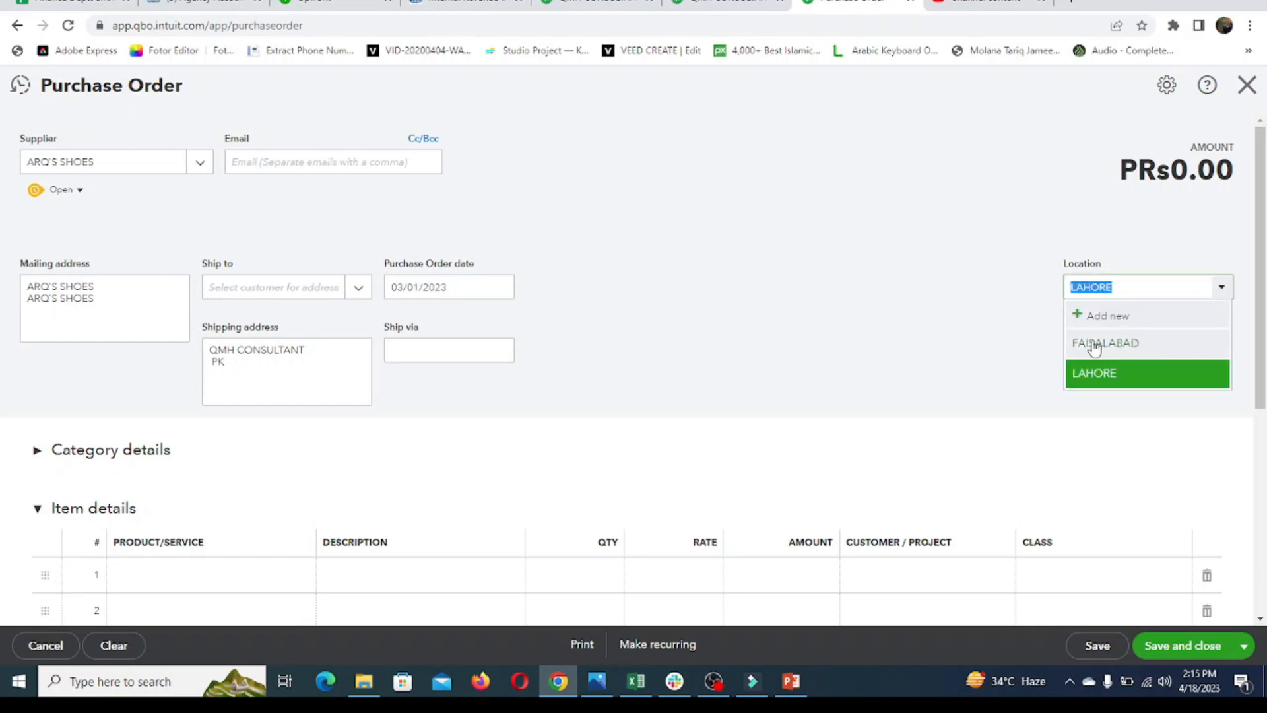
left_click(1111, 318)
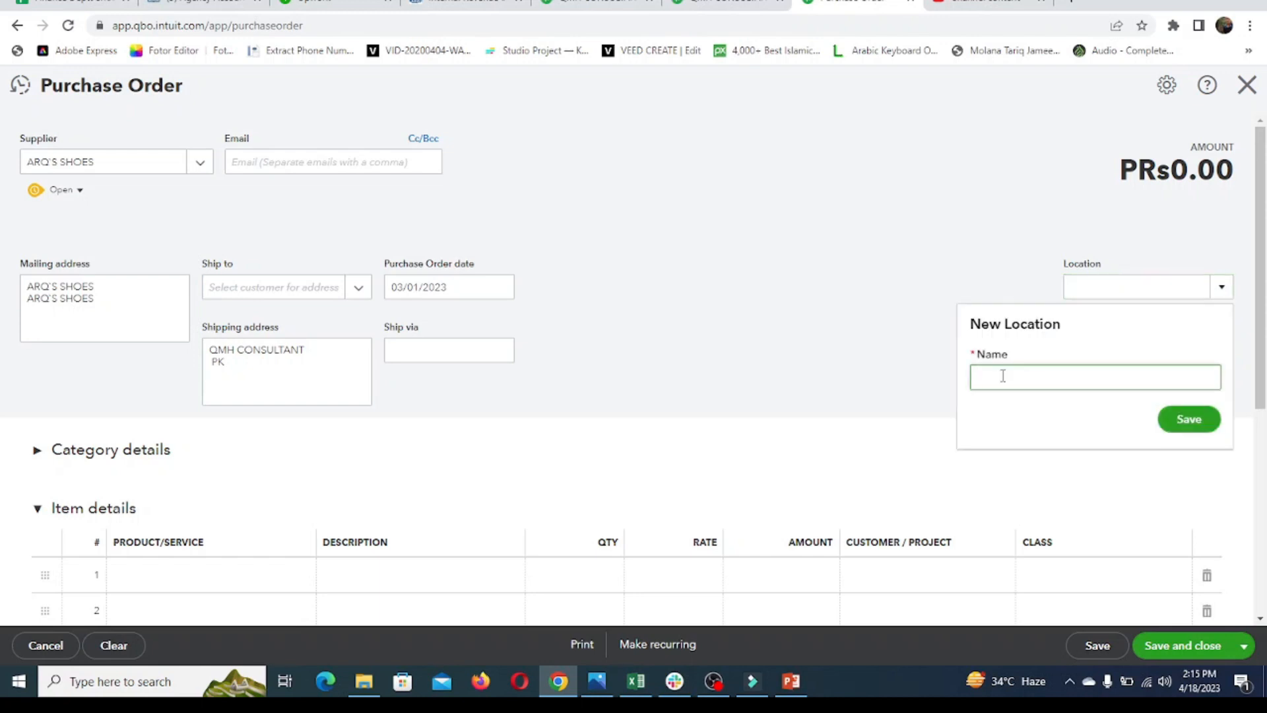
type("u")
key("BackSpace")
type("USA")
key("BackSpace")
key("BackSpace")
key("BackSpace")
type("KAR")
key("BackSpace")
key("BackSpace")
key("BackSpace")
type("ISLAMABAD")
left_click(1176, 421)
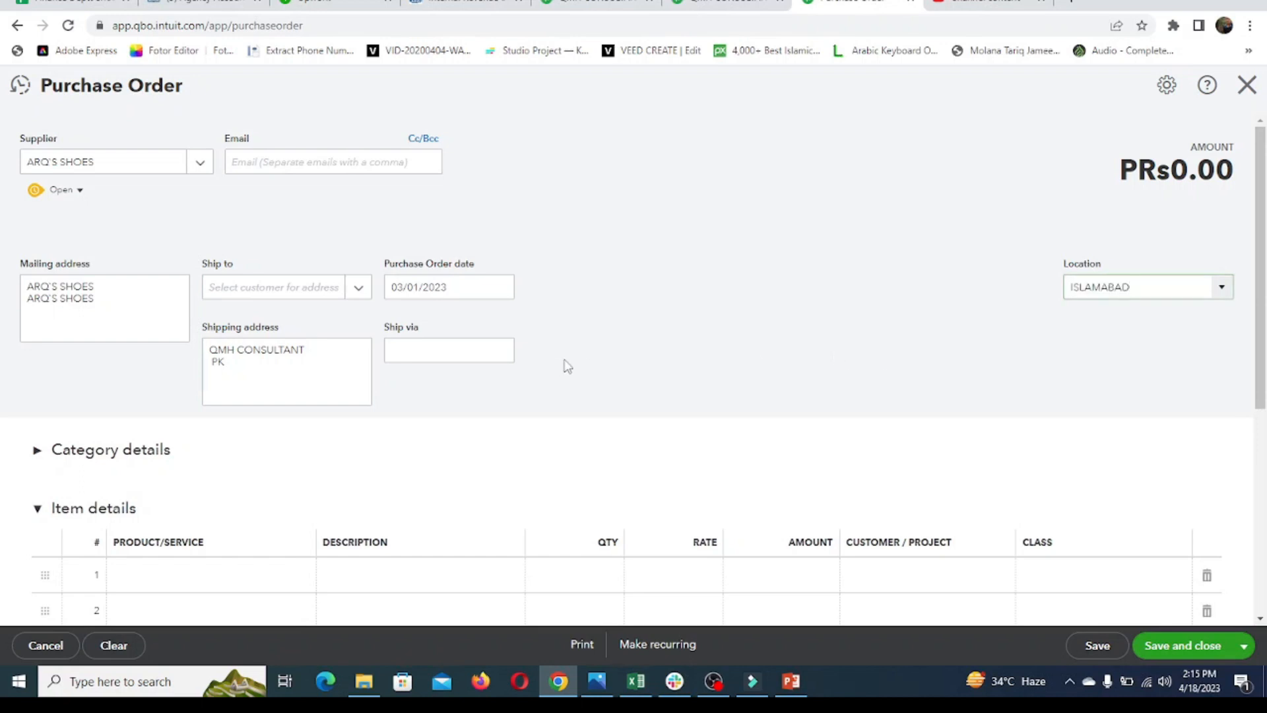
- Expand the category details section of the purchase order
scroll(346, 362, "down", 2)
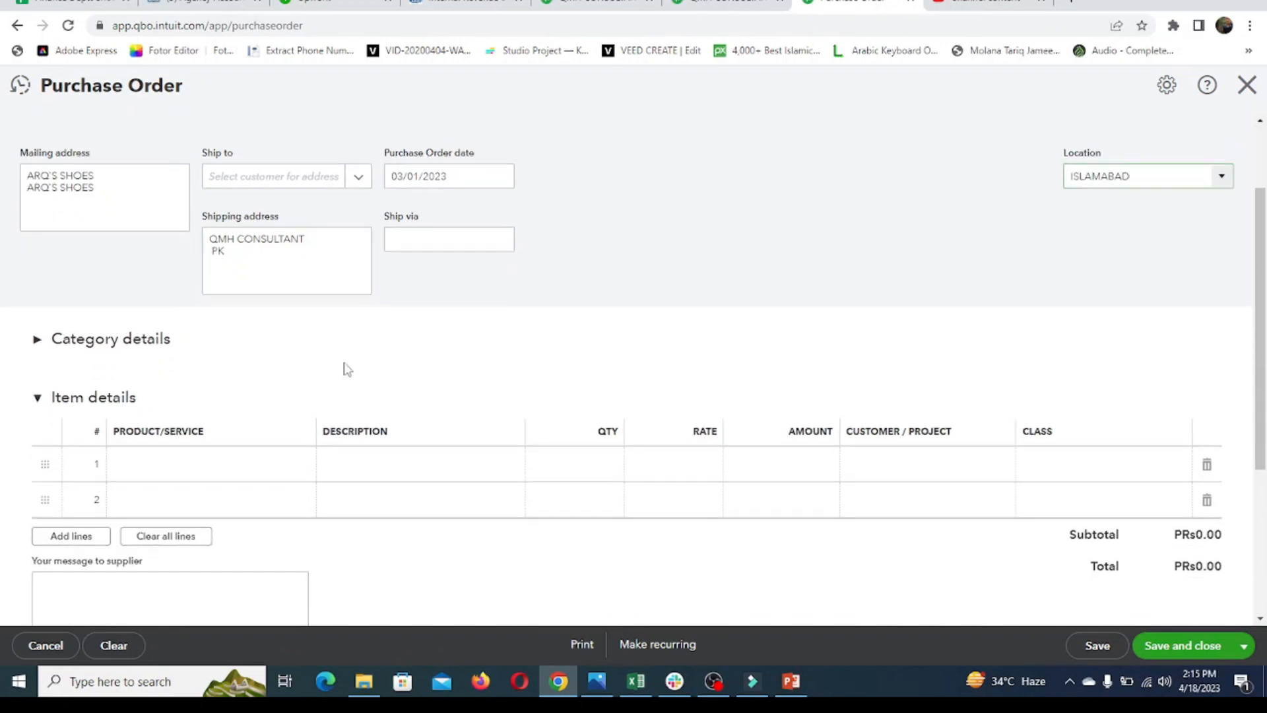
scroll(345, 369, "down", 1)
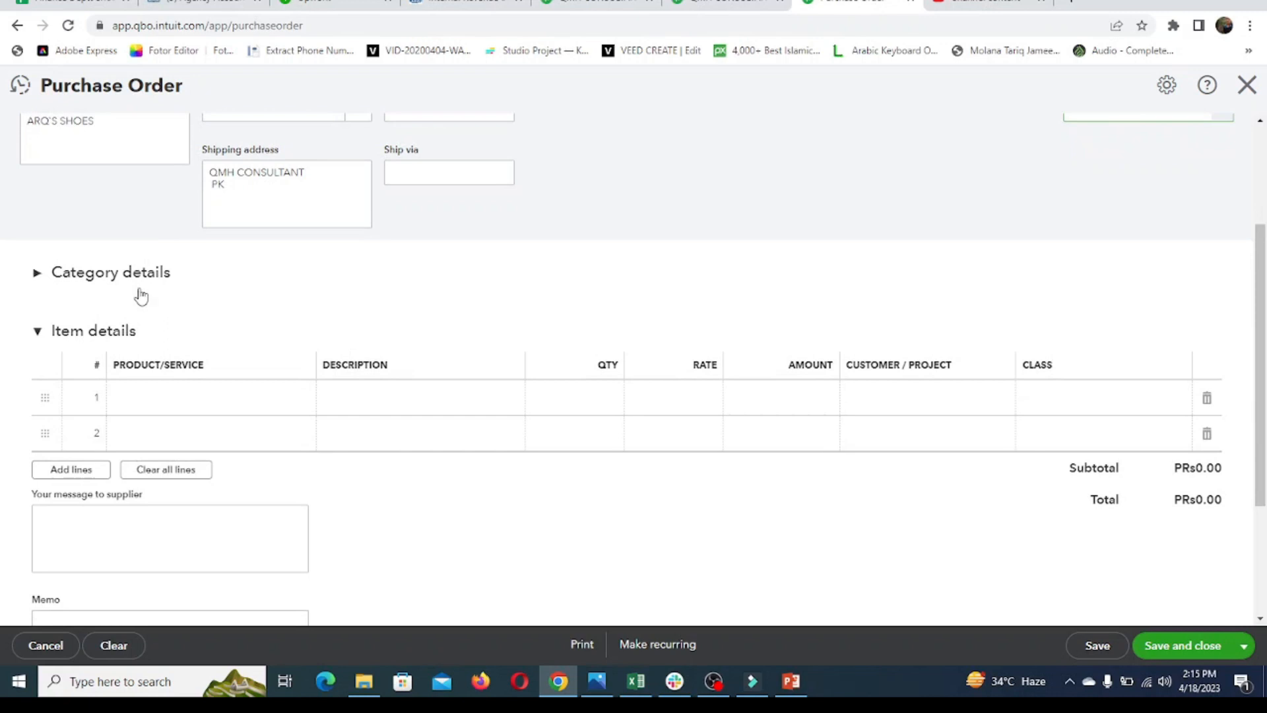
left_click(38, 275)
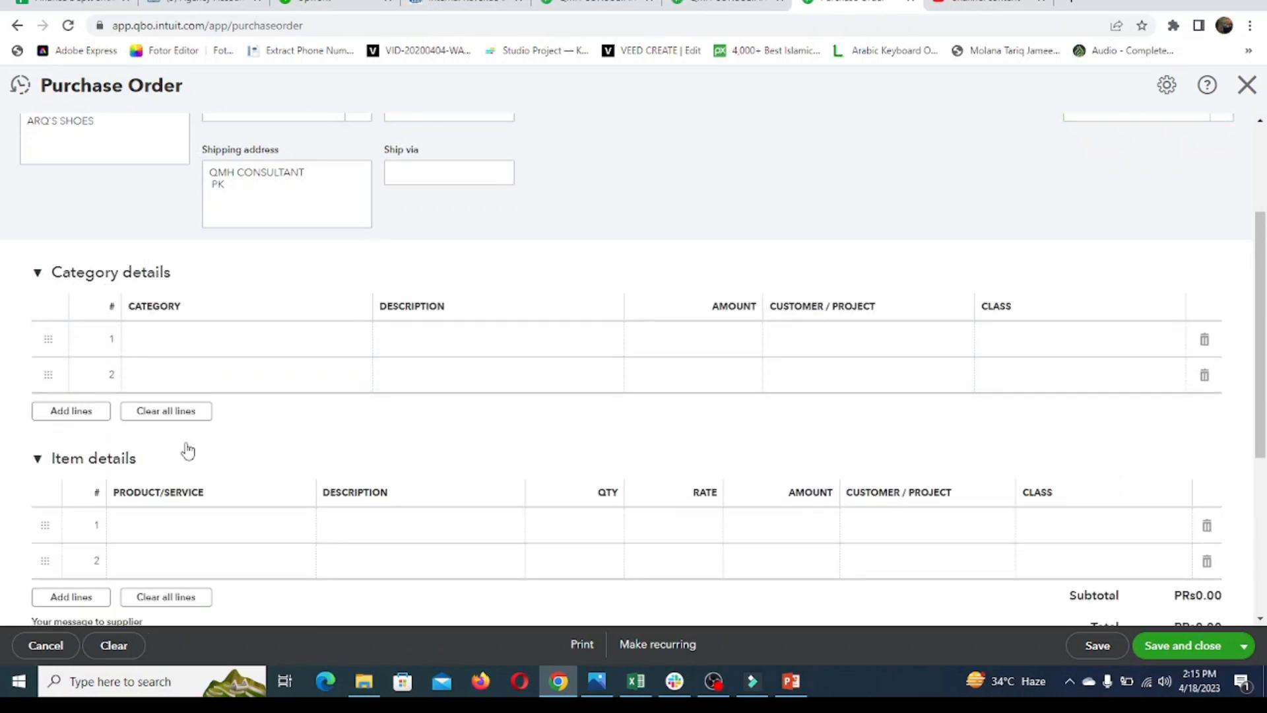
- Select the product Yokohama - 205/50R17, 225/65R17, 265/60R18 in the first item details line
scroll(186, 448, "down", 2)
left_click(203, 411)
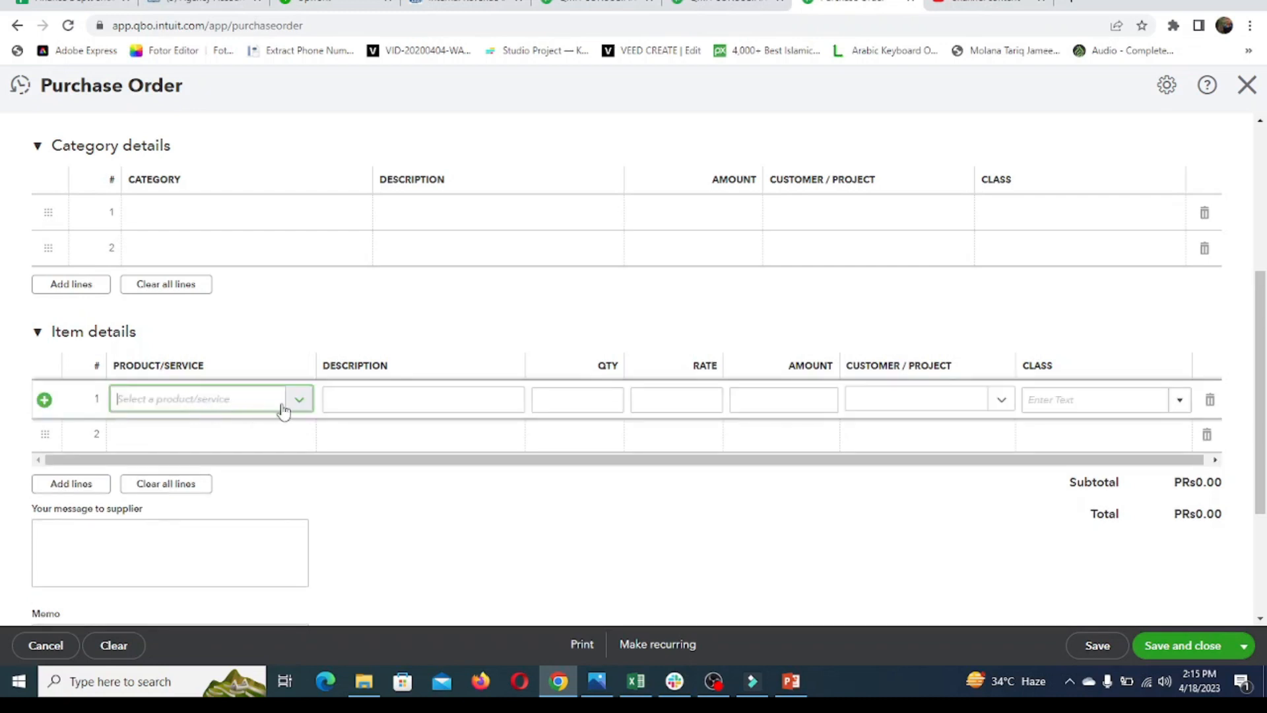
left_click(299, 404)
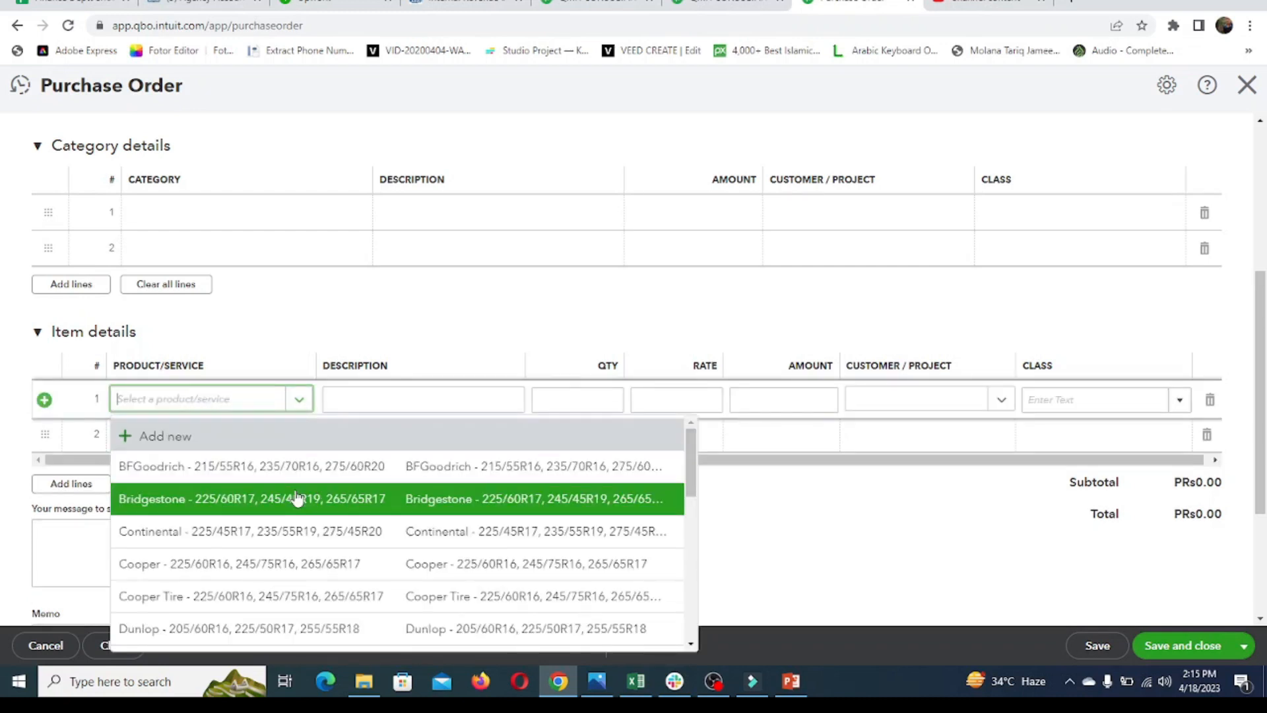
scroll(296, 496, "down", 5)
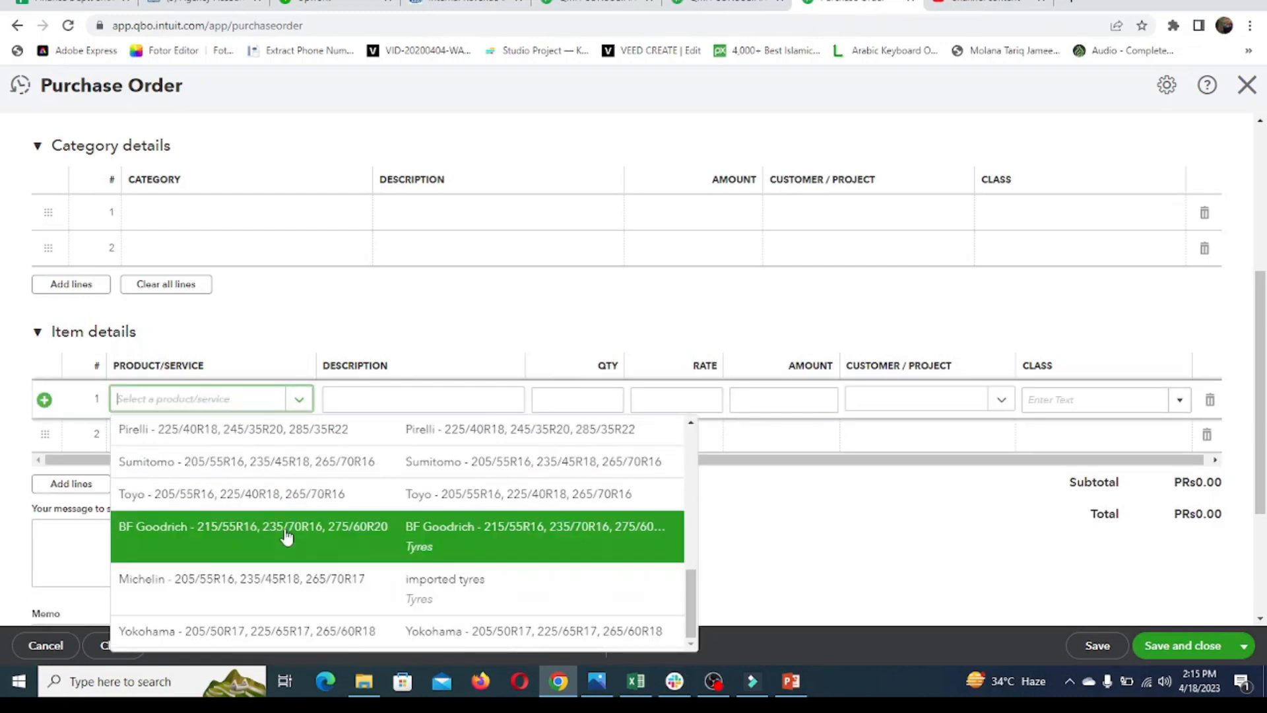
scroll(285, 534, "up", 5)
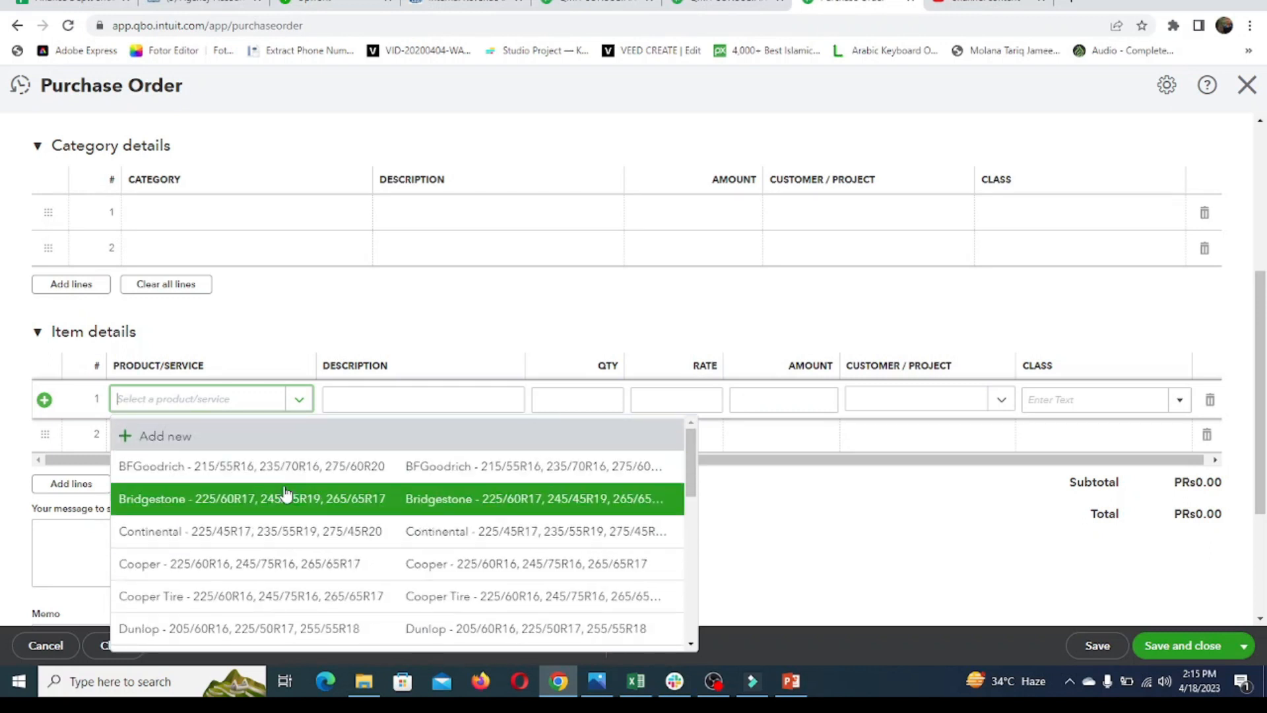
scroll(284, 502, "down", 5)
left_click(262, 639)
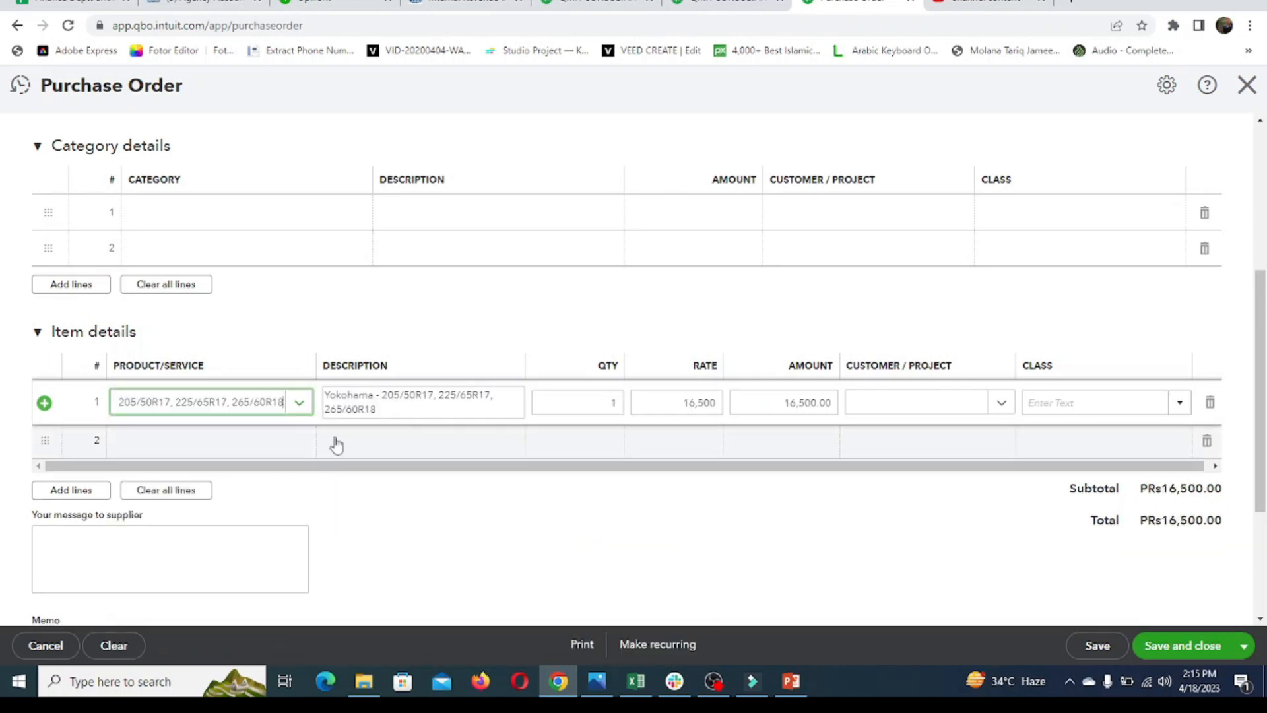
- Set the Yokohama item's quantity to 200 and its rate to 15,000
left_click(587, 400)
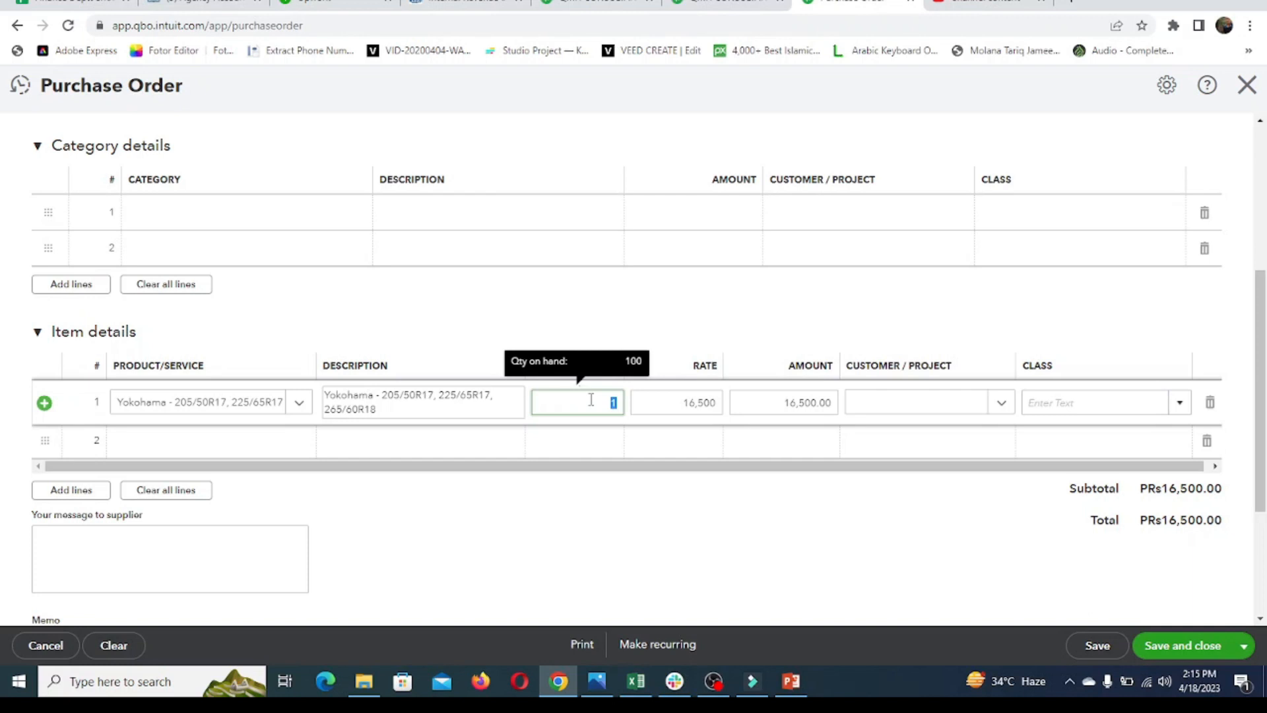
type("200")
left_click(708, 402)
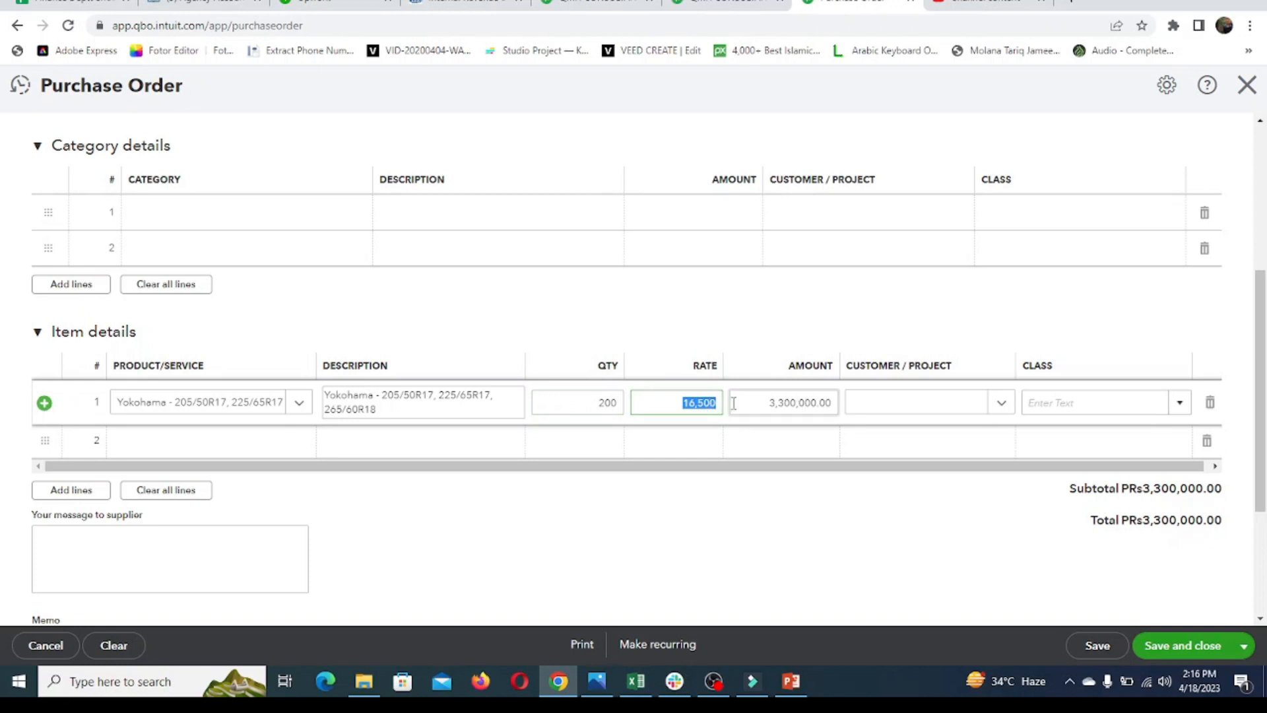
type("15")
key("Tab")
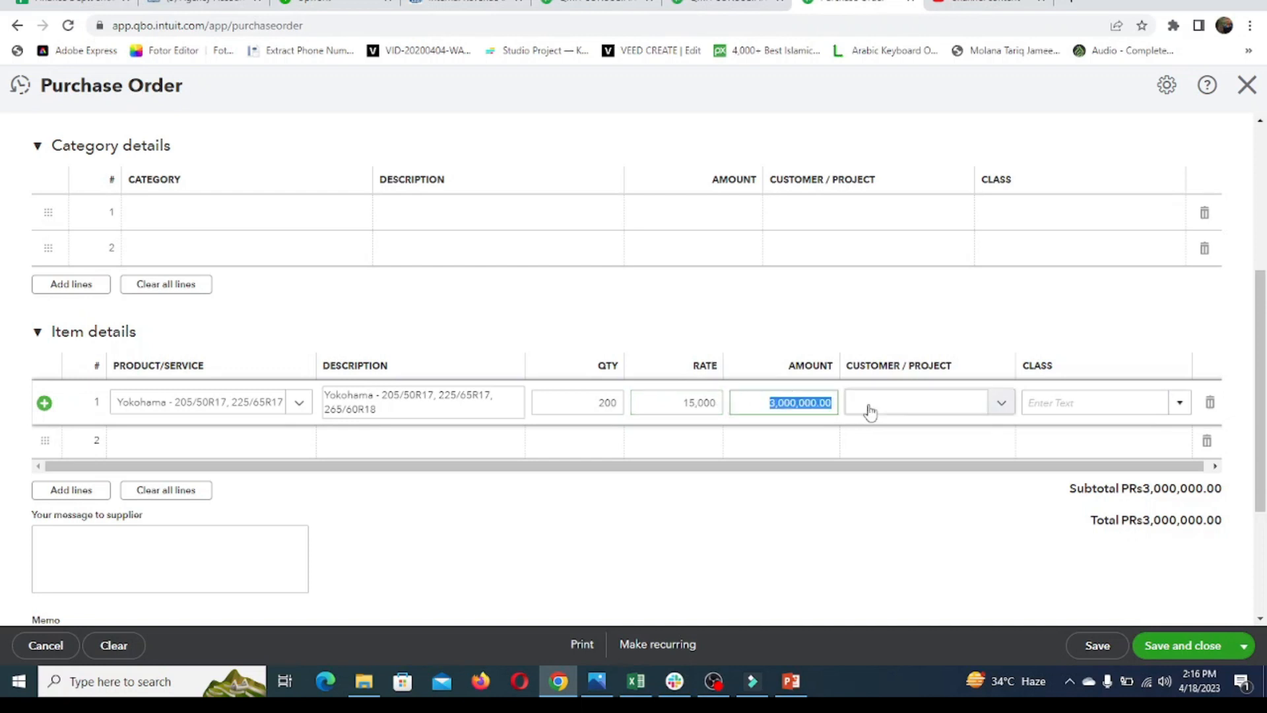
- Assign the customer and the class unit-1 to the Yokohama item line
left_click(1001, 405)
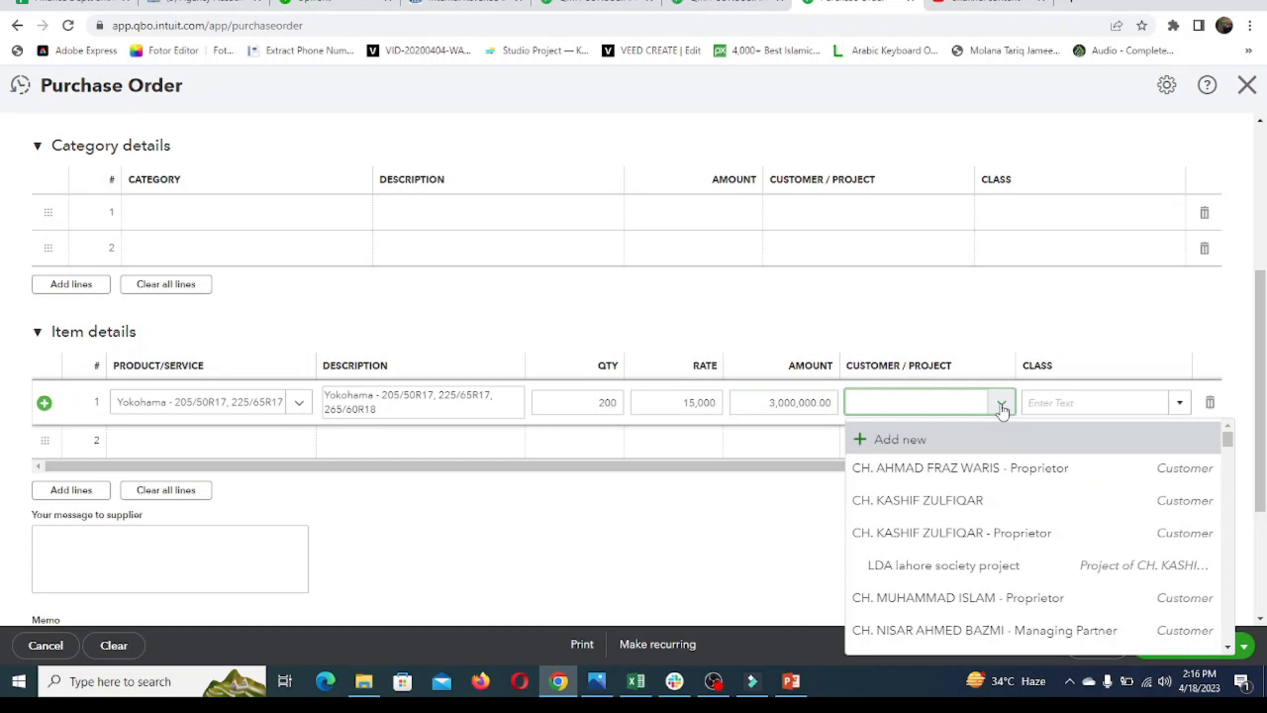
scroll(968, 528, "down", 5)
scroll(965, 529, "up", 5)
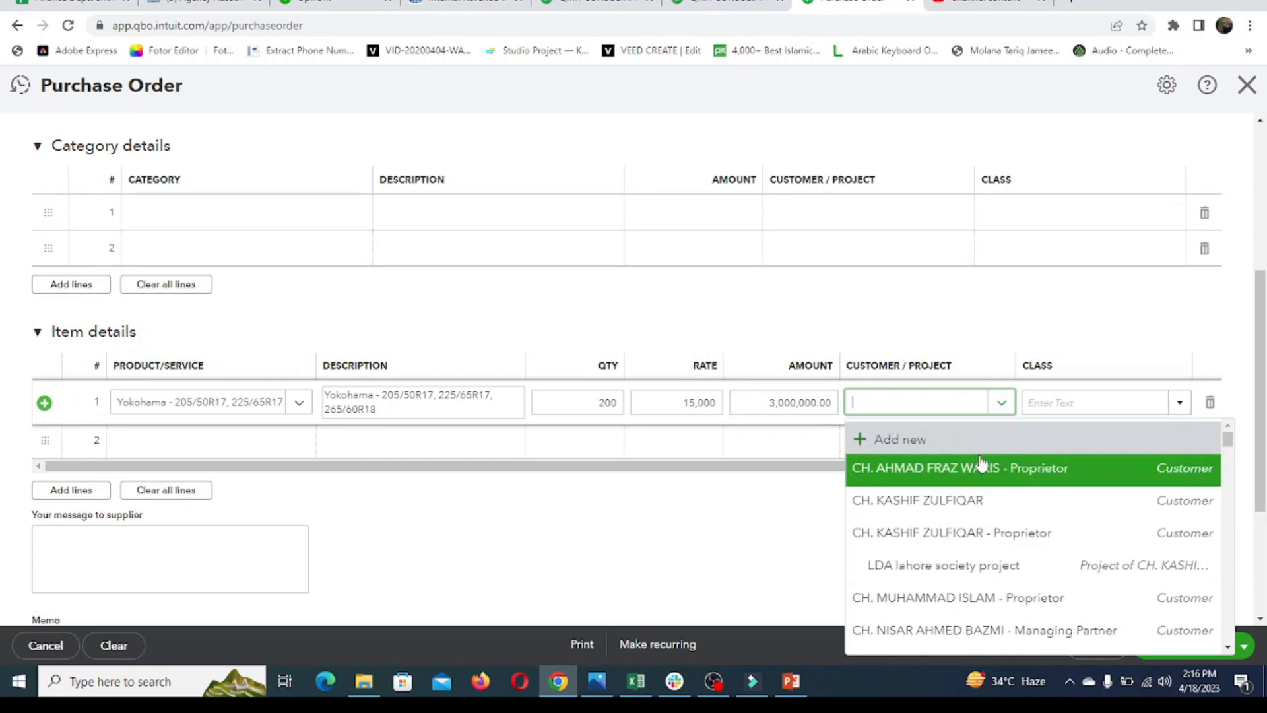
left_click(952, 519)
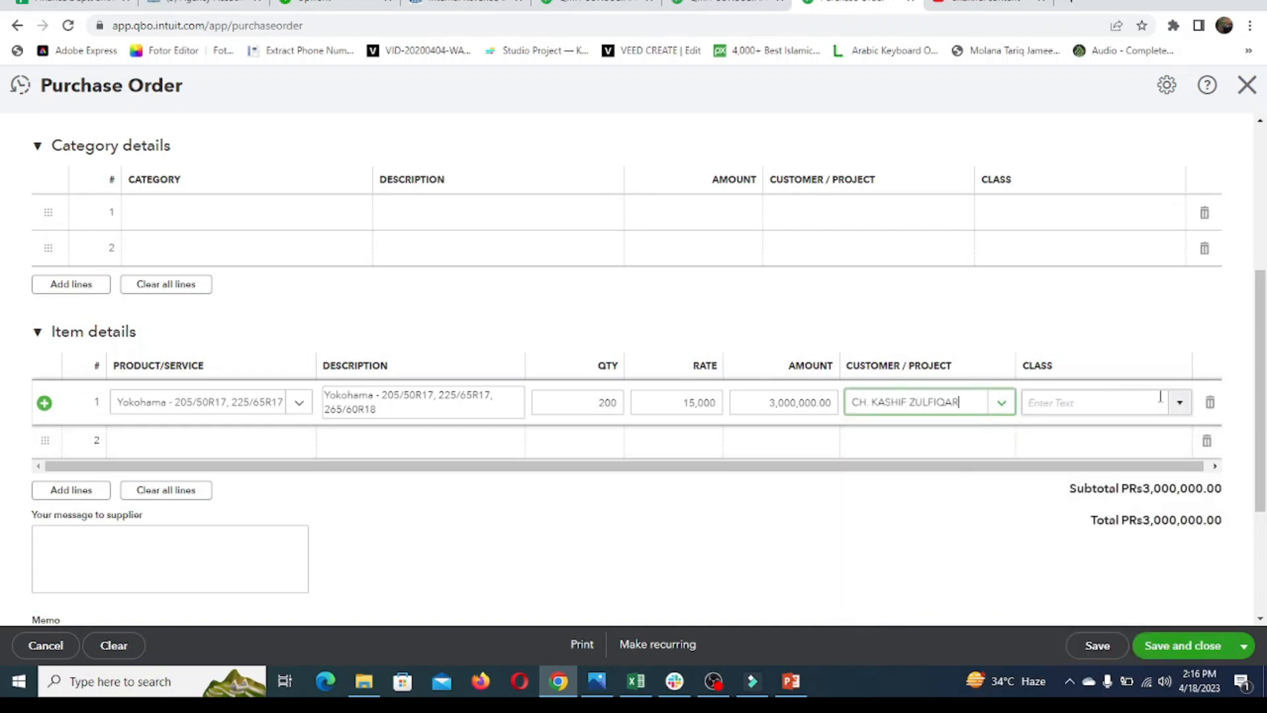
left_click(1180, 403)
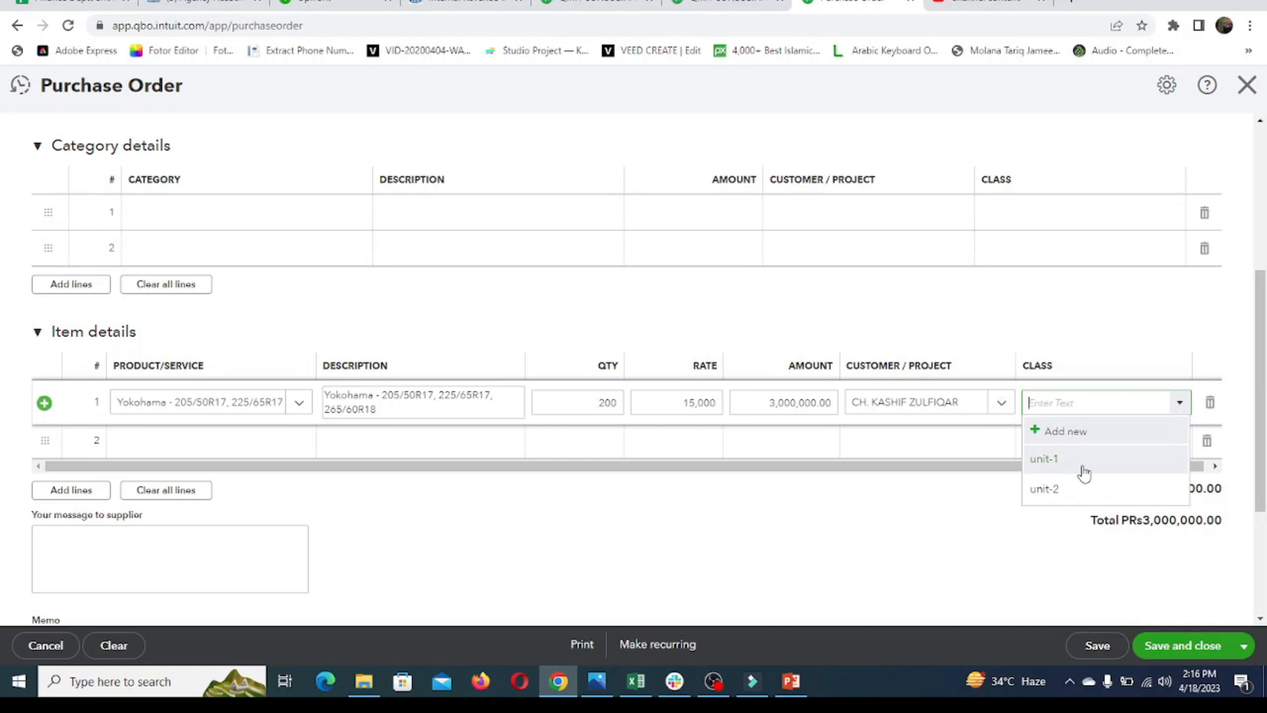
left_click(1080, 464)
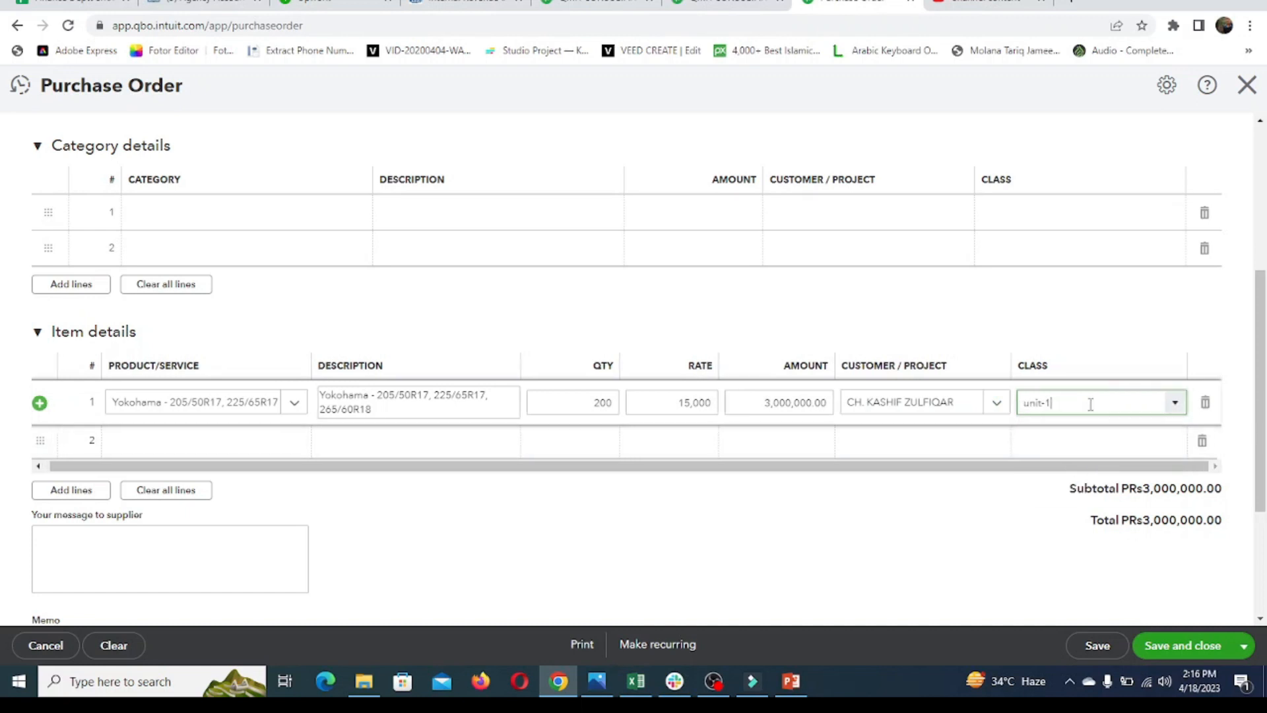
- Save the purchase order through its print preview and review the generated document
left_click(183, 528)
scroll(738, 555, "down", 3)
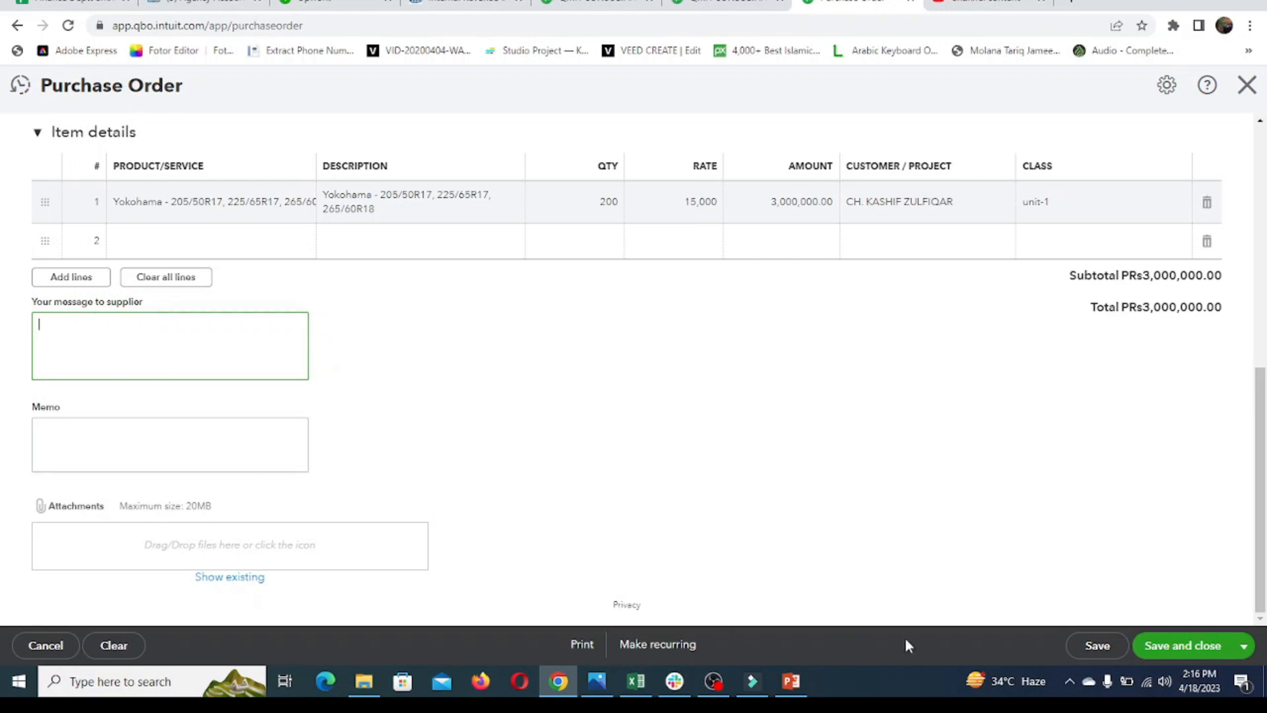
left_click(584, 645)
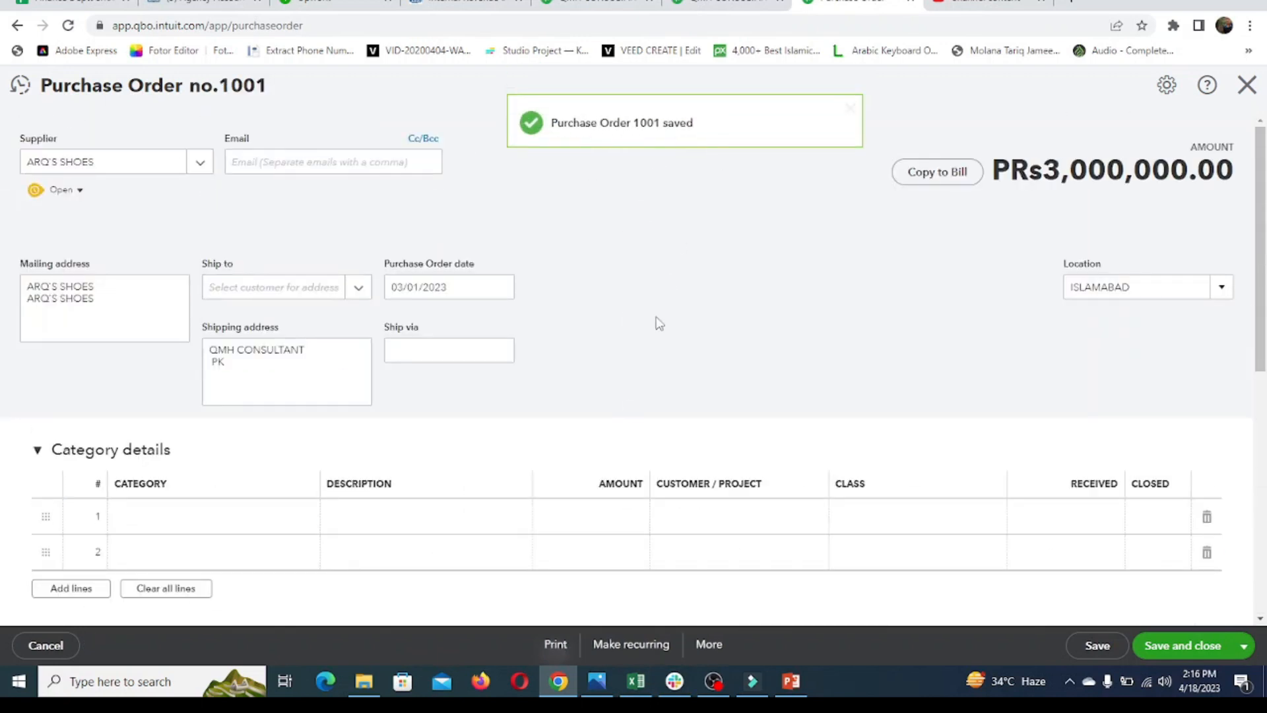
scroll(657, 324, "down", 8)
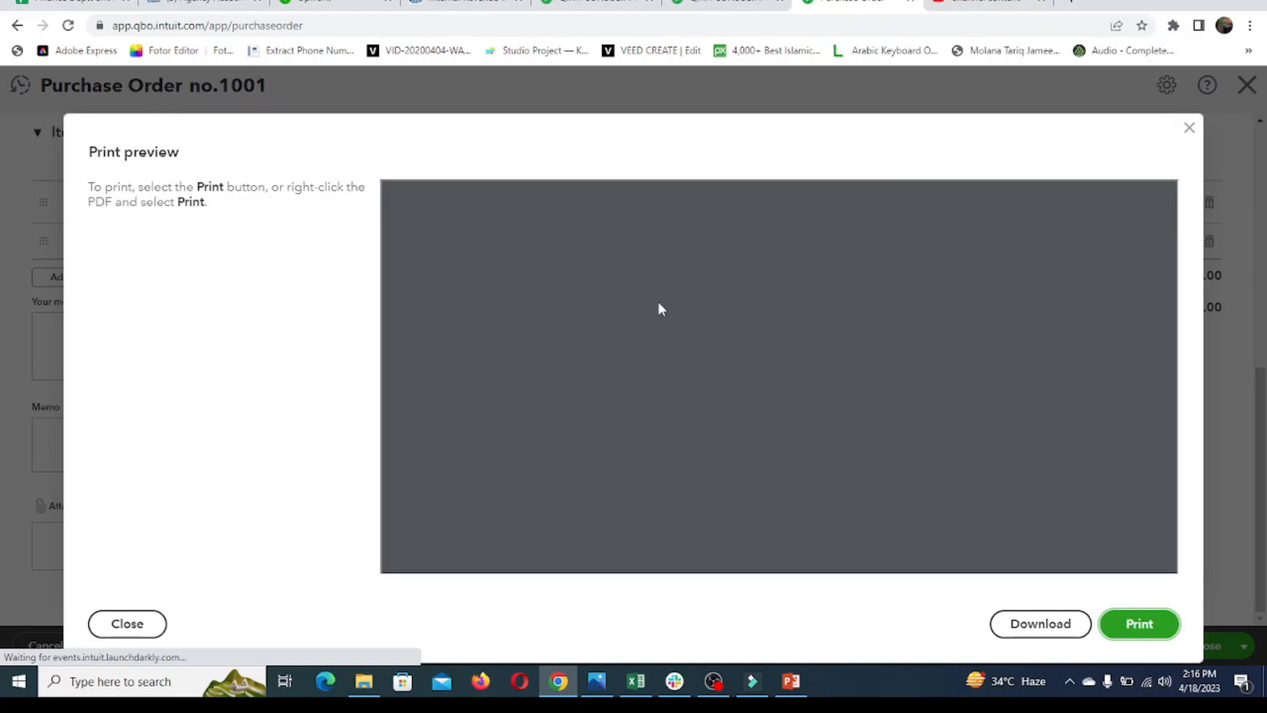
scroll(662, 308, "down", 2)
scroll(660, 307, "down", 4)
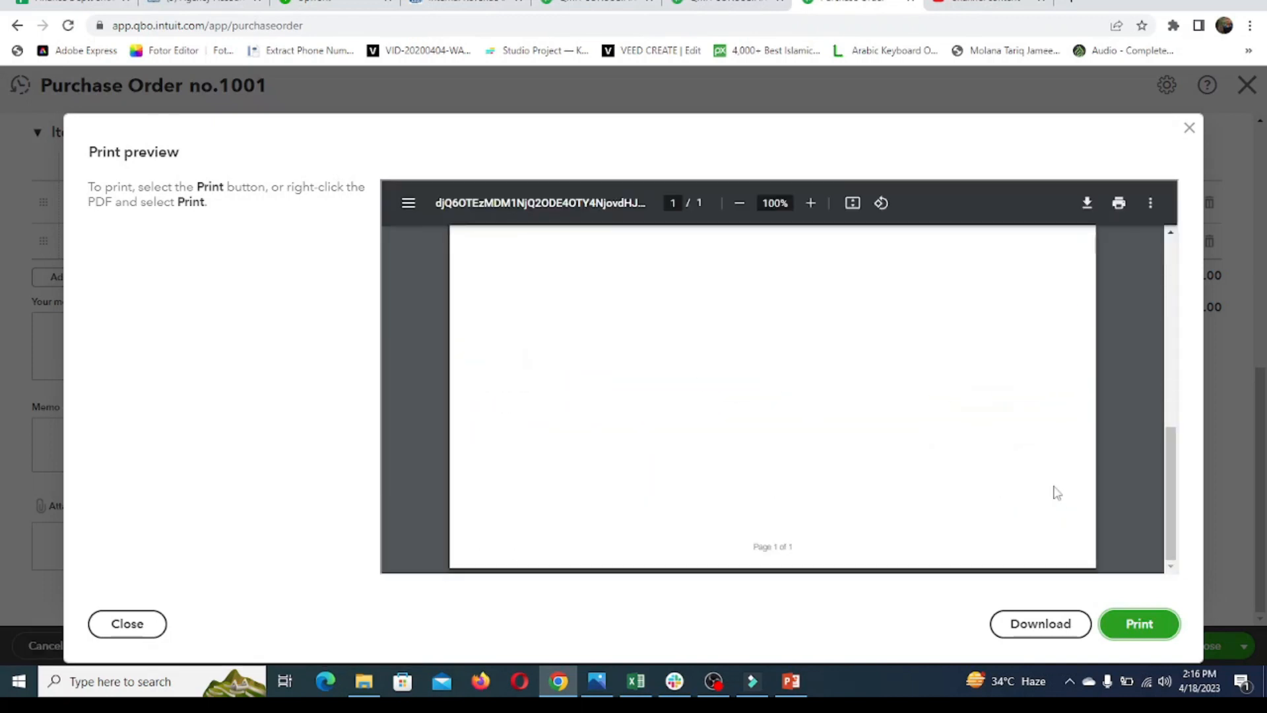
scroll(964, 343, "up", 8)
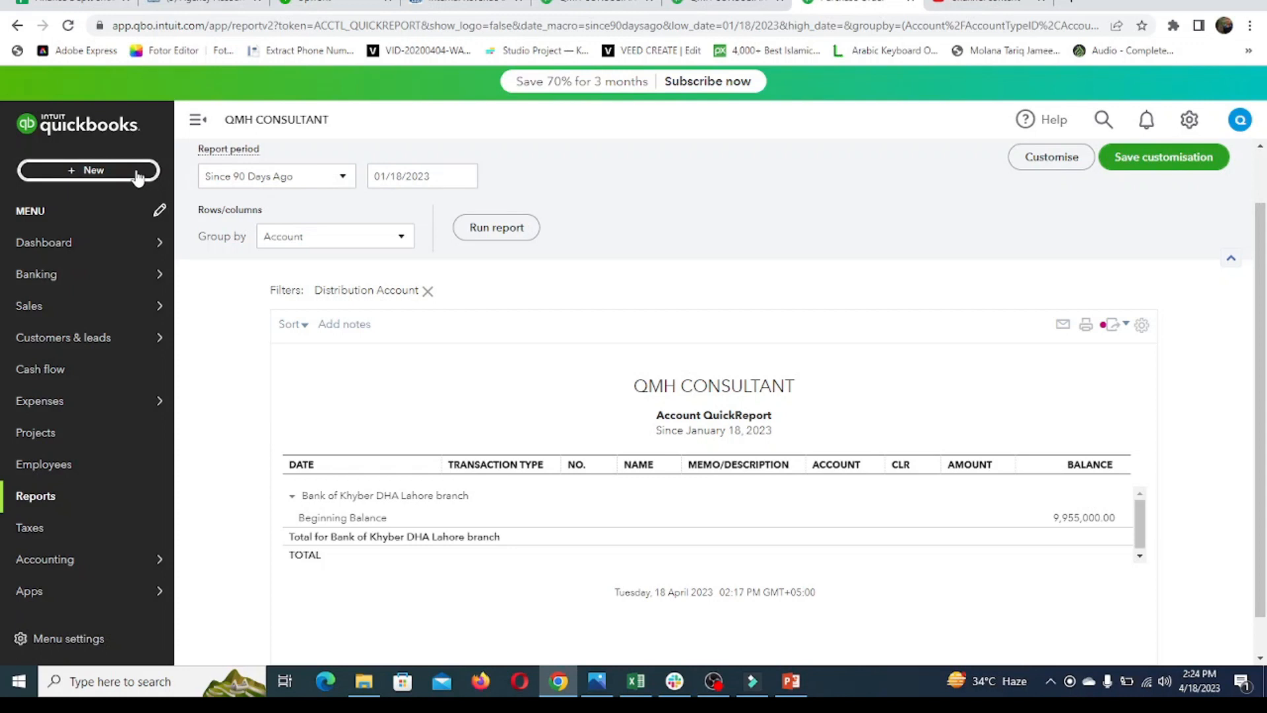
- Start a new supplier bill
left_click(137, 175)
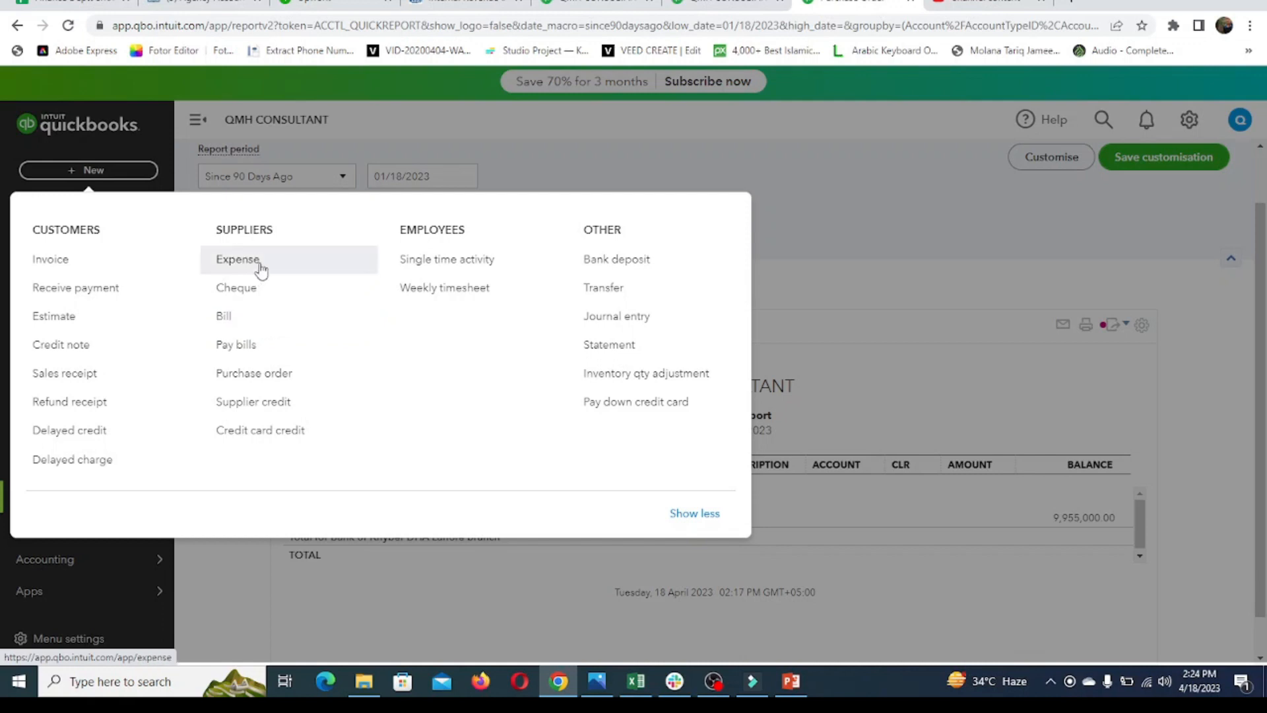
left_click(272, 325)
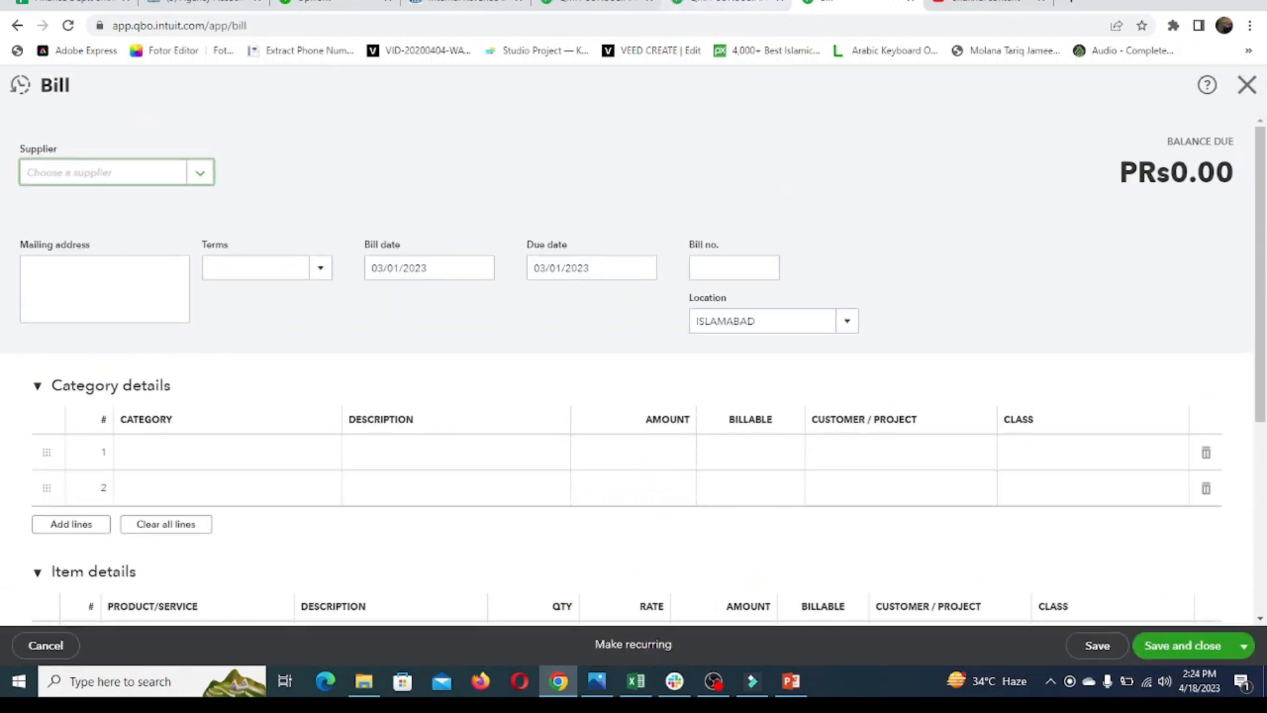
left_click(199, 174)
left_click(197, 180)
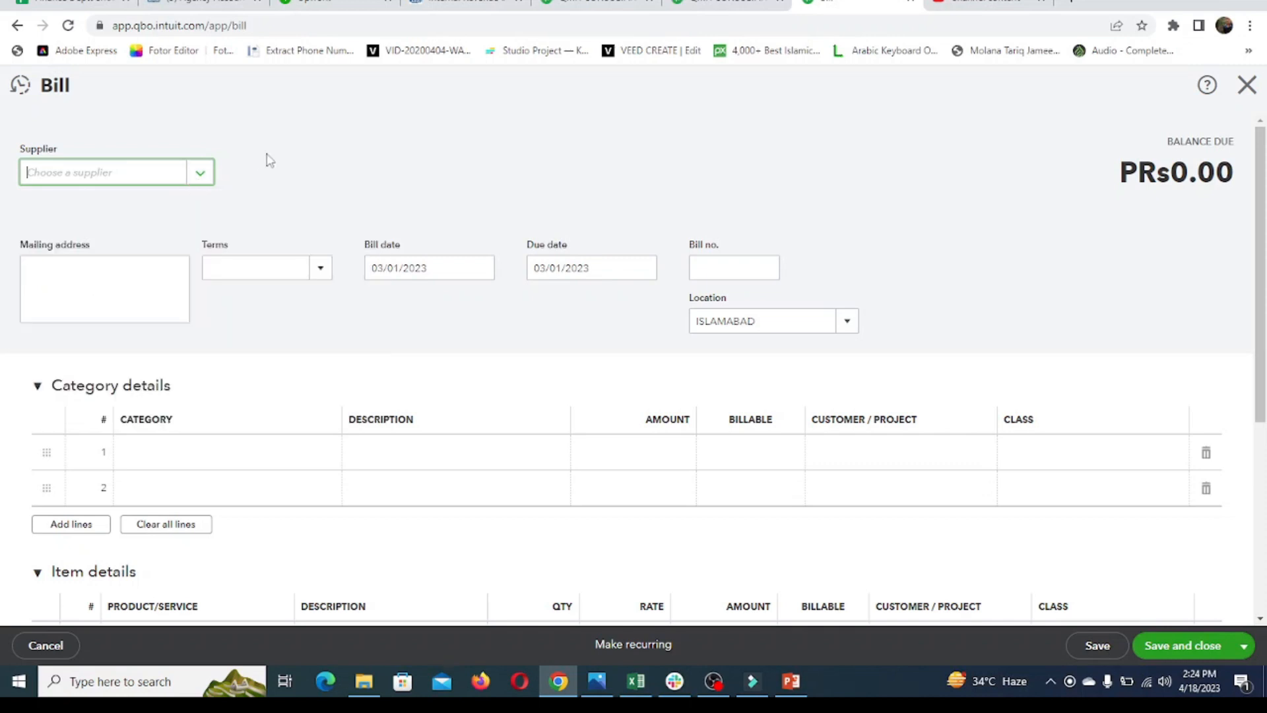
left_click(195, 191)
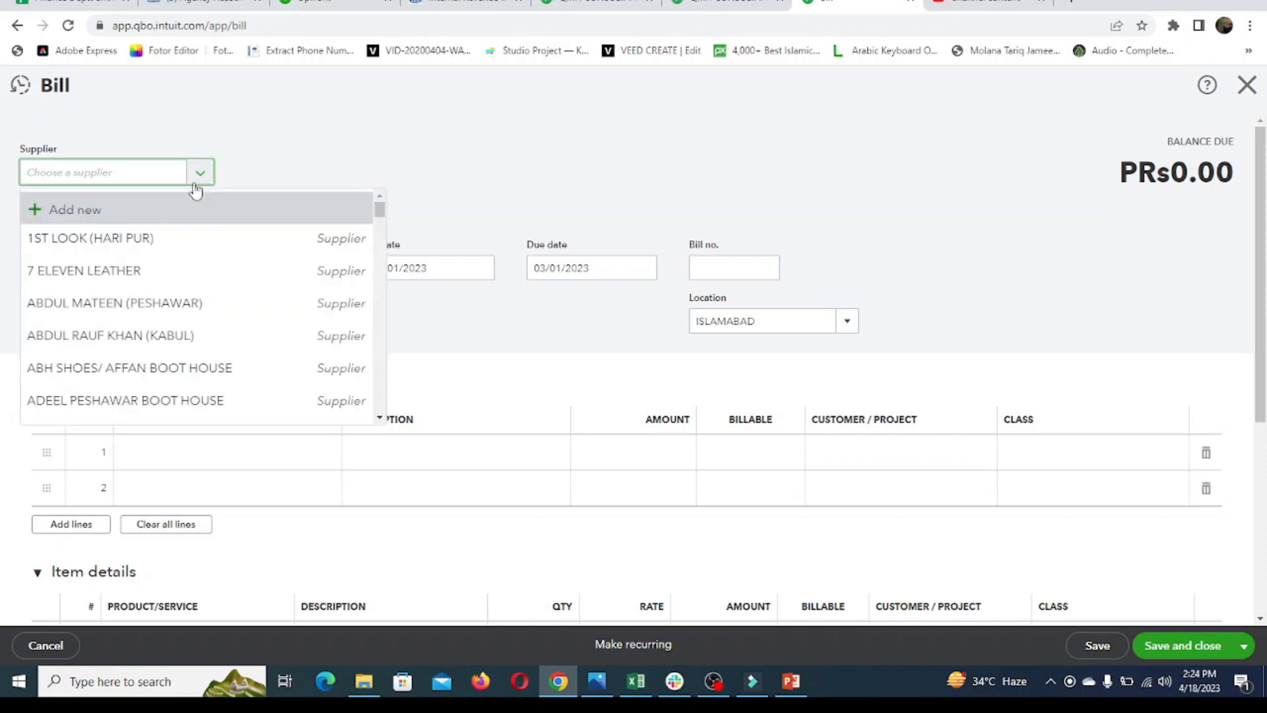
left_click(354, 109)
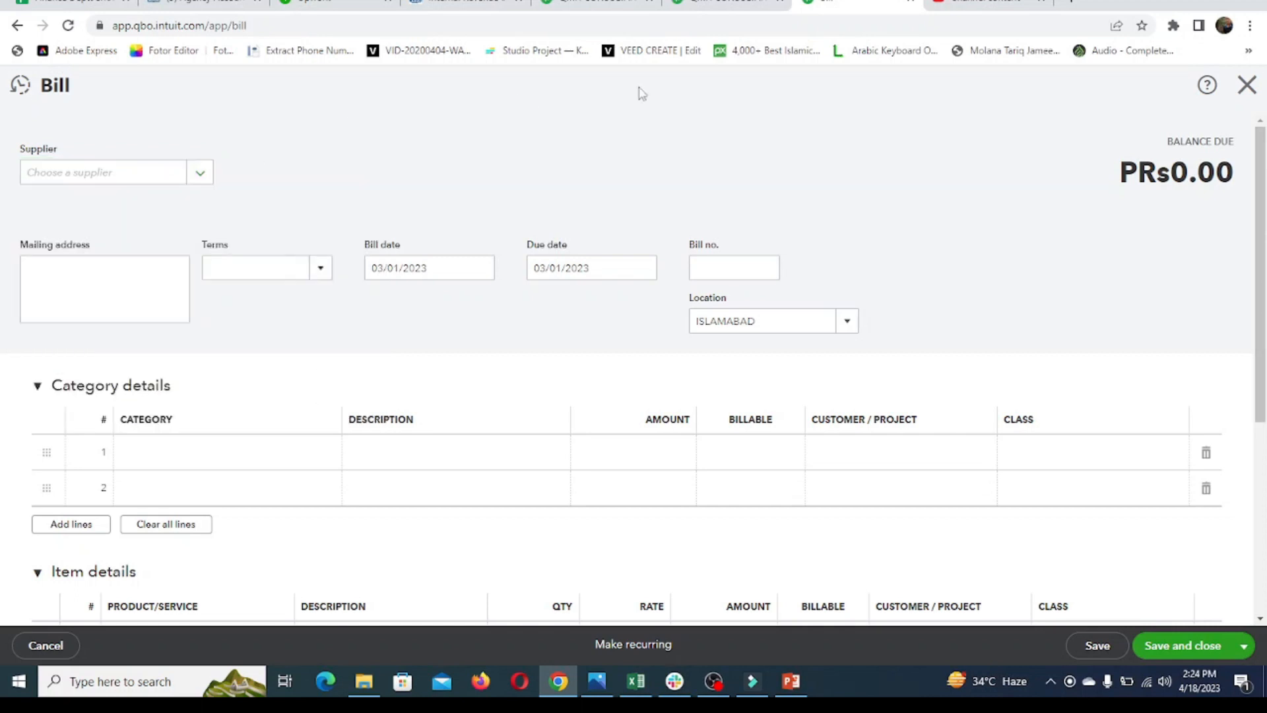
- Switch to the browser tab with the Journal Report and open a new purchase order form there
left_click(750, 5)
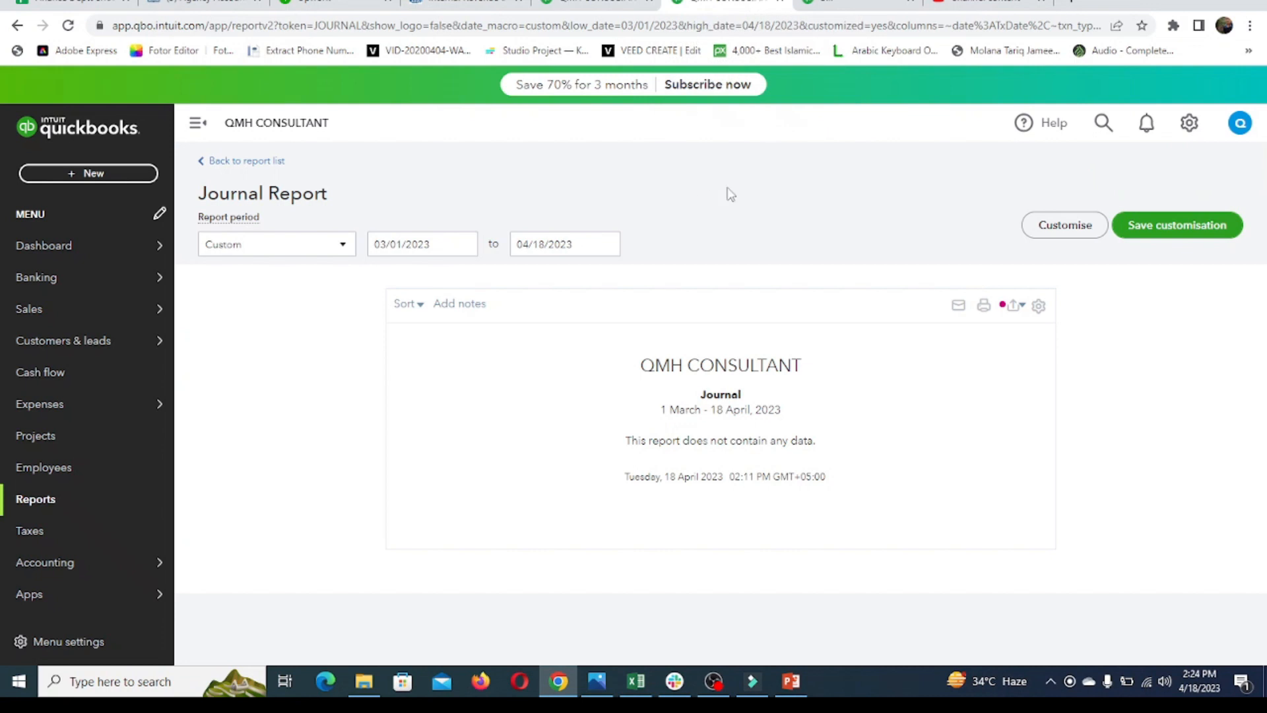
left_click(123, 174)
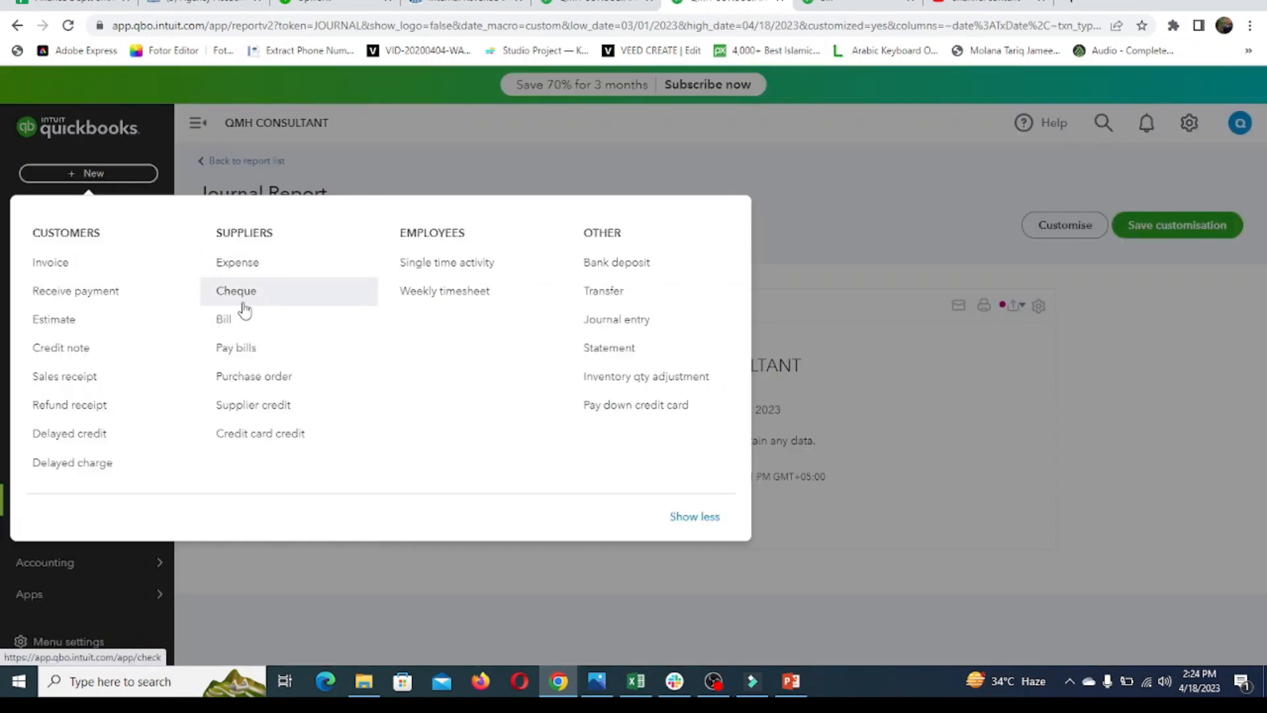
left_click(268, 380)
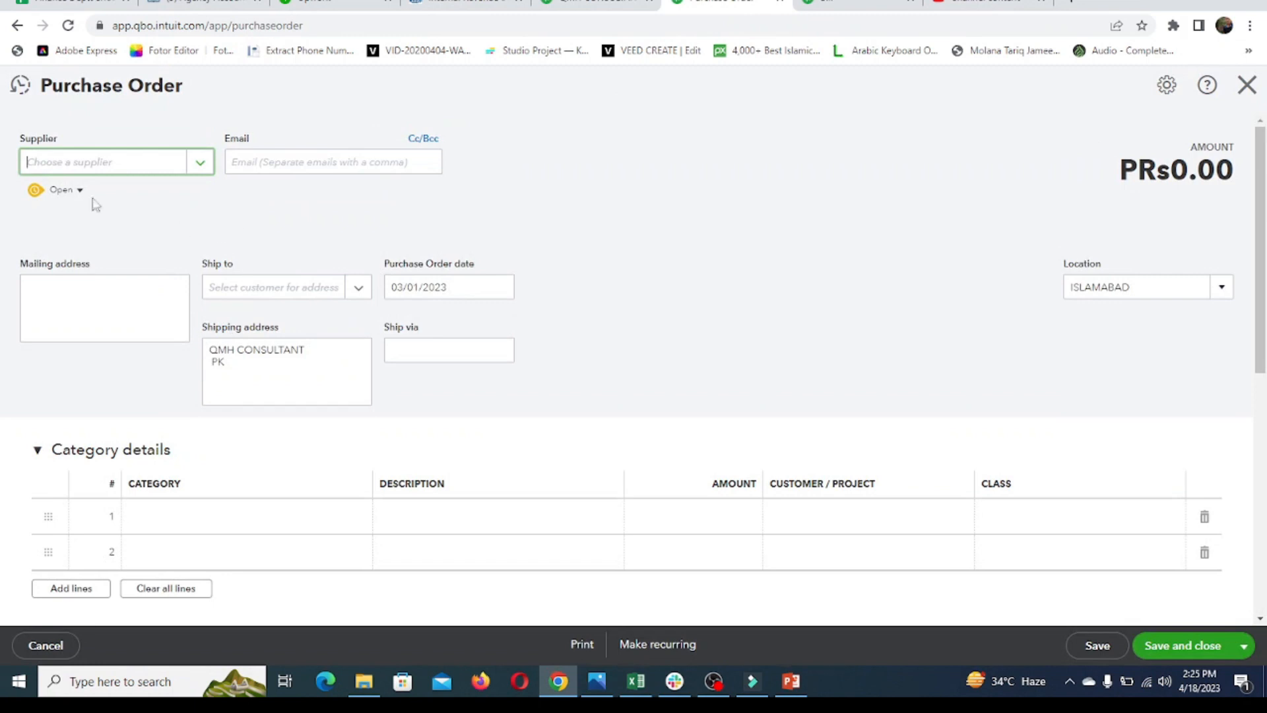
- Check the status options of the blank purchase order, choosing Open
left_click(80, 191)
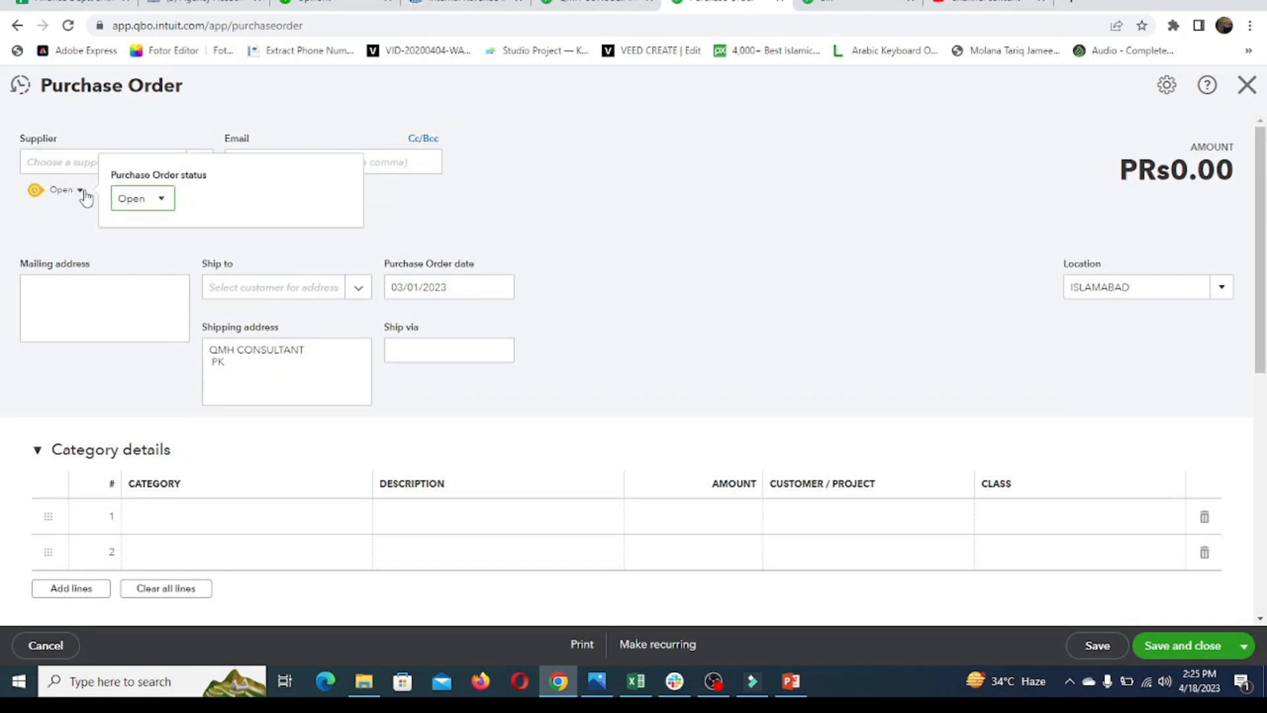
left_click(157, 210)
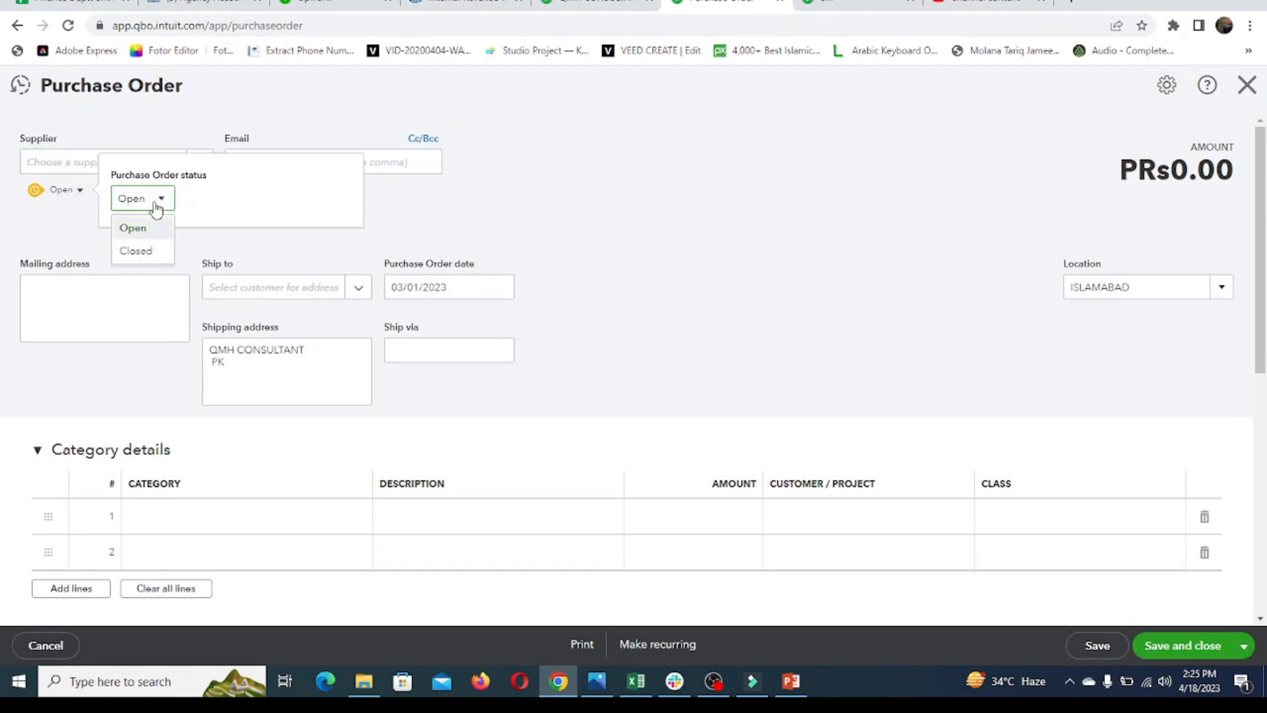
left_click(134, 228)
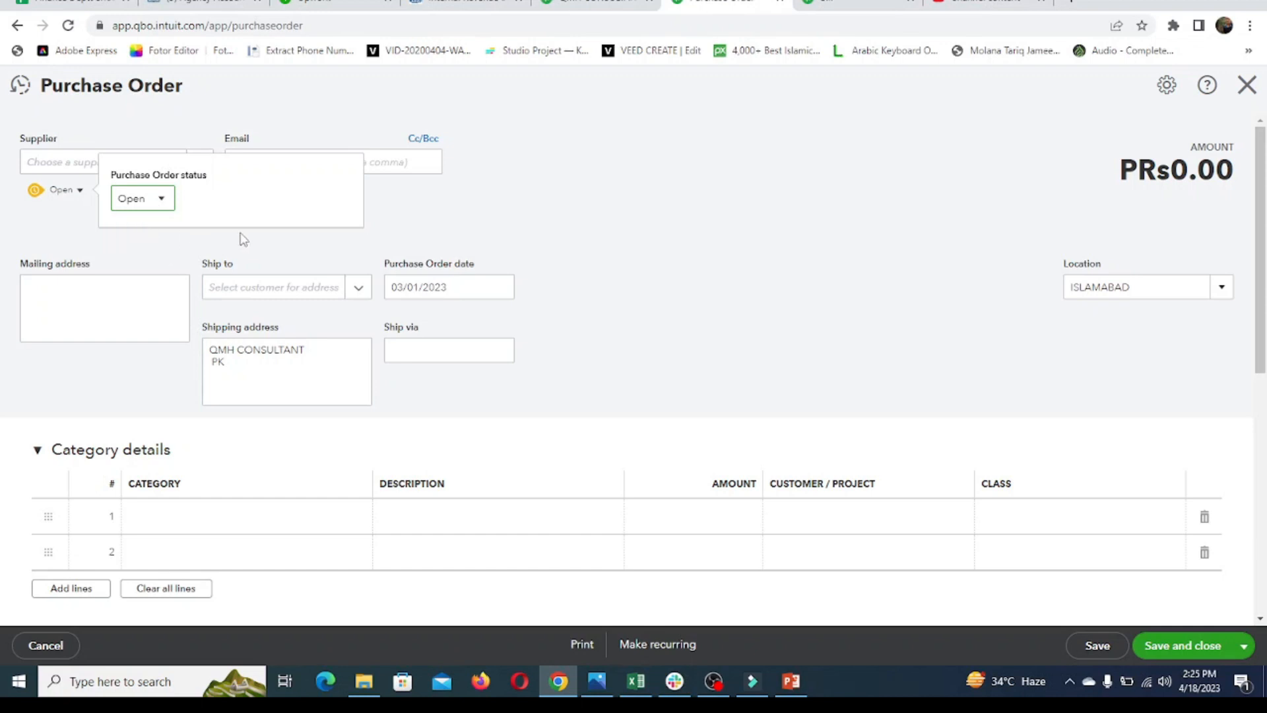
left_click(736, 261)
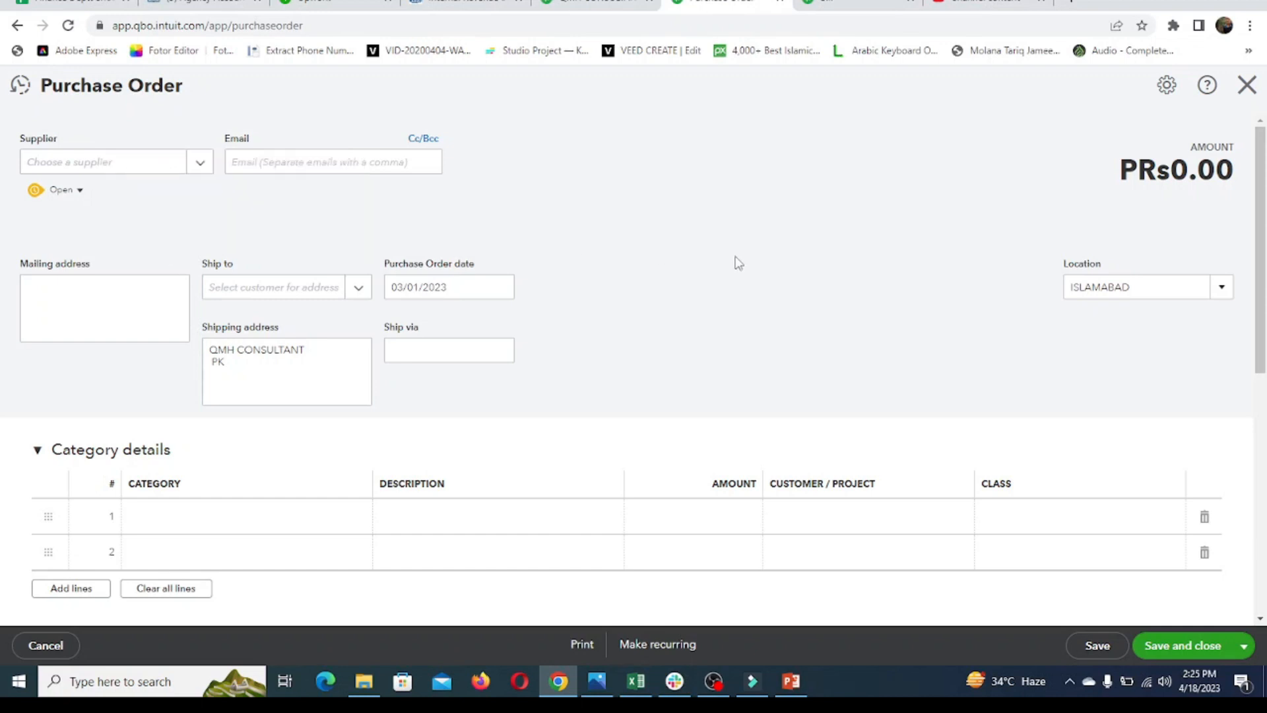
- Open the saved ARQ'S SHOES purchase order from the recent purchase orders
left_click(20, 85)
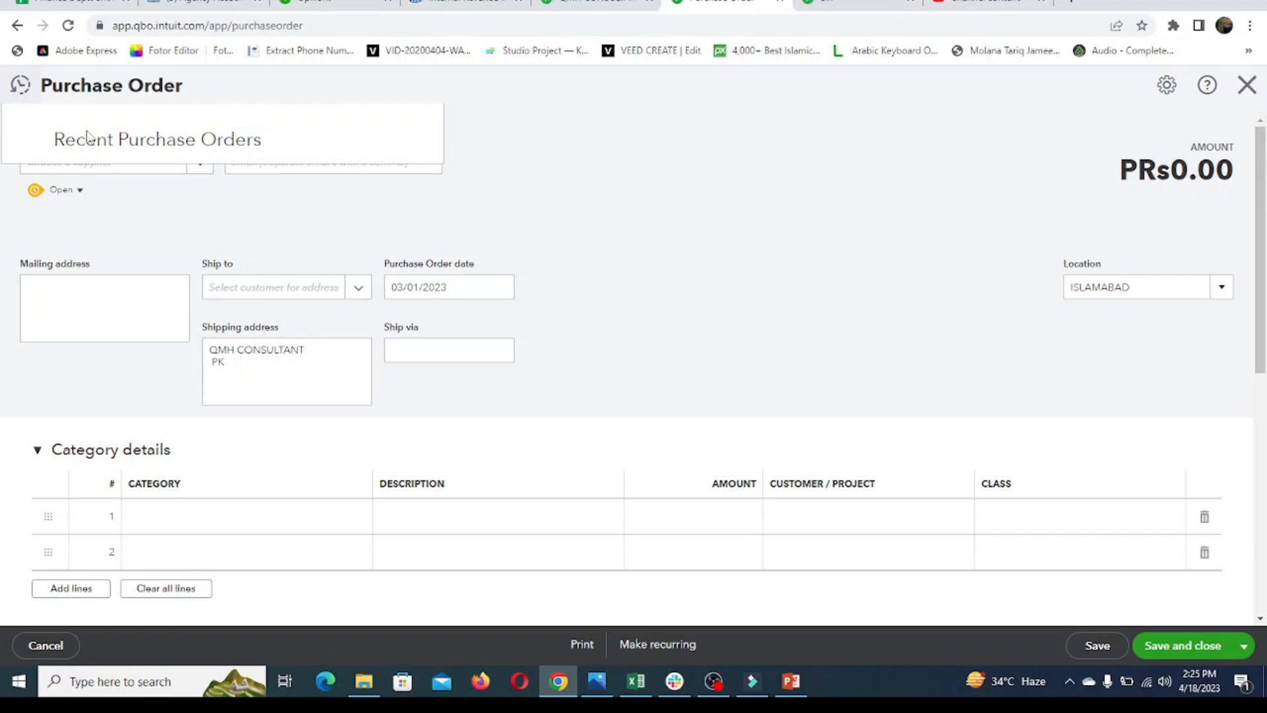
left_click(192, 187)
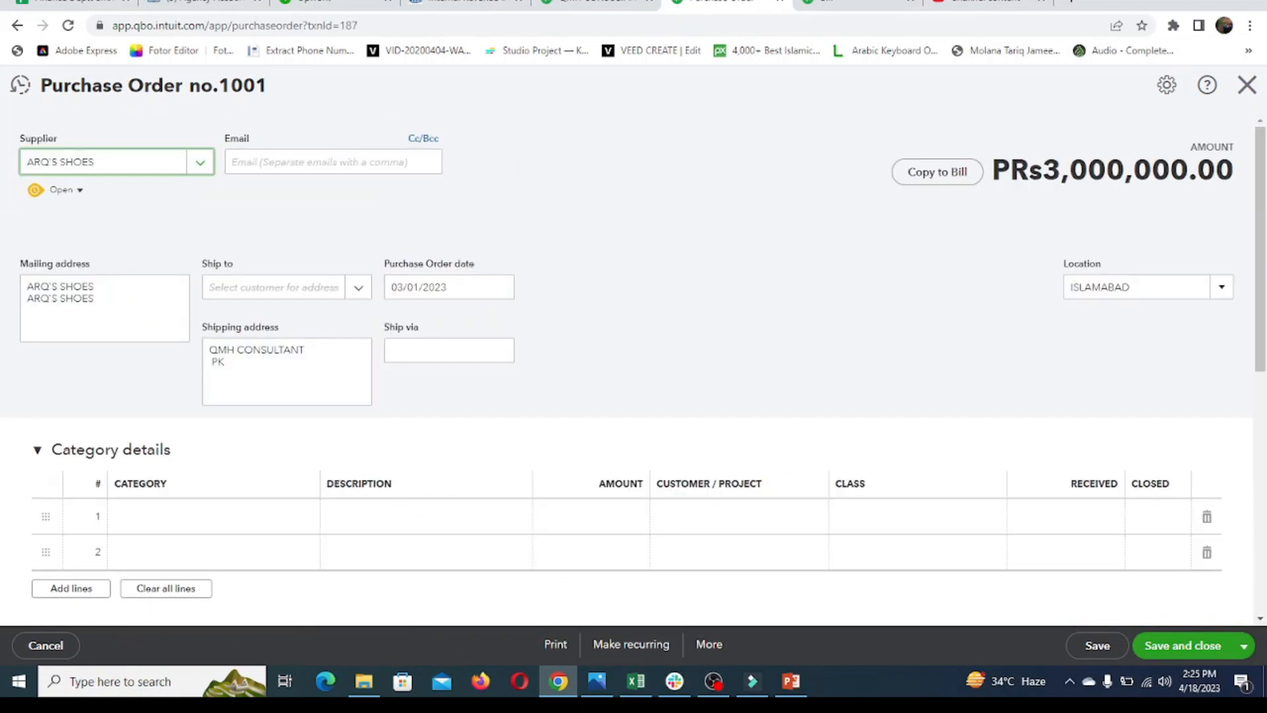
- Return to the blank bill in the other browser tab and select ARQ'S SHOES as its supplier
left_click(858, 3)
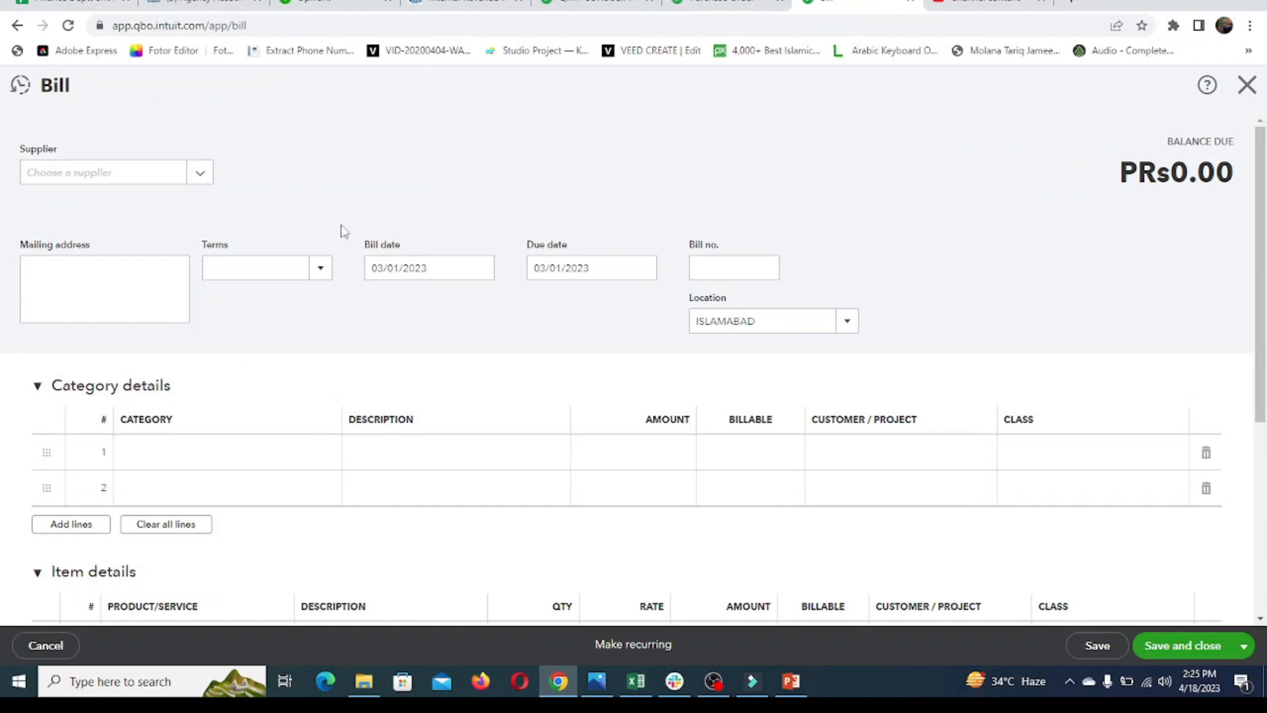
left_click(200, 179)
type("AR")
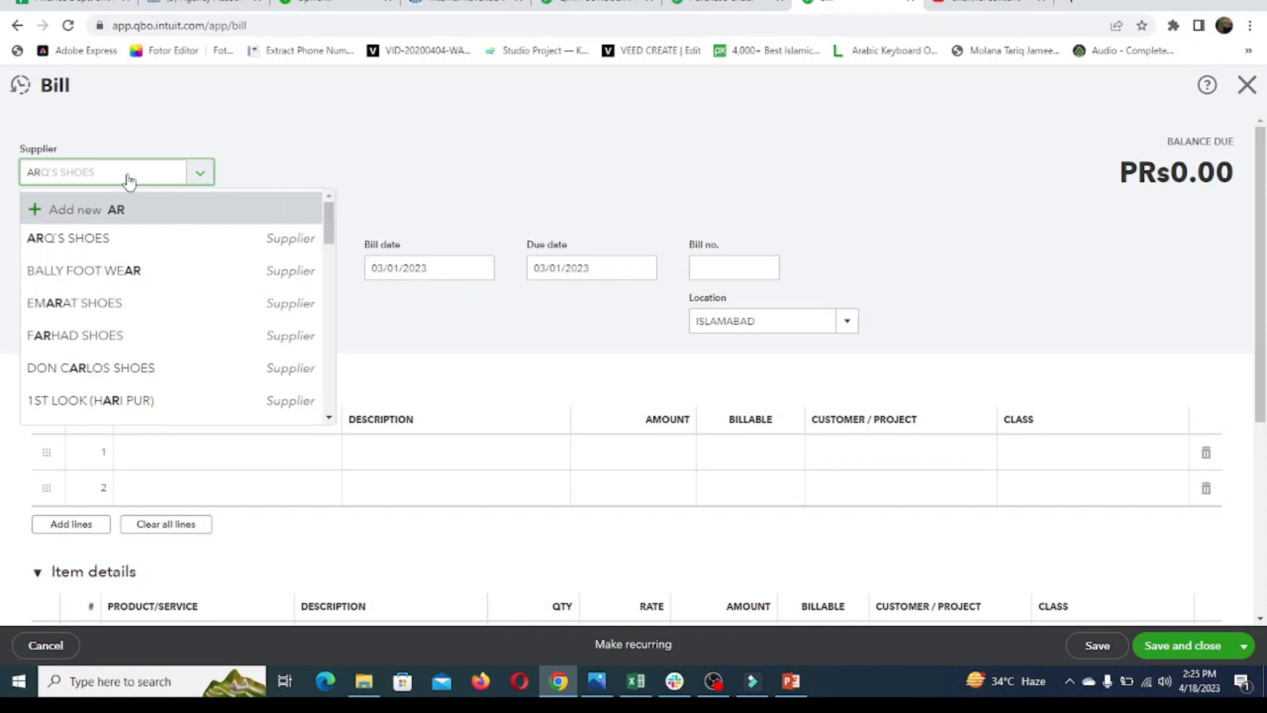
left_click(103, 239)
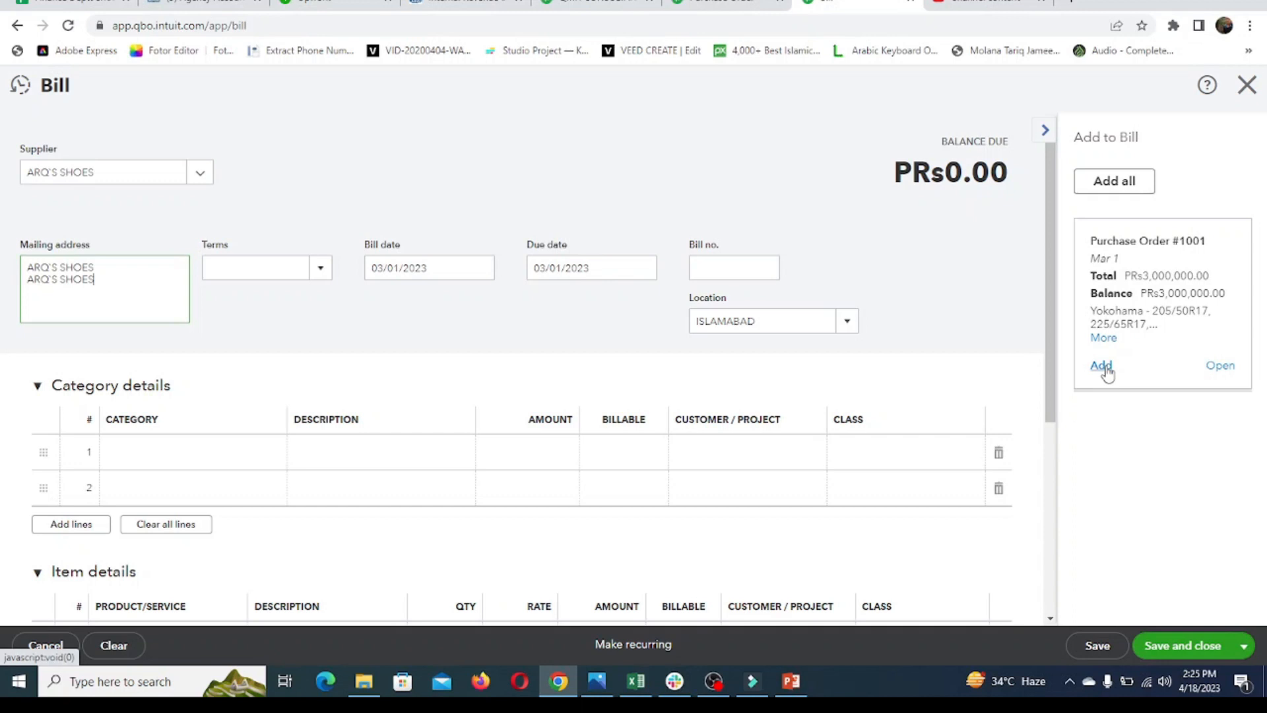
- Add the open ARQ'S SHOES purchase order to the bill
scroll(354, 387, "down", 5)
scroll(355, 386, "down", 1)
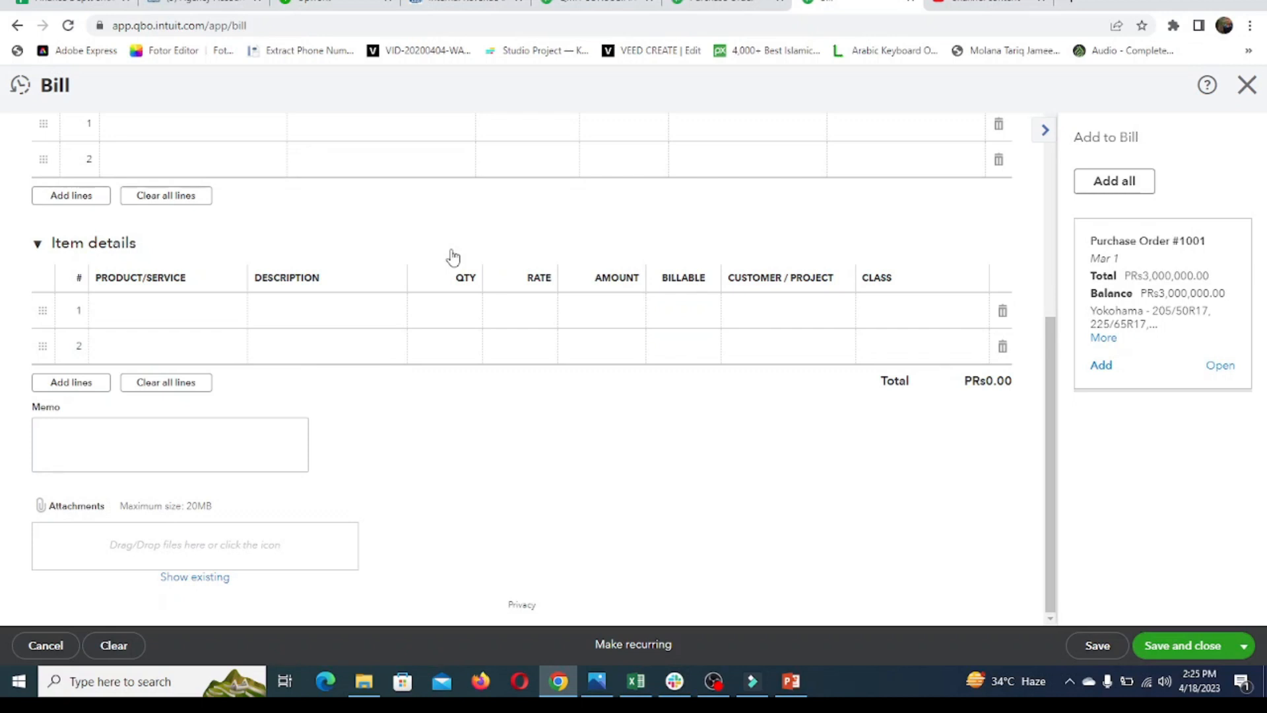
left_click(165, 322)
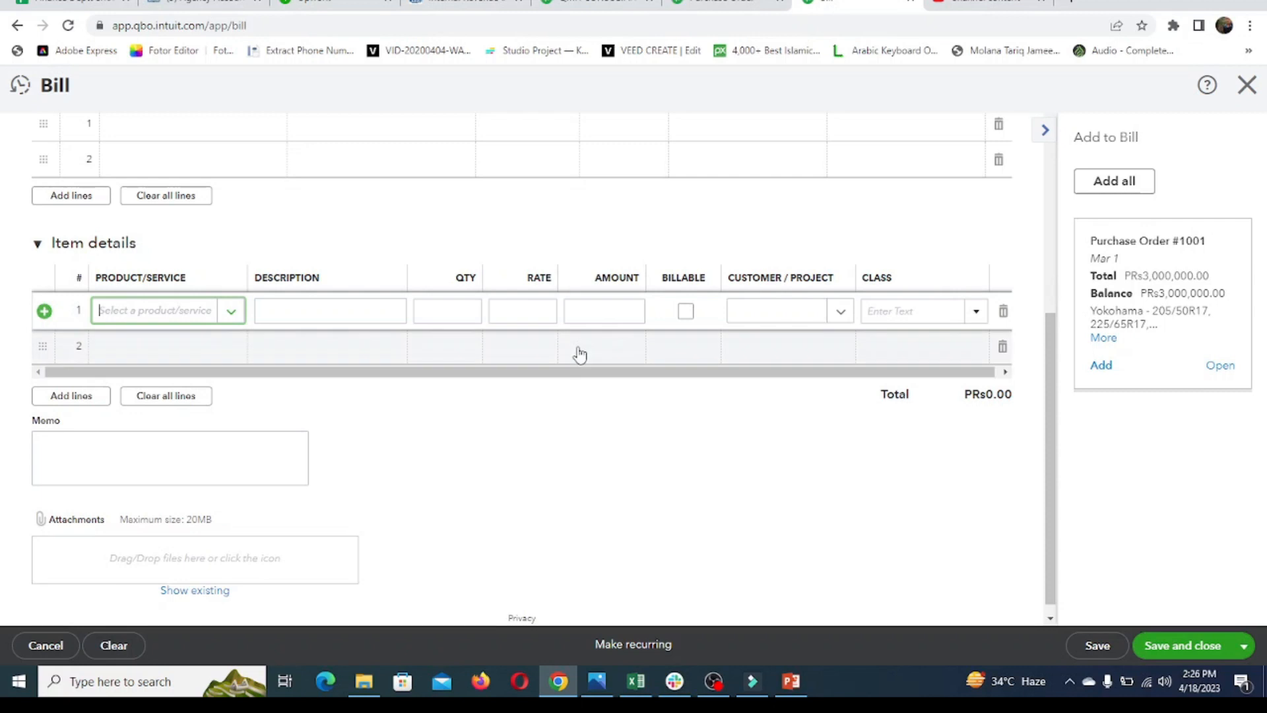
left_click(1101, 365)
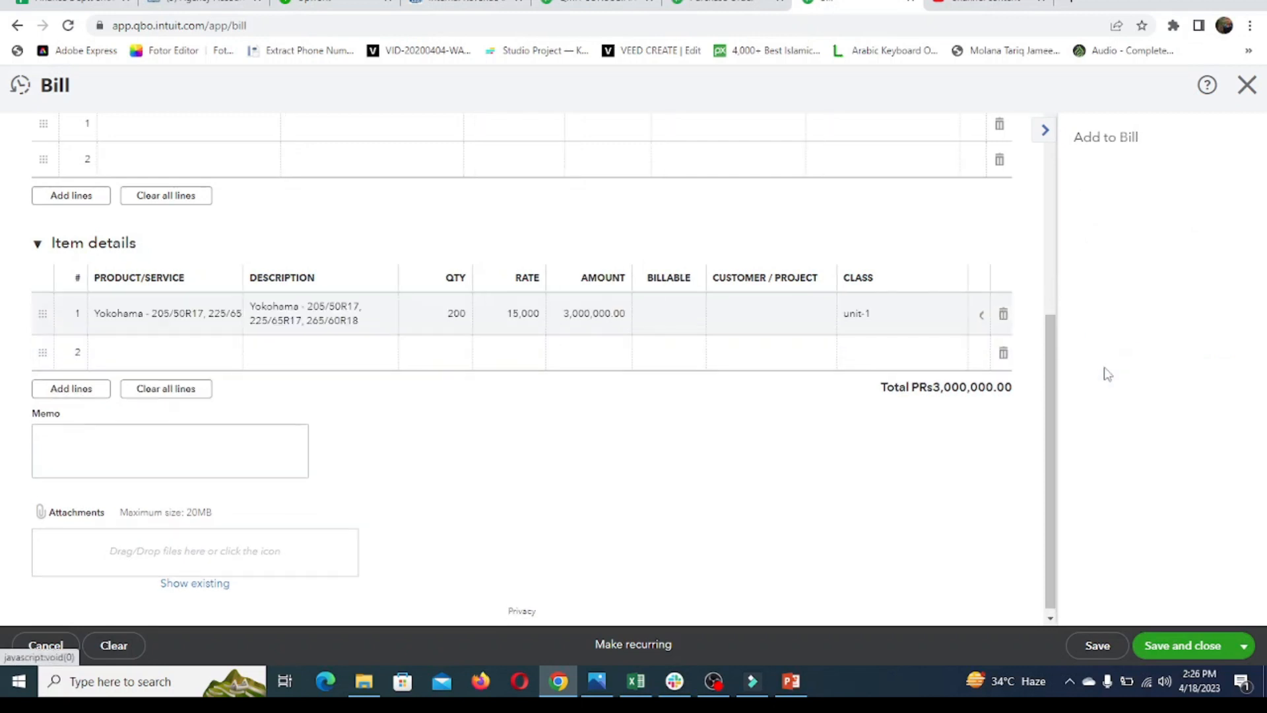
- Select the product BFGoodrich - 215/55R16, 235/70R16, 275/60R20 in the bill's second item details line
left_click(178, 357)
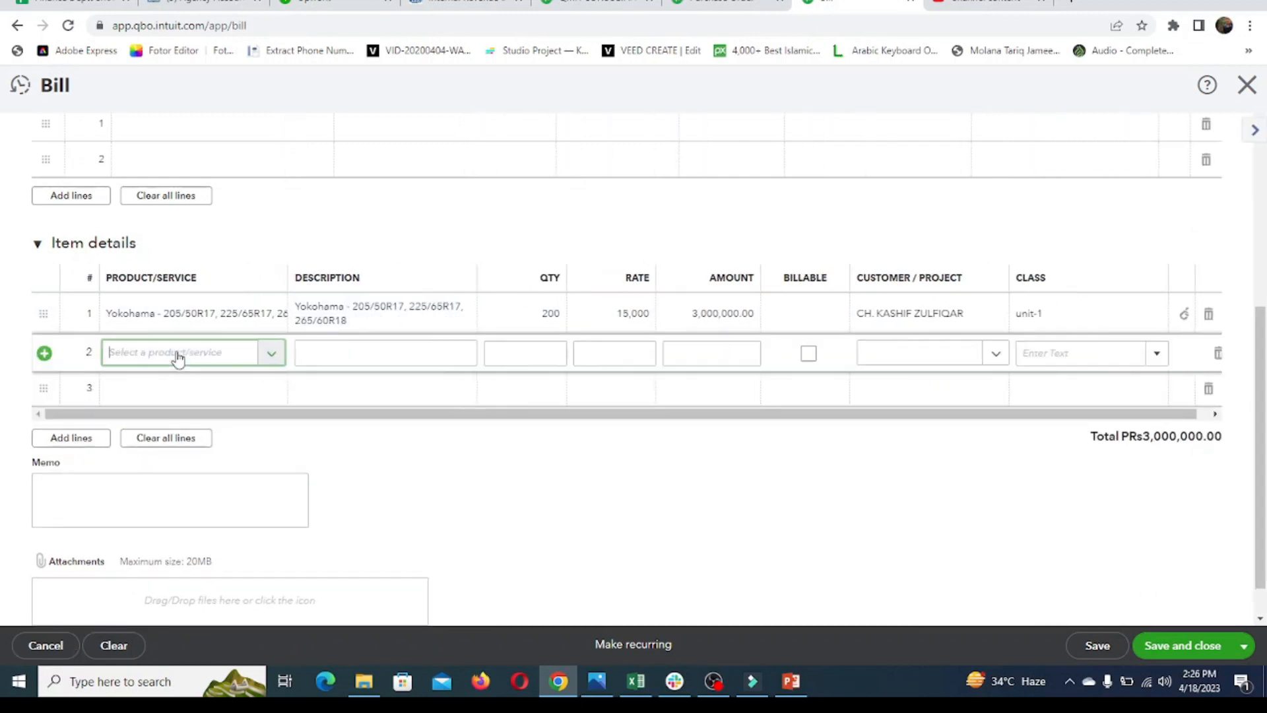
left_click(271, 355)
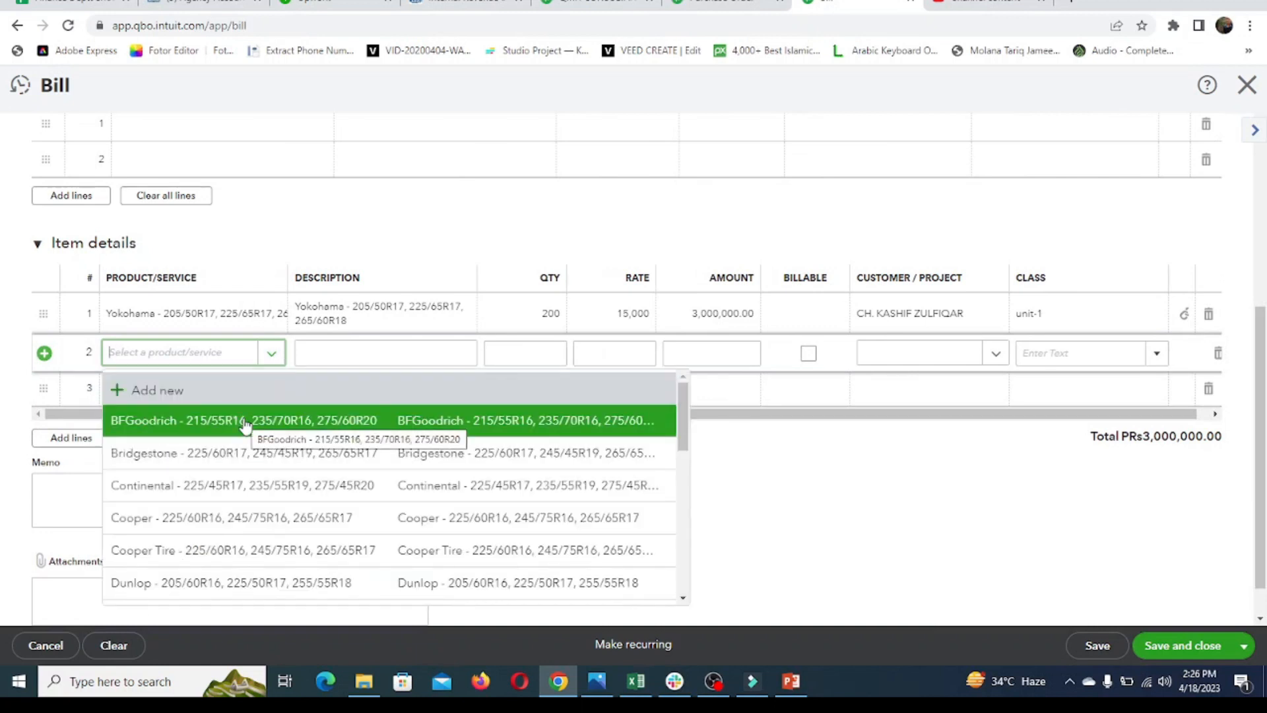
left_click(183, 422)
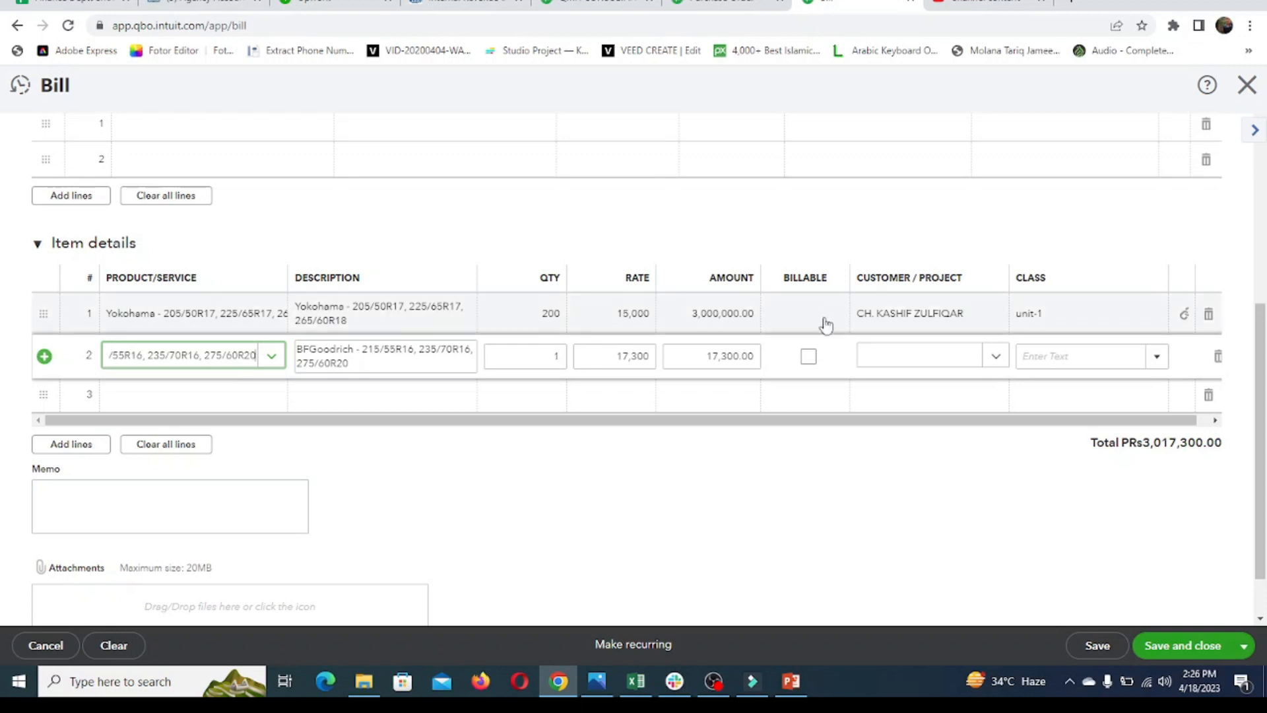
- Mark the BFGoodrich item line as billable and fill in its customer from the customer list
left_click(809, 357)
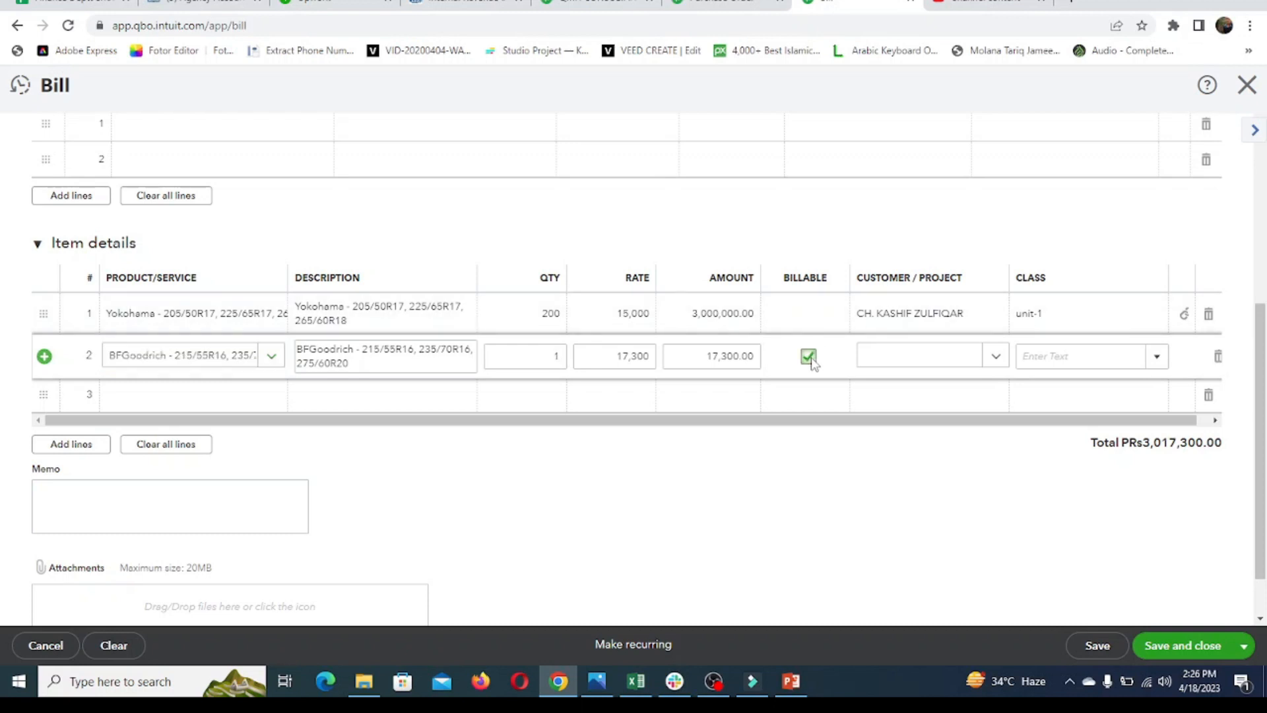
left_click(996, 357)
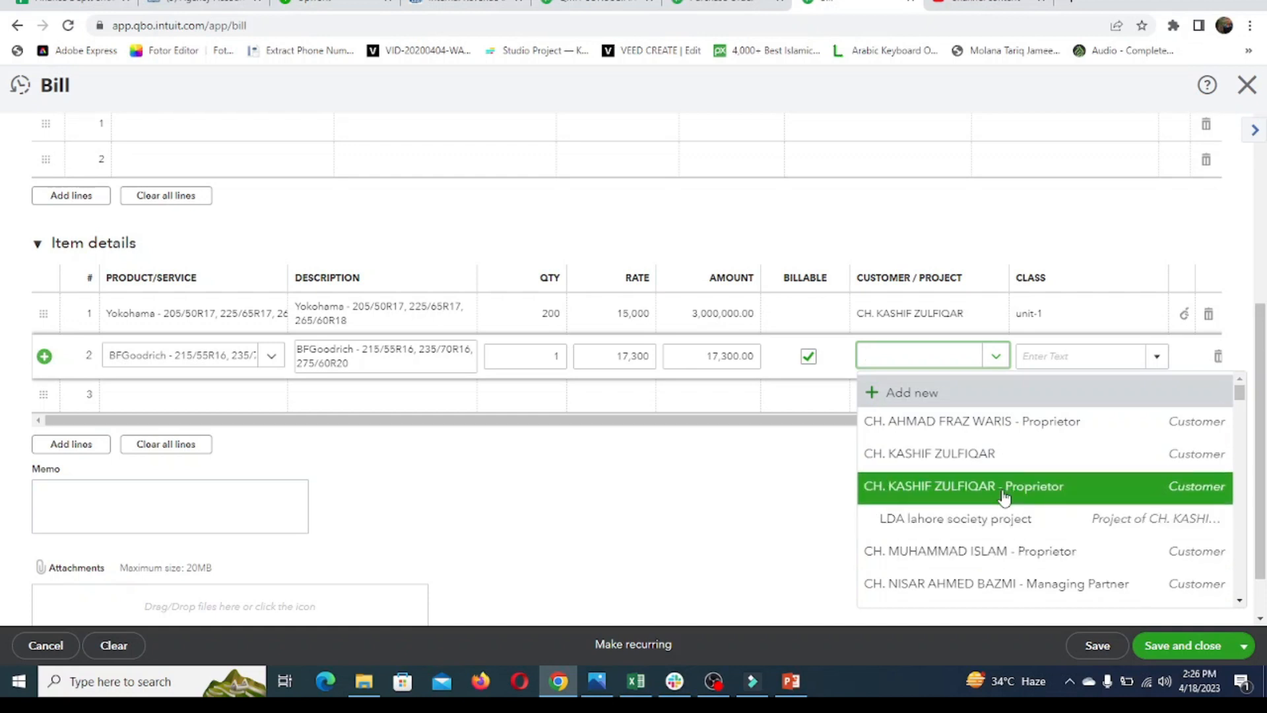
scroll(1005, 496, "down", 3)
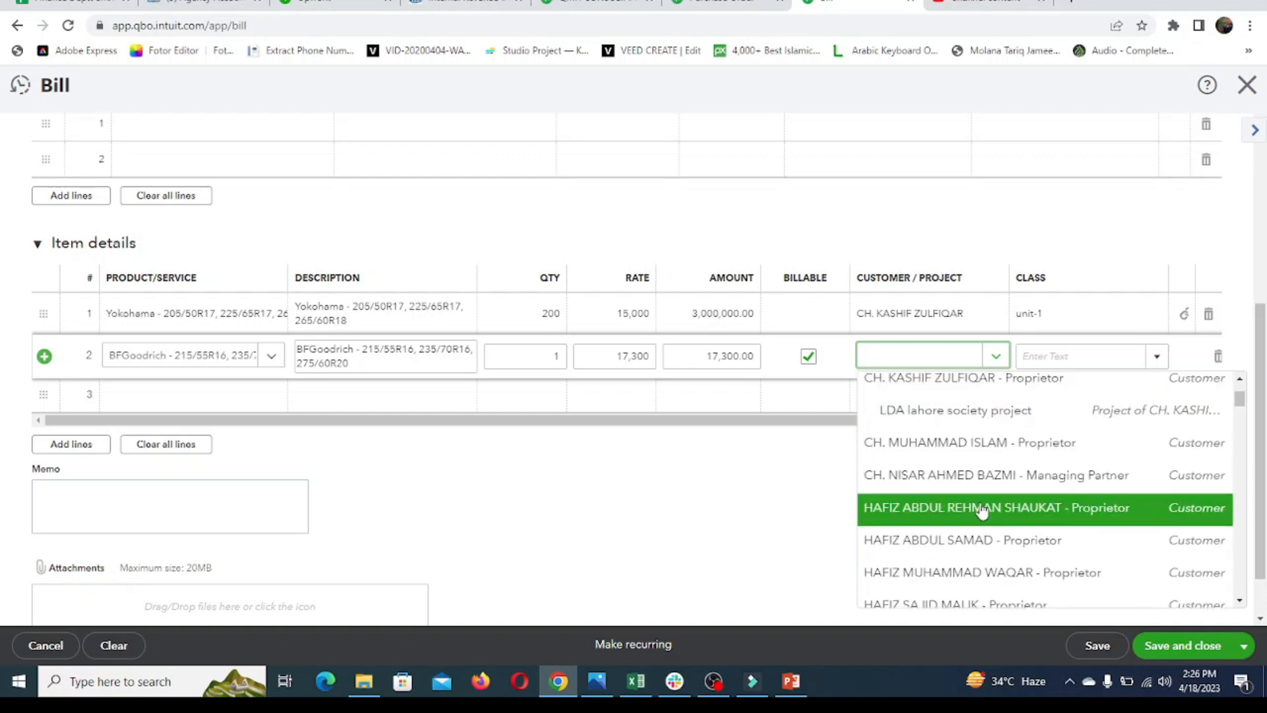
left_click(982, 509)
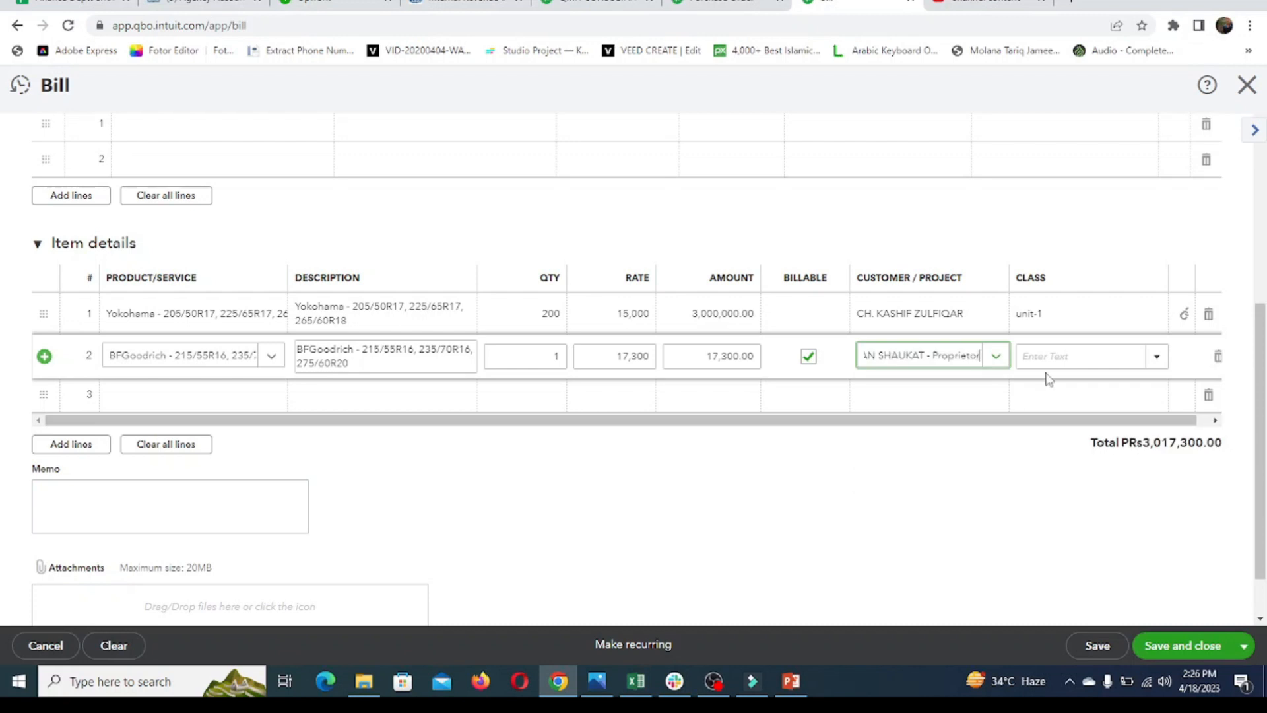
- Set the BFGoodrich line's class to unit-2 and save the bill
left_click(1156, 358)
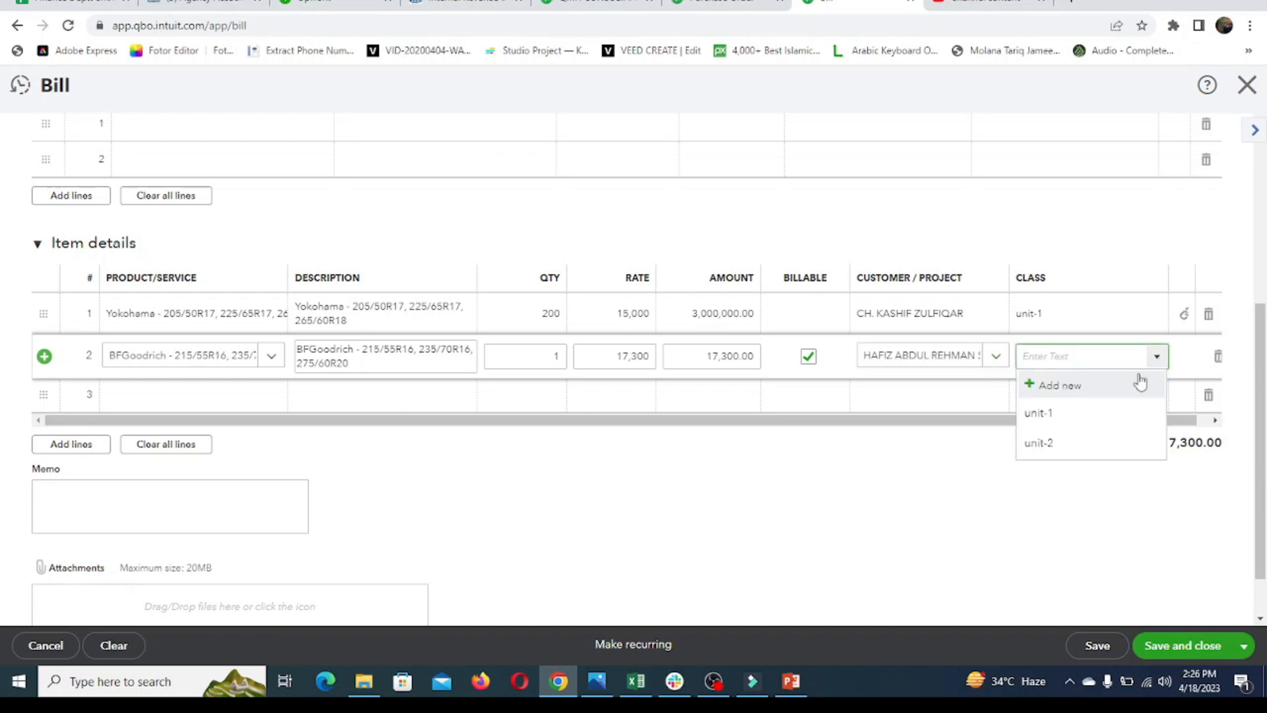
left_click(1072, 443)
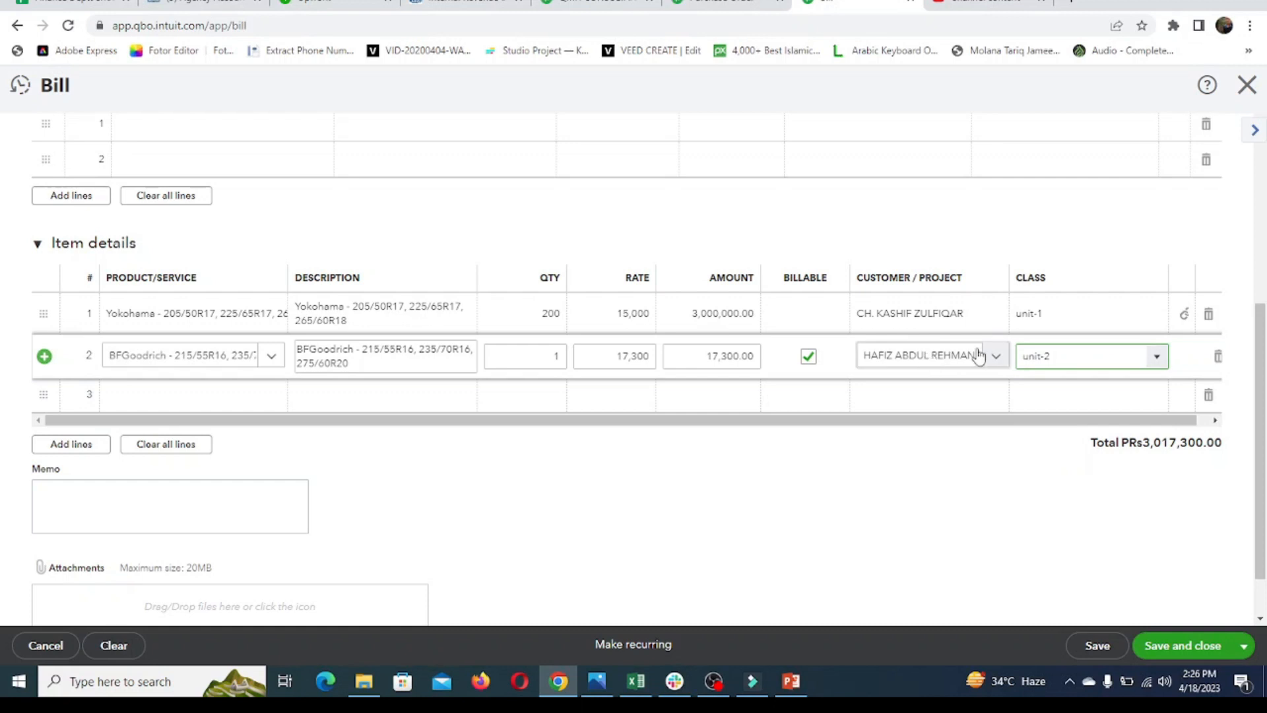
scroll(1078, 367, "down", 1)
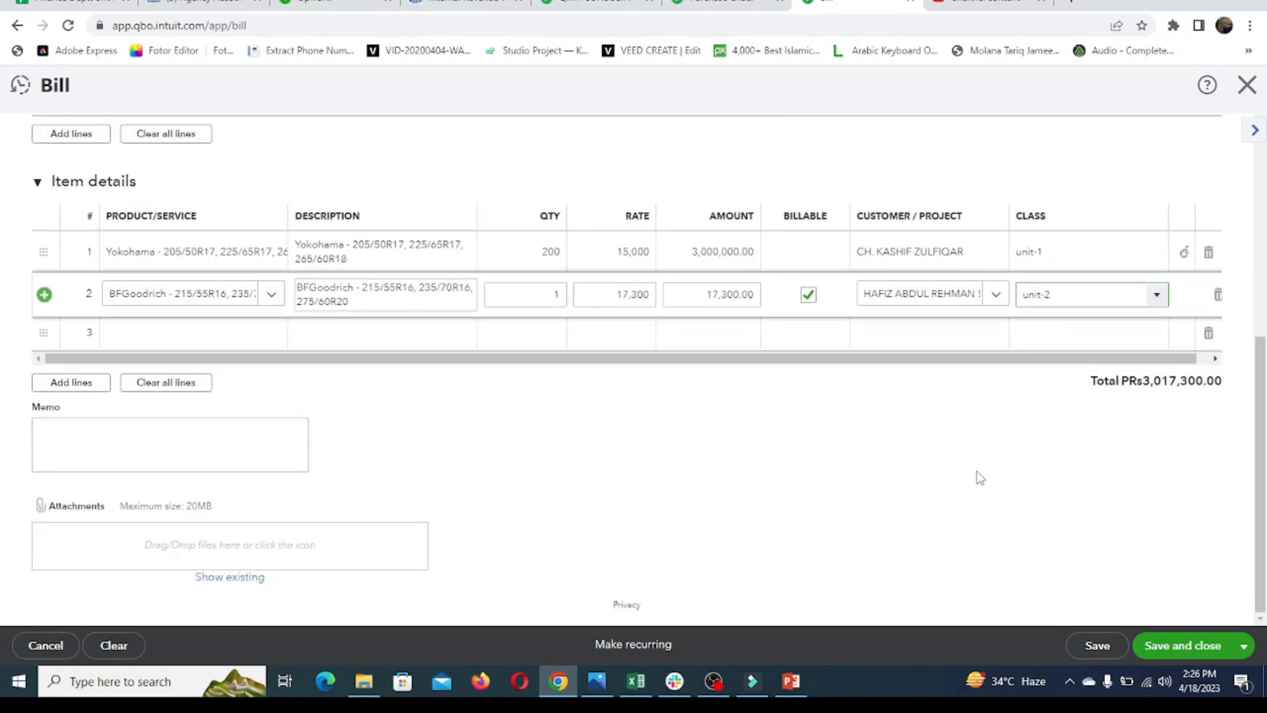
scroll(987, 476, "up", 1)
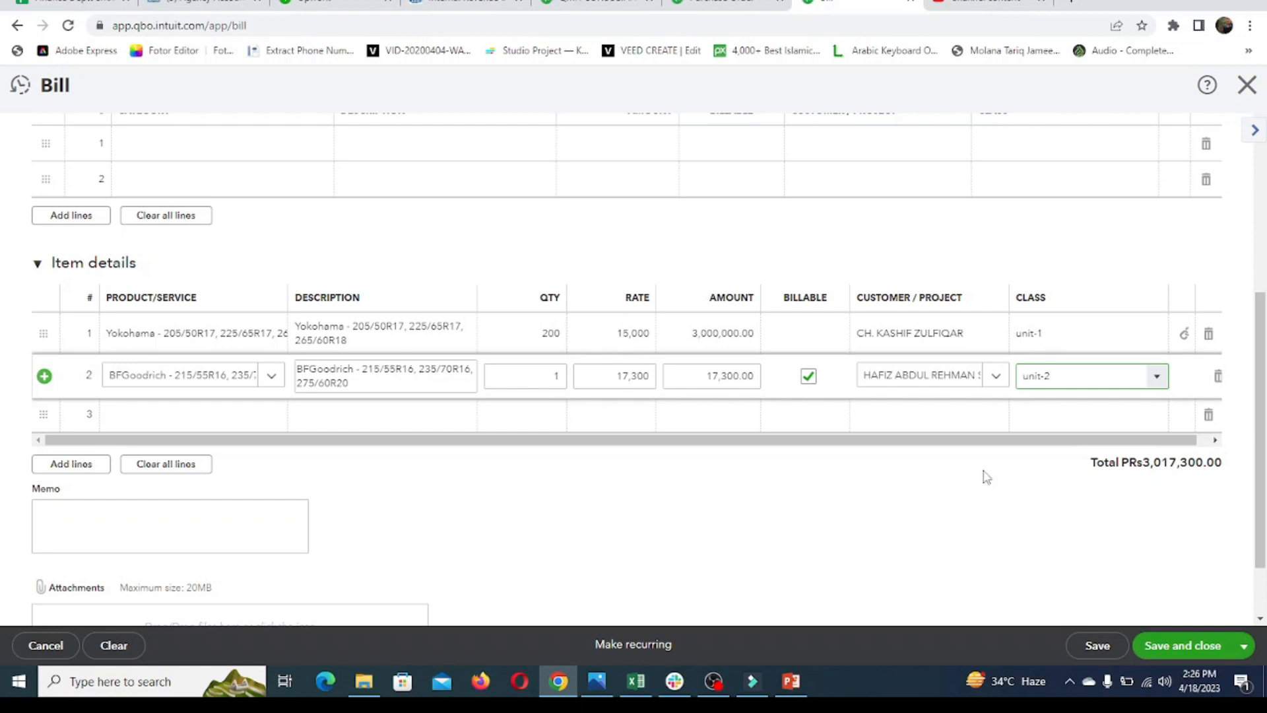
scroll(987, 476, "down", 2)
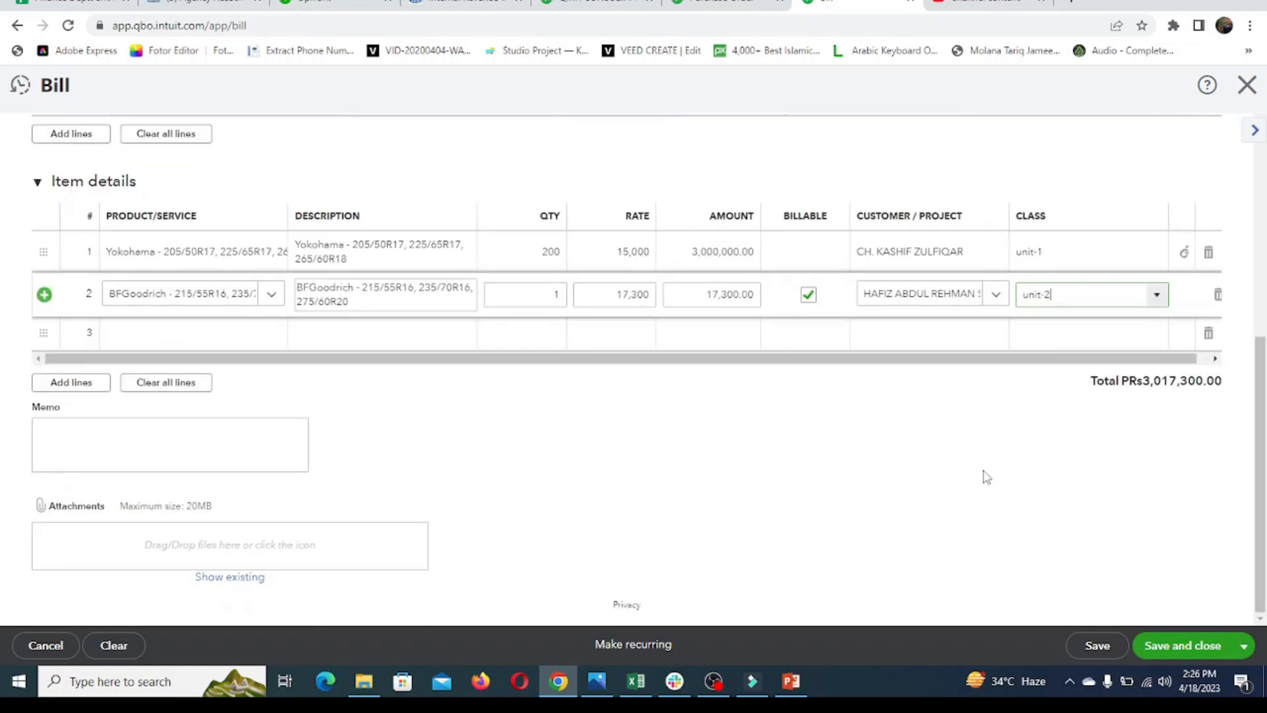
left_click(1096, 647)
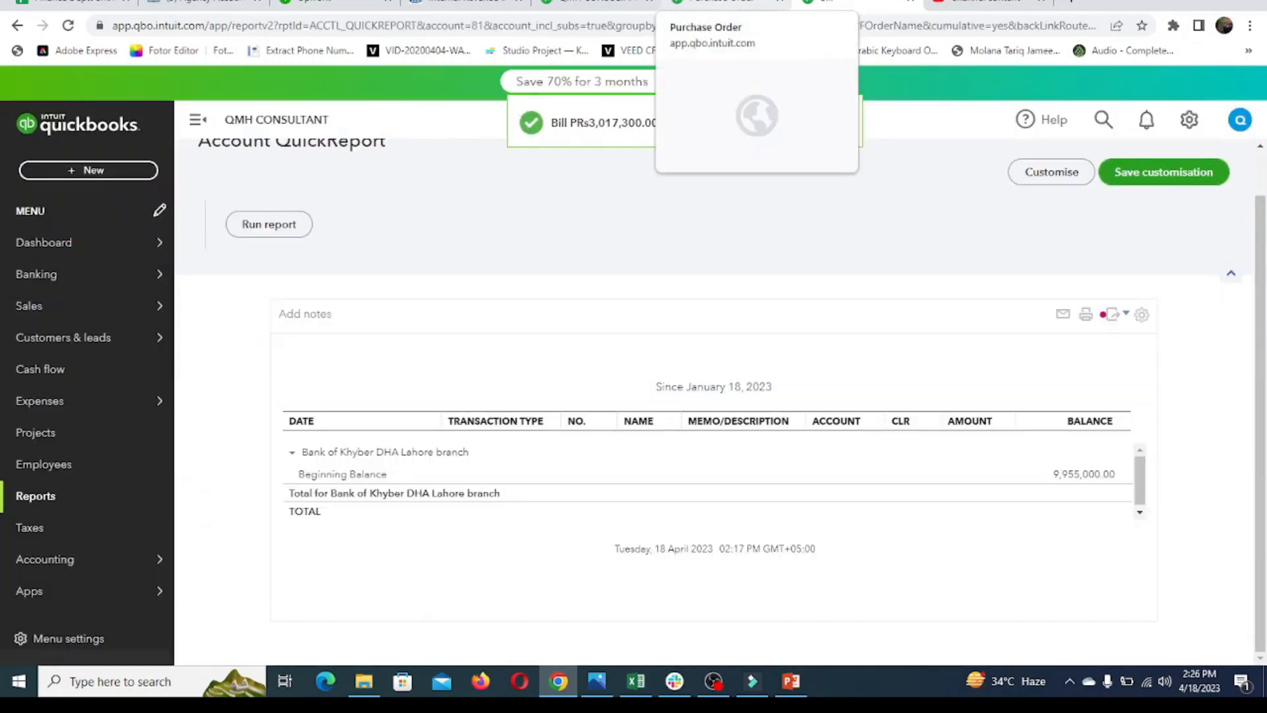
- Close the ARQ'S SHOES purchase order in the other browser tab to return to the Journal report
left_click(726, 4)
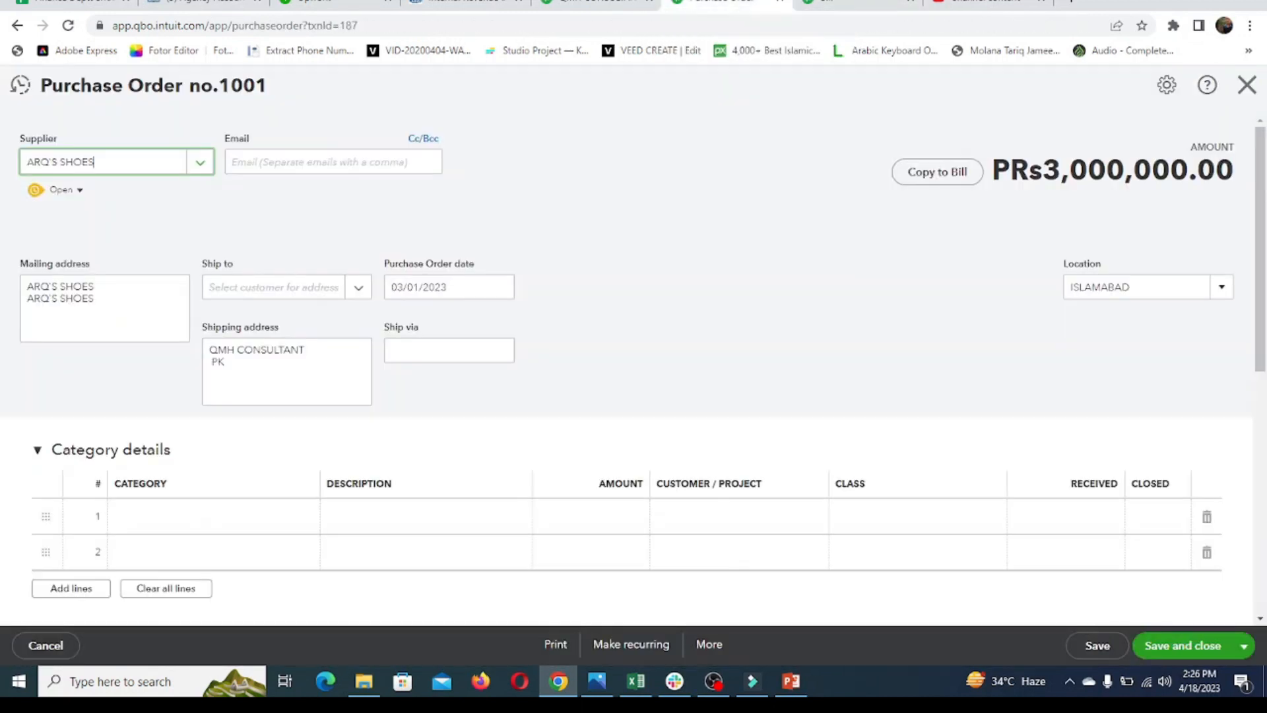
left_click(615, 2)
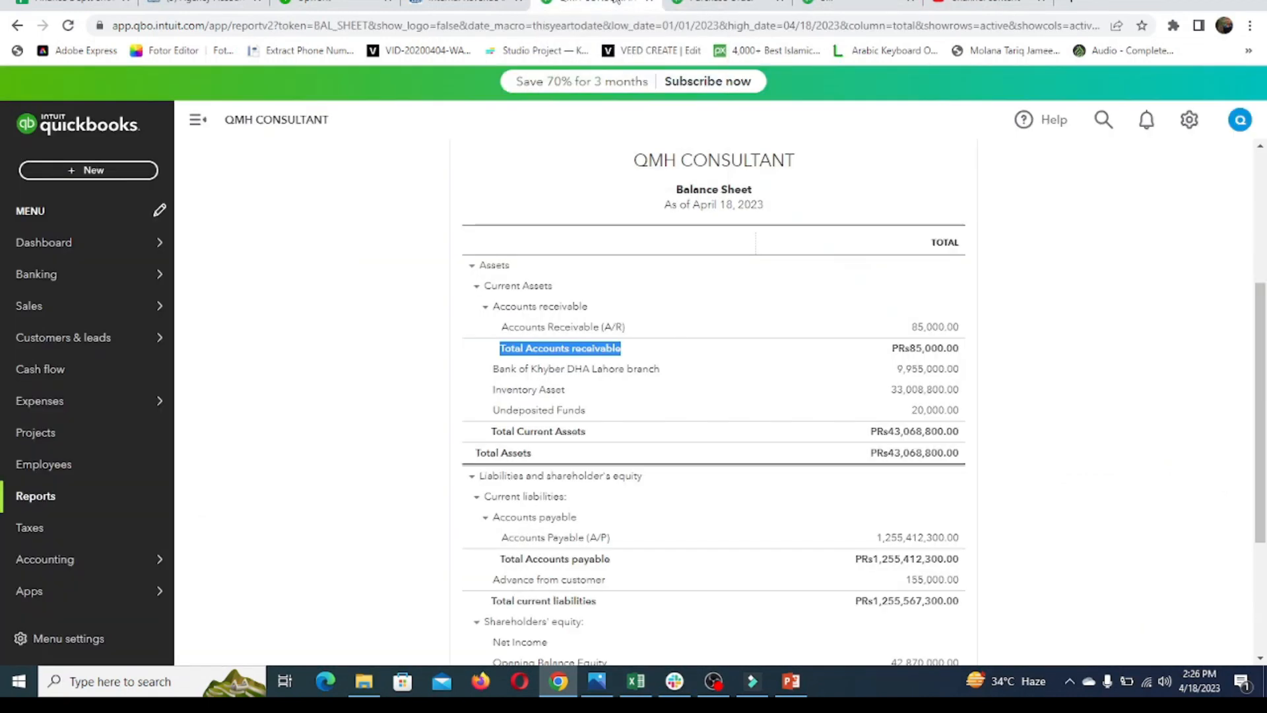
left_click(726, 3)
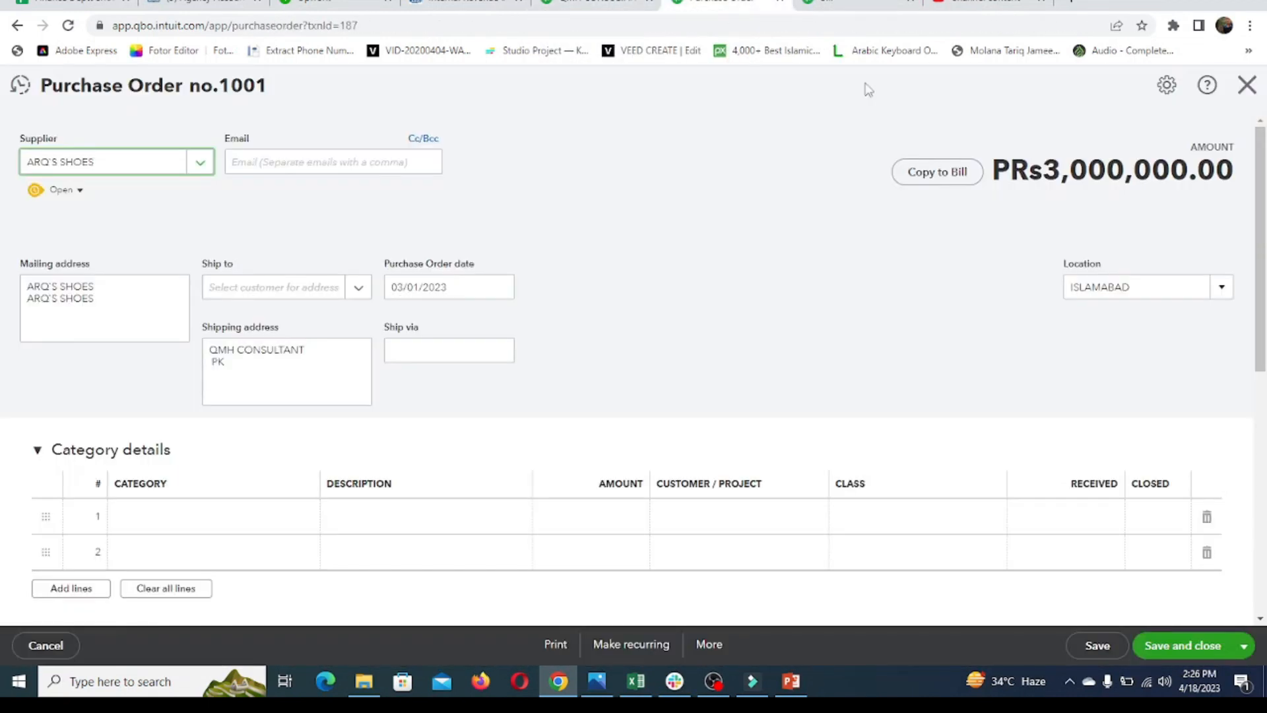
left_click(1247, 84)
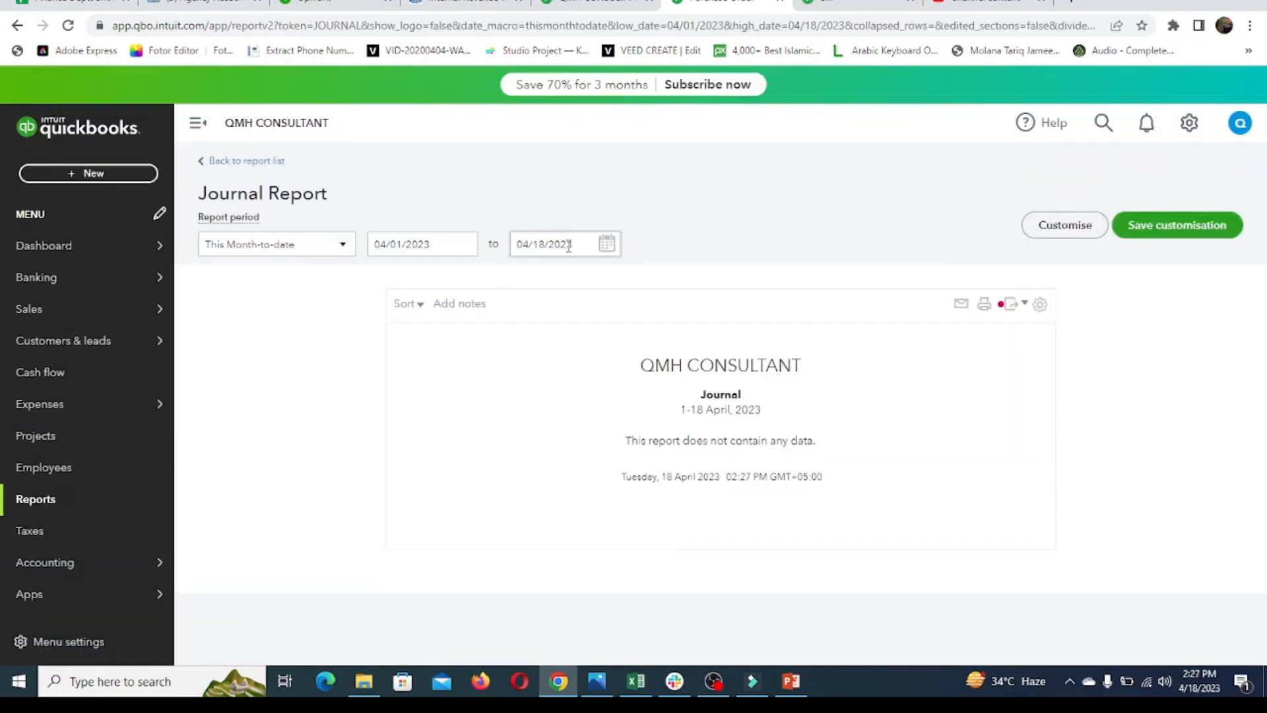
- Customise the Journal report to start on 03/01/2023 and run it
left_click(1070, 224)
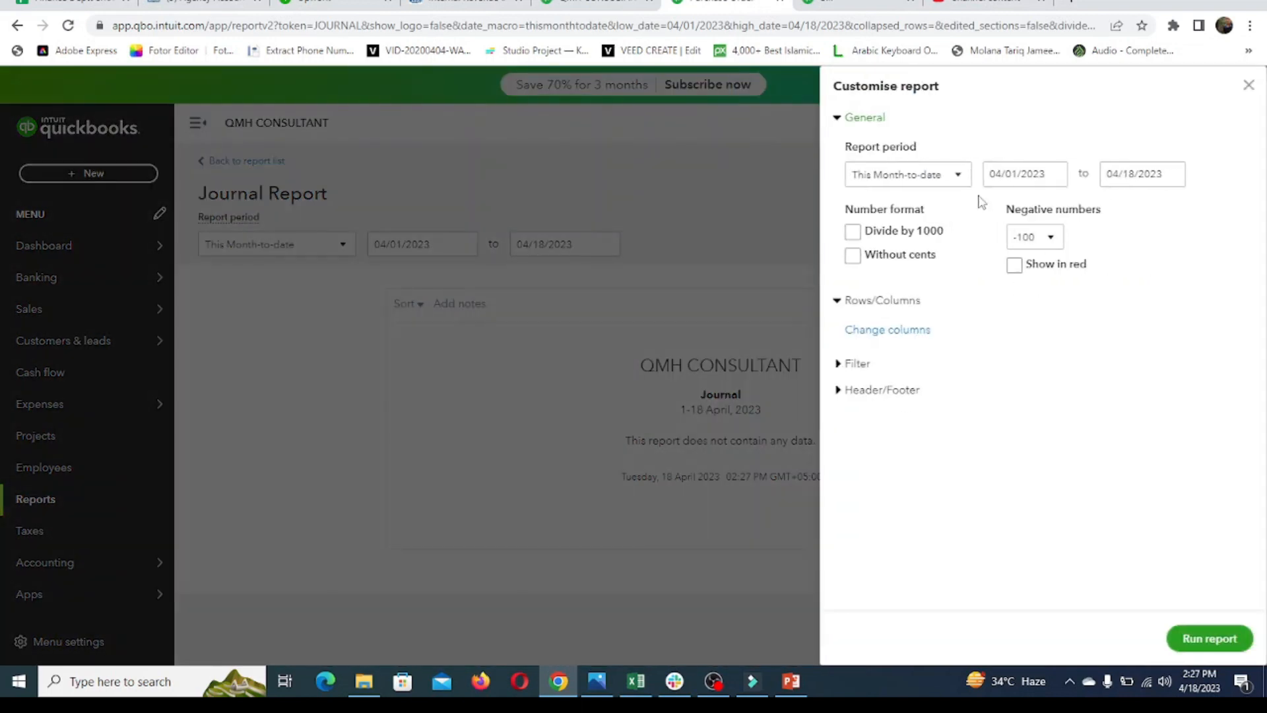
left_click(1055, 175)
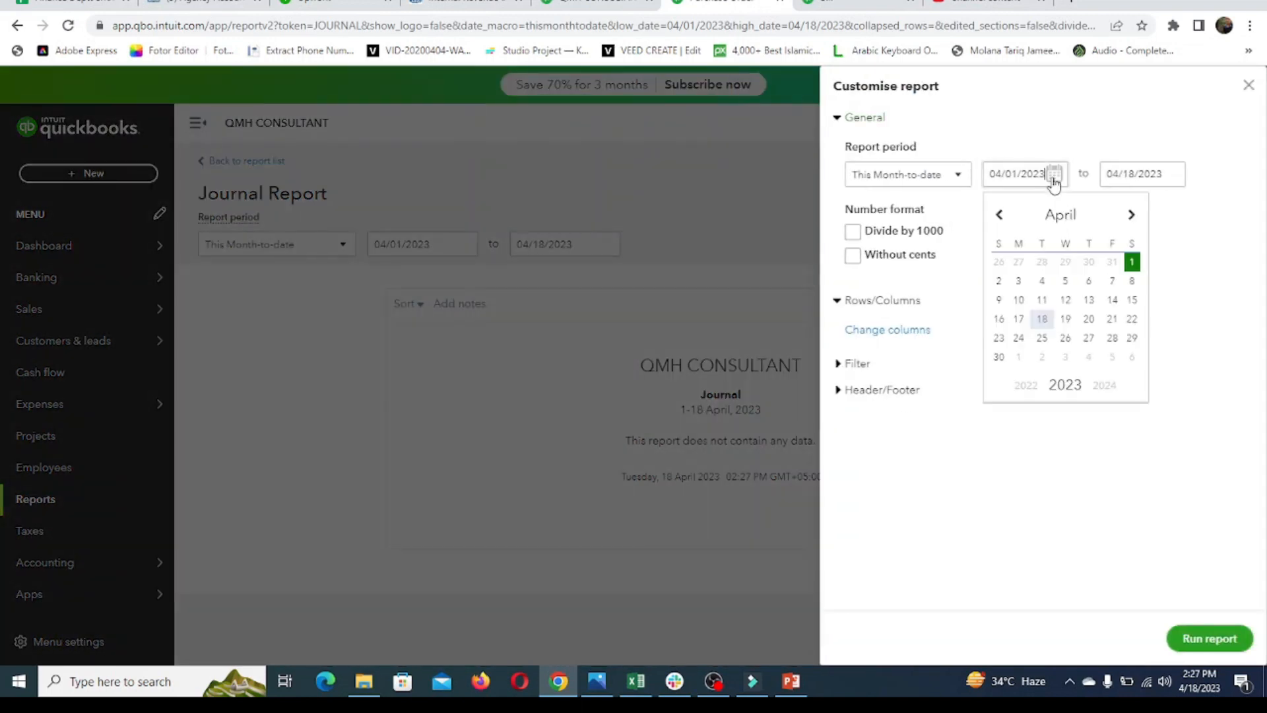
left_click(1000, 221)
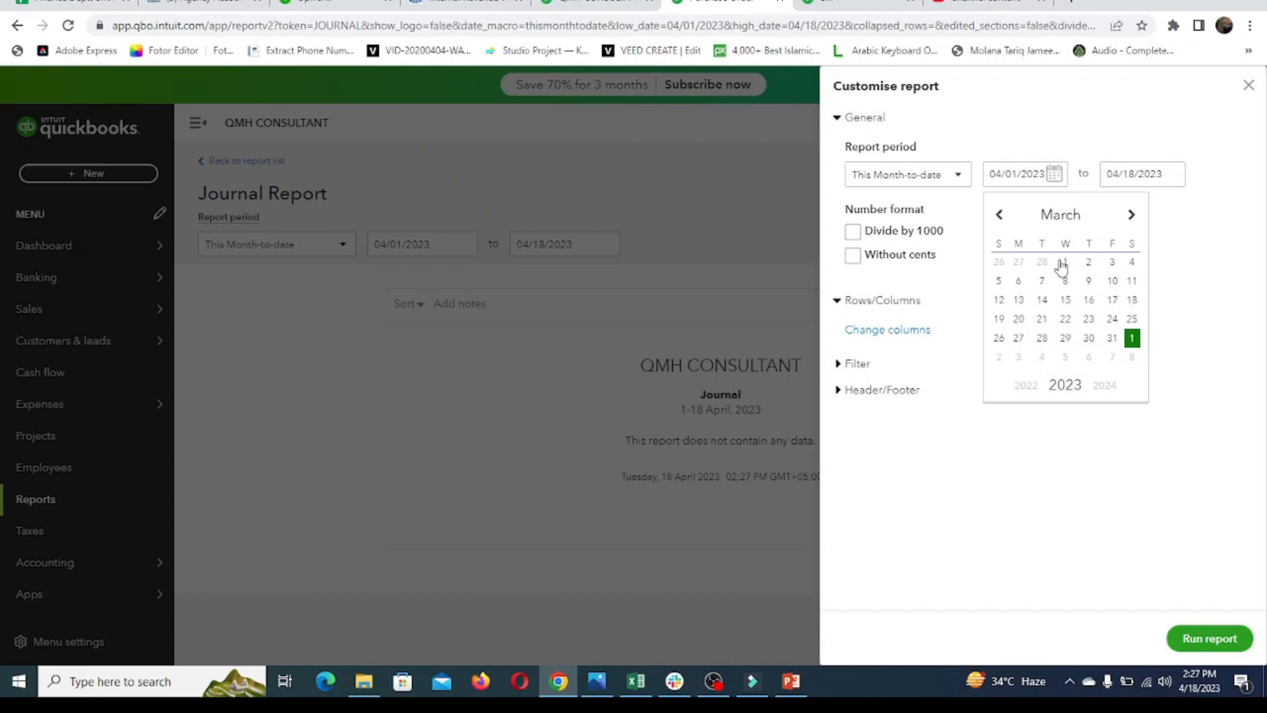
left_click(1063, 264)
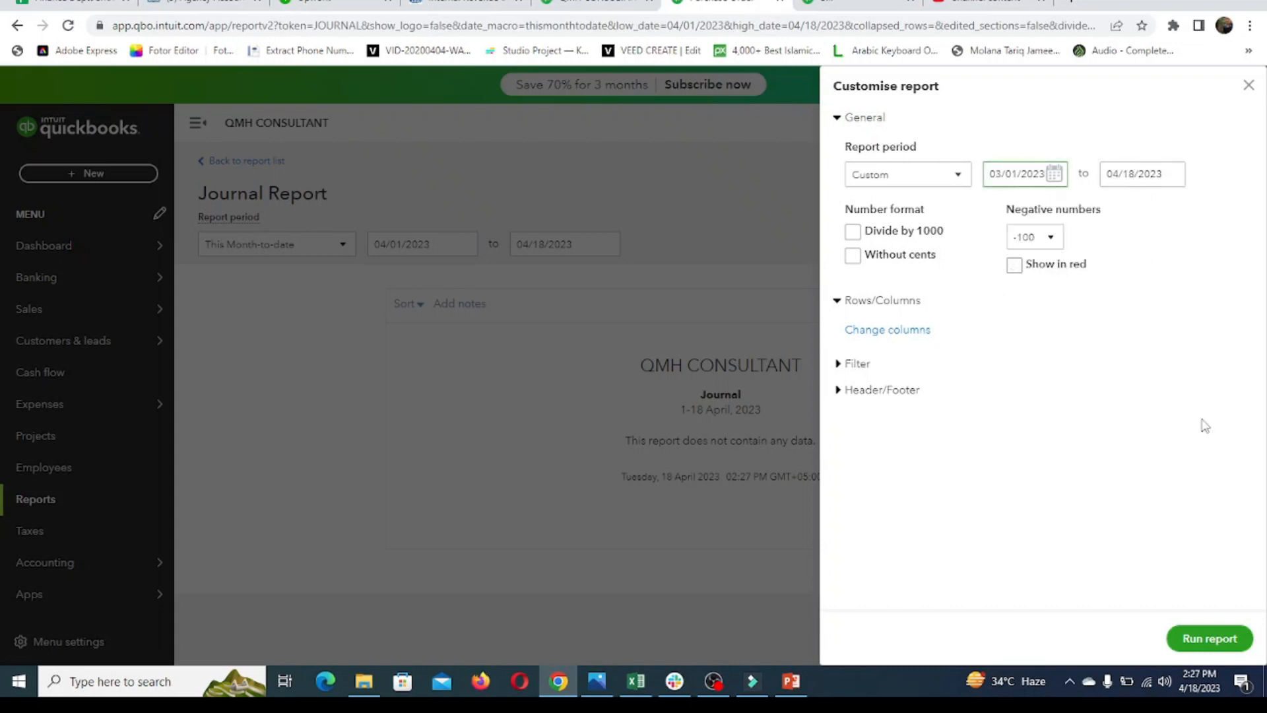
left_click(1203, 638)
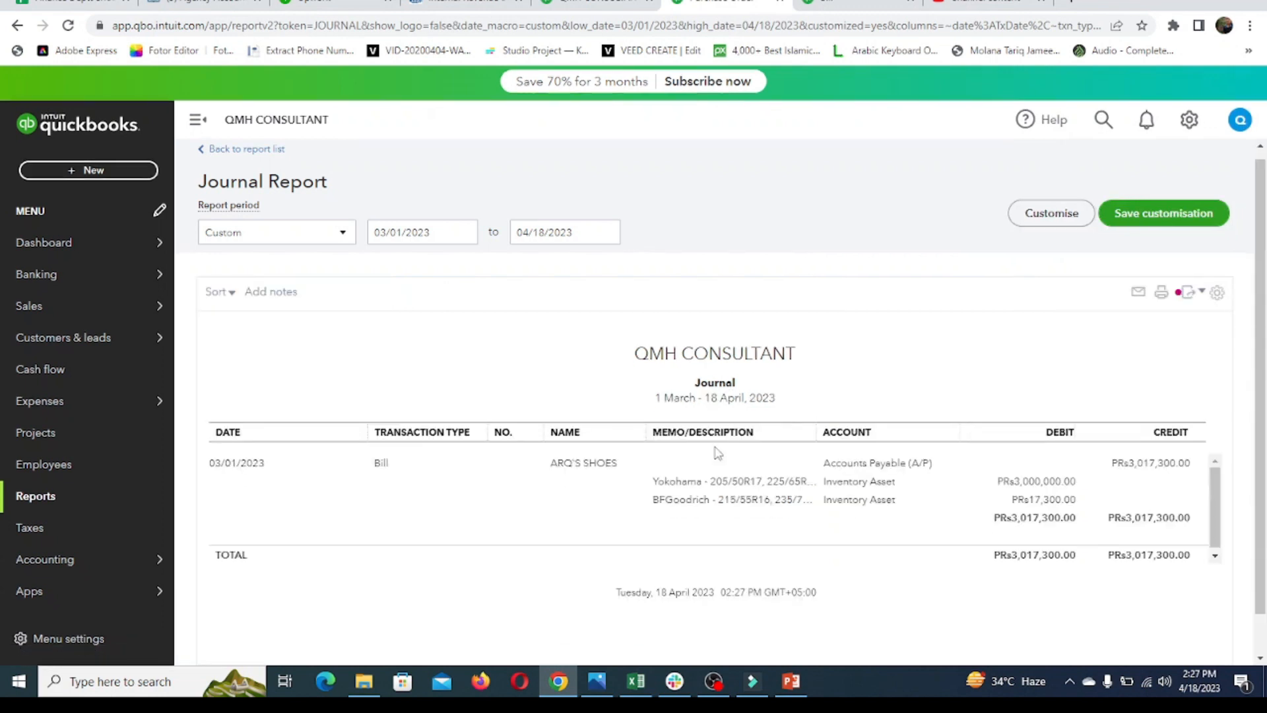
- Examine the ARQ'S SHOES bill entry in the Journal report, checking its accounts, debits and credits
scroll(689, 455, "up", 4)
scroll(689, 455, "down", 1)
scroll(688, 455, "right", 4)
scroll(688, 454, "right", 3)
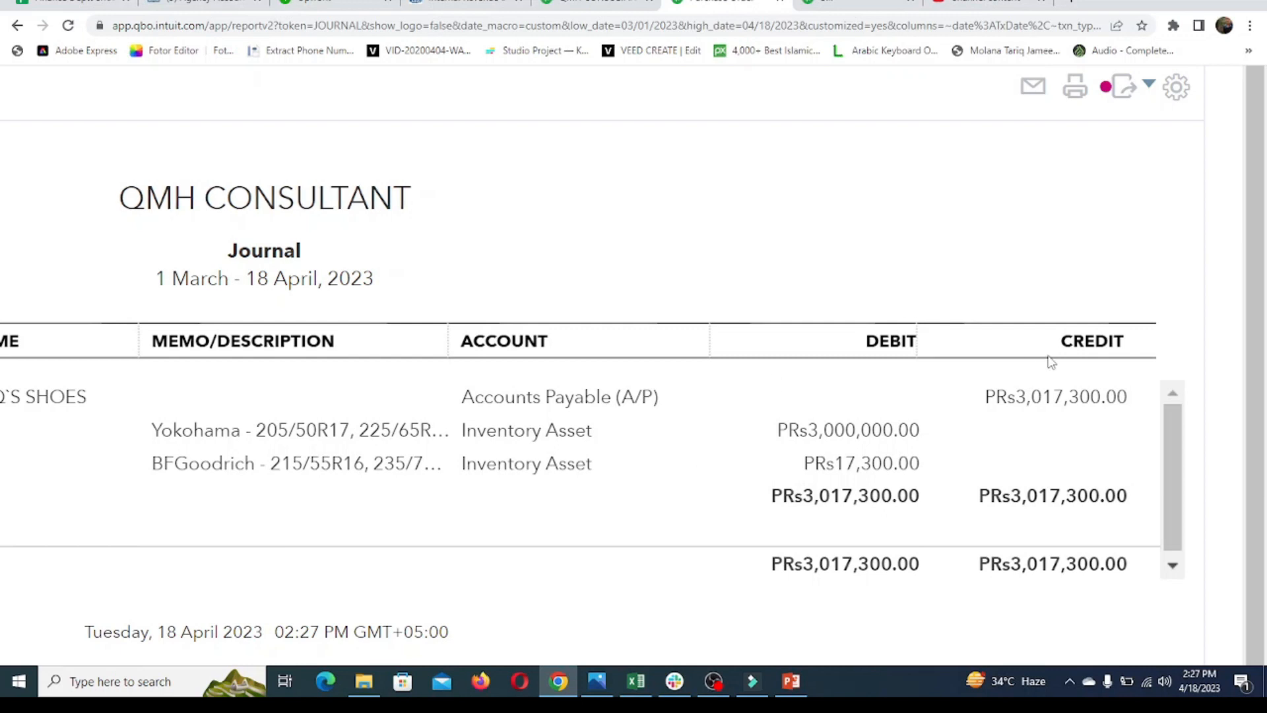
scroll(1052, 361, "down", 4)
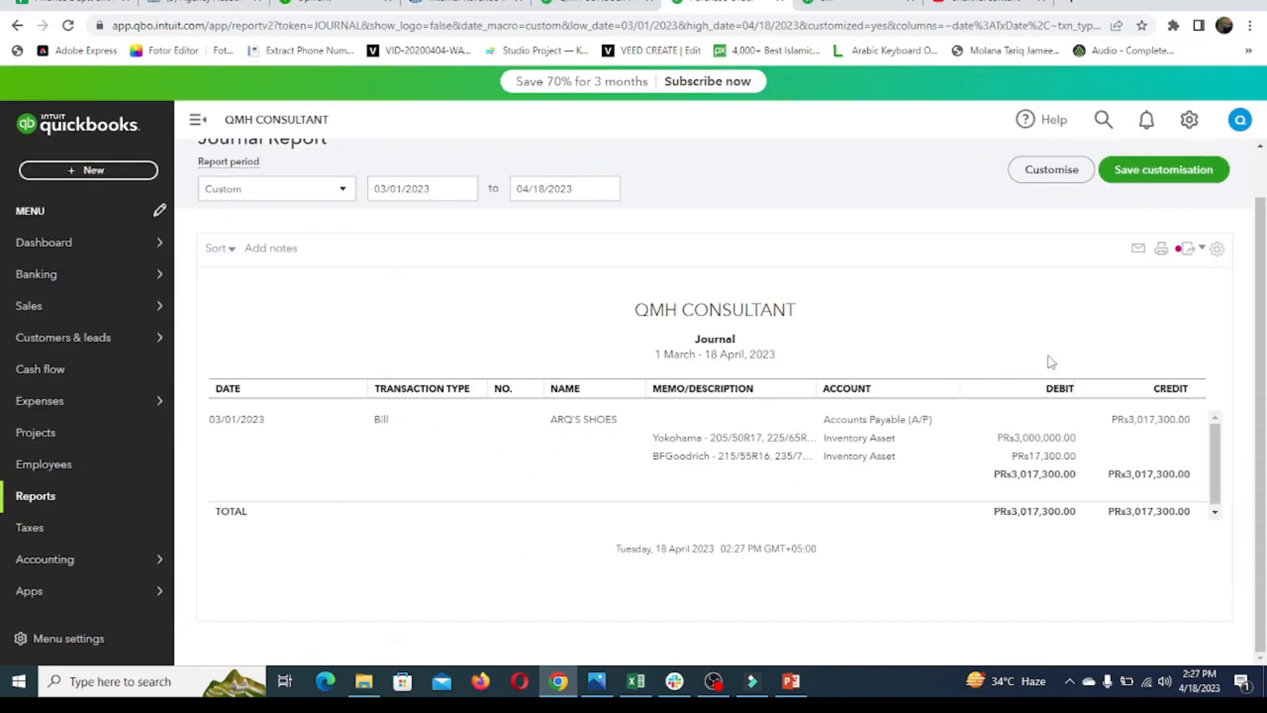
scroll(1051, 362, "up", 5)
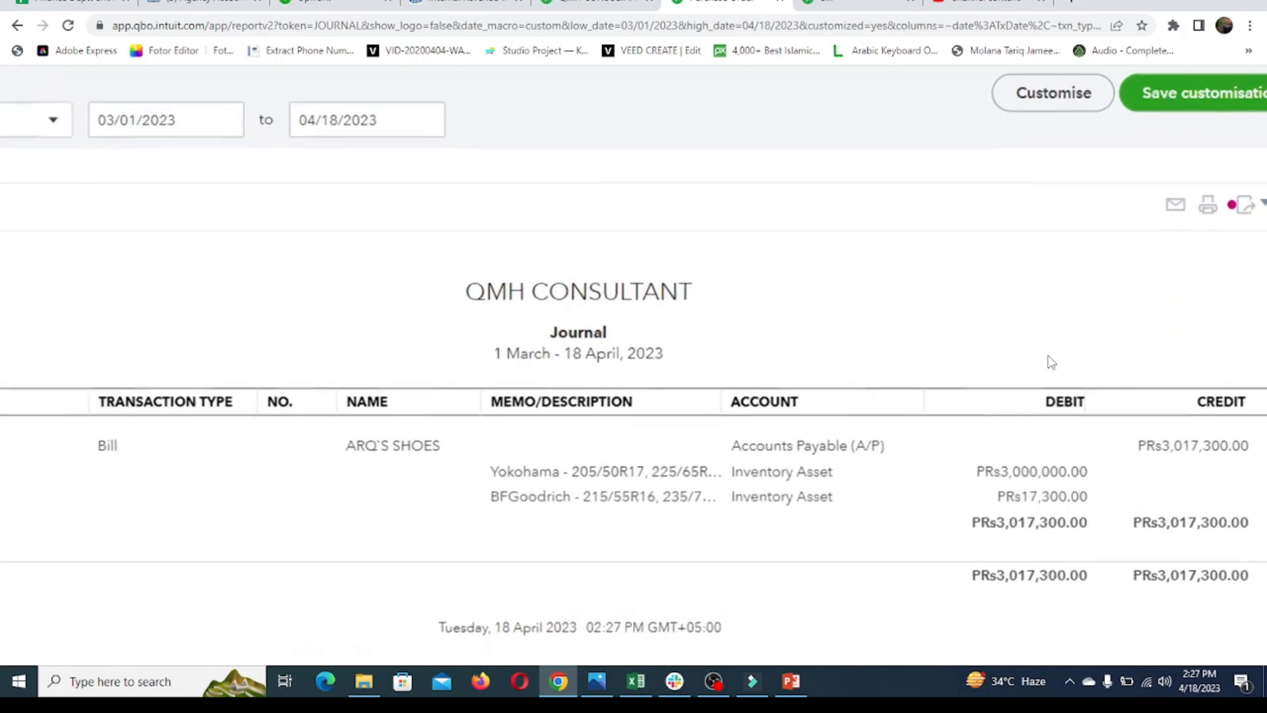
scroll(1051, 362, "right", 3)
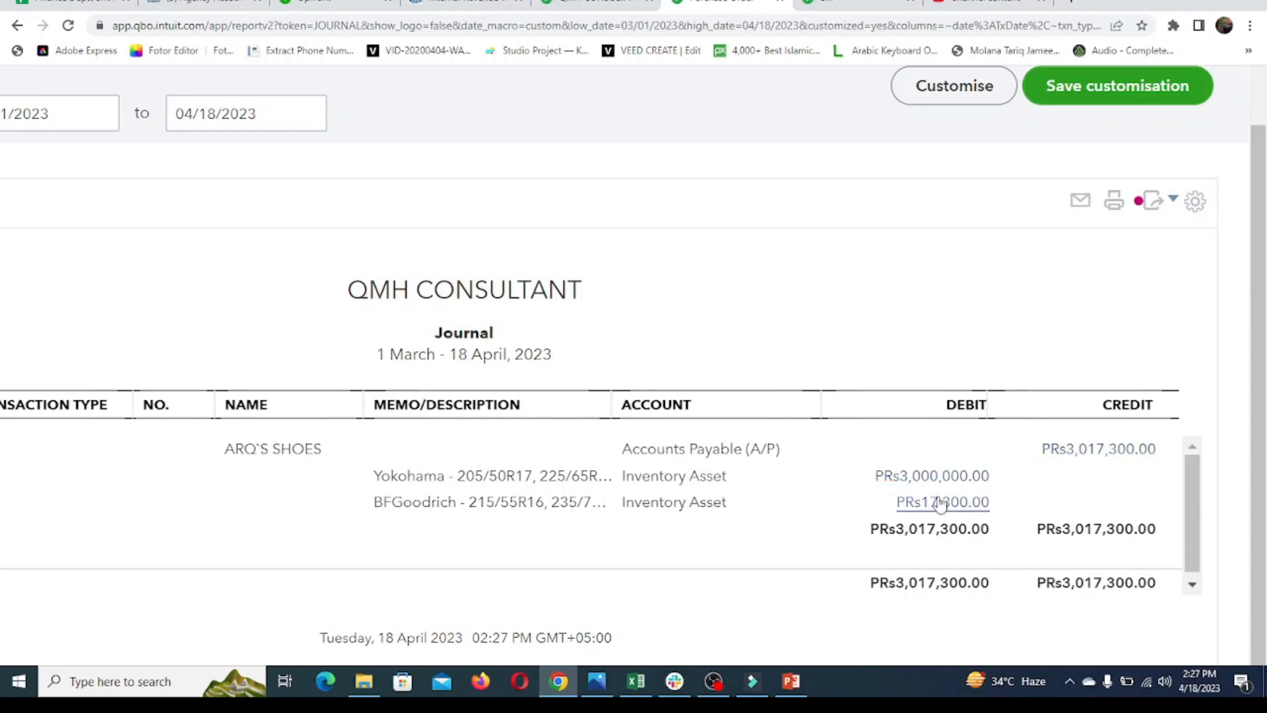
scroll(451, 511, "left", 2)
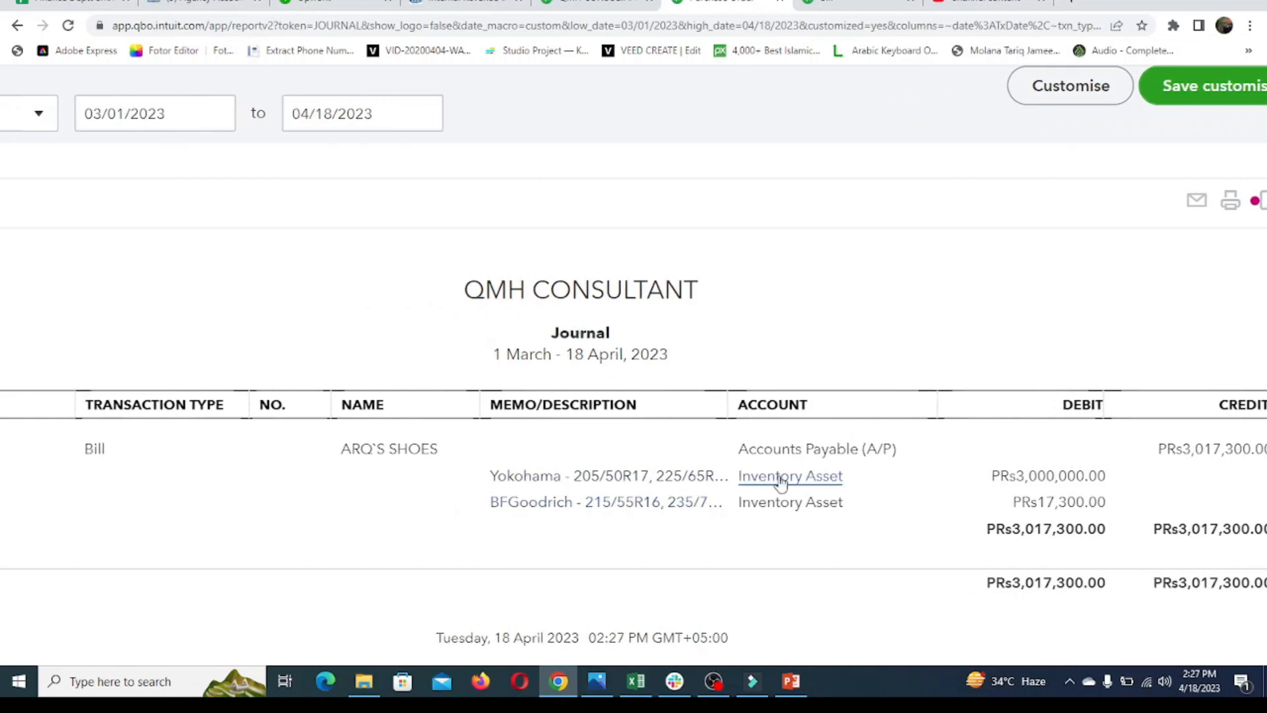
scroll(781, 483, "right", 2)
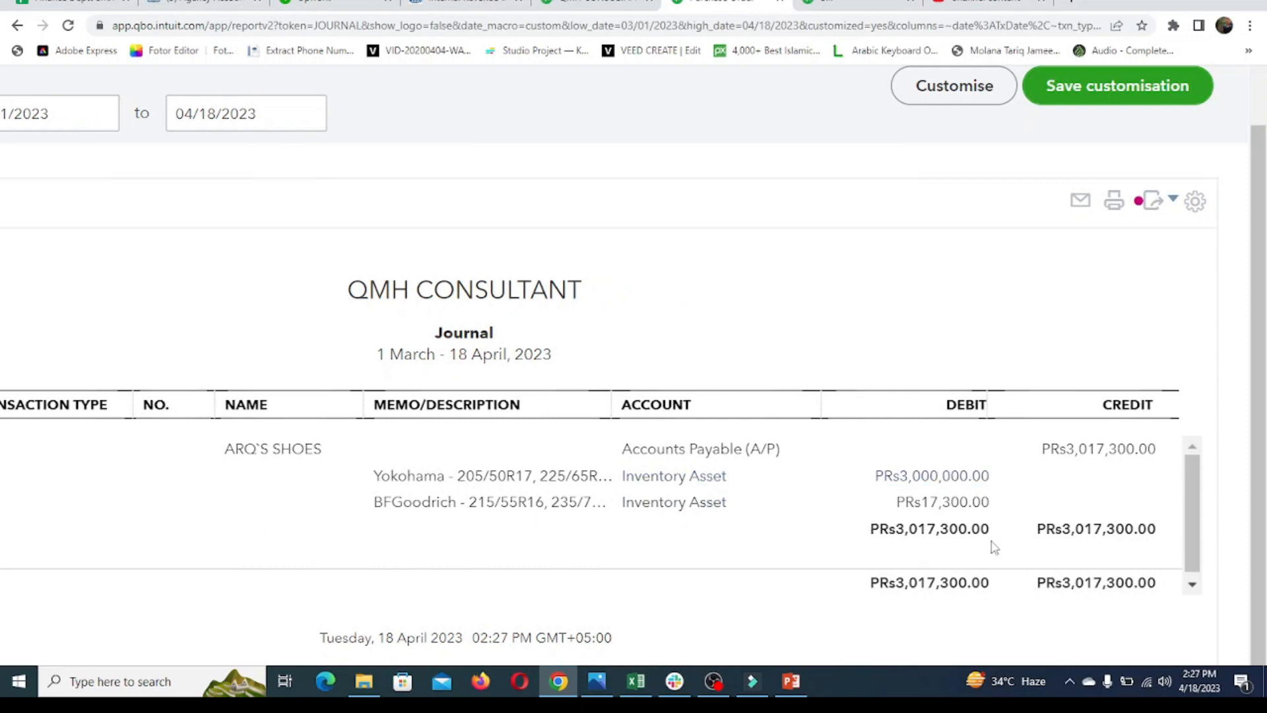
- Reload the Balance Sheet and compare its inventory asset and accounts payable figures with the Journal report
left_click(594, 4)
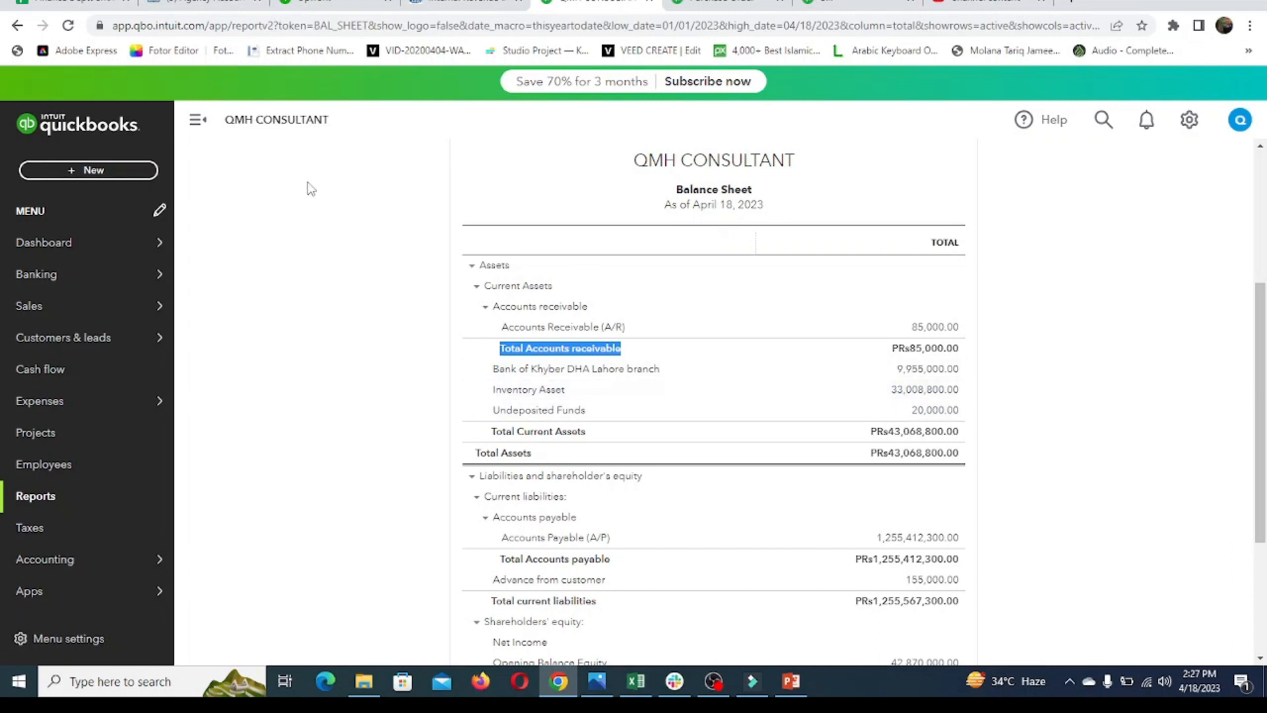
left_click(72, 29)
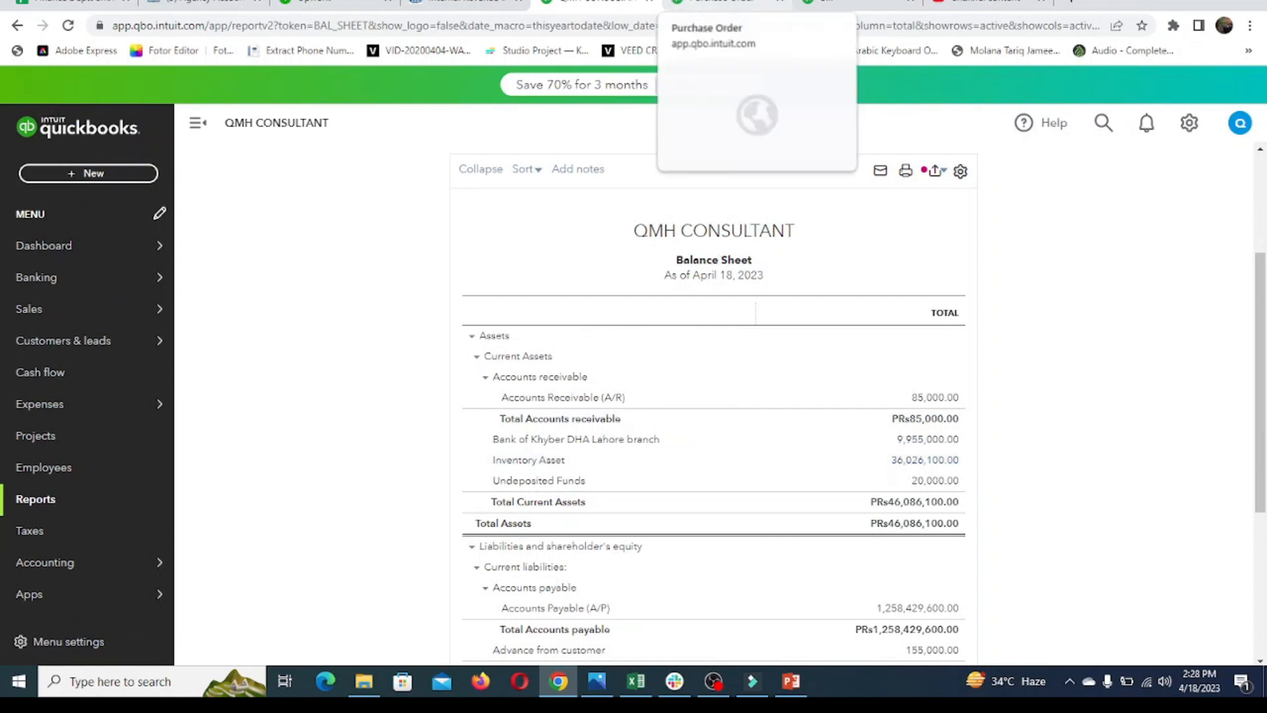
left_click(726, 3)
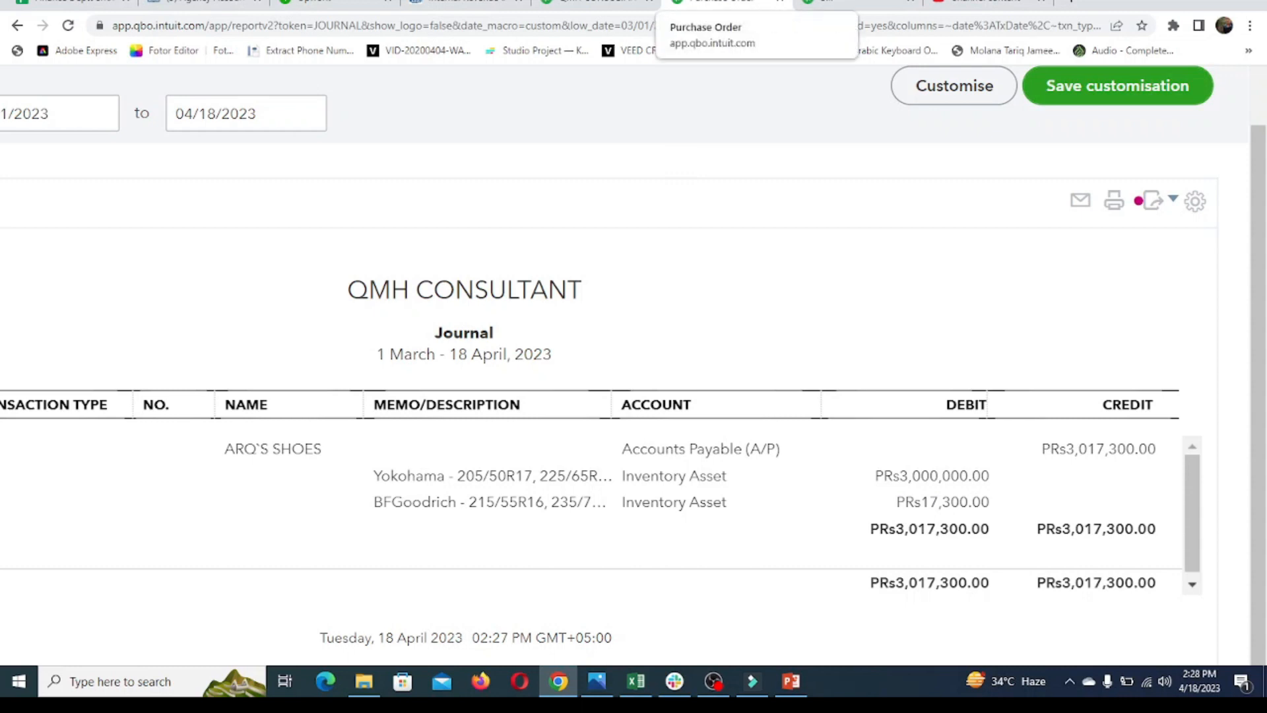
left_click(594, 3)
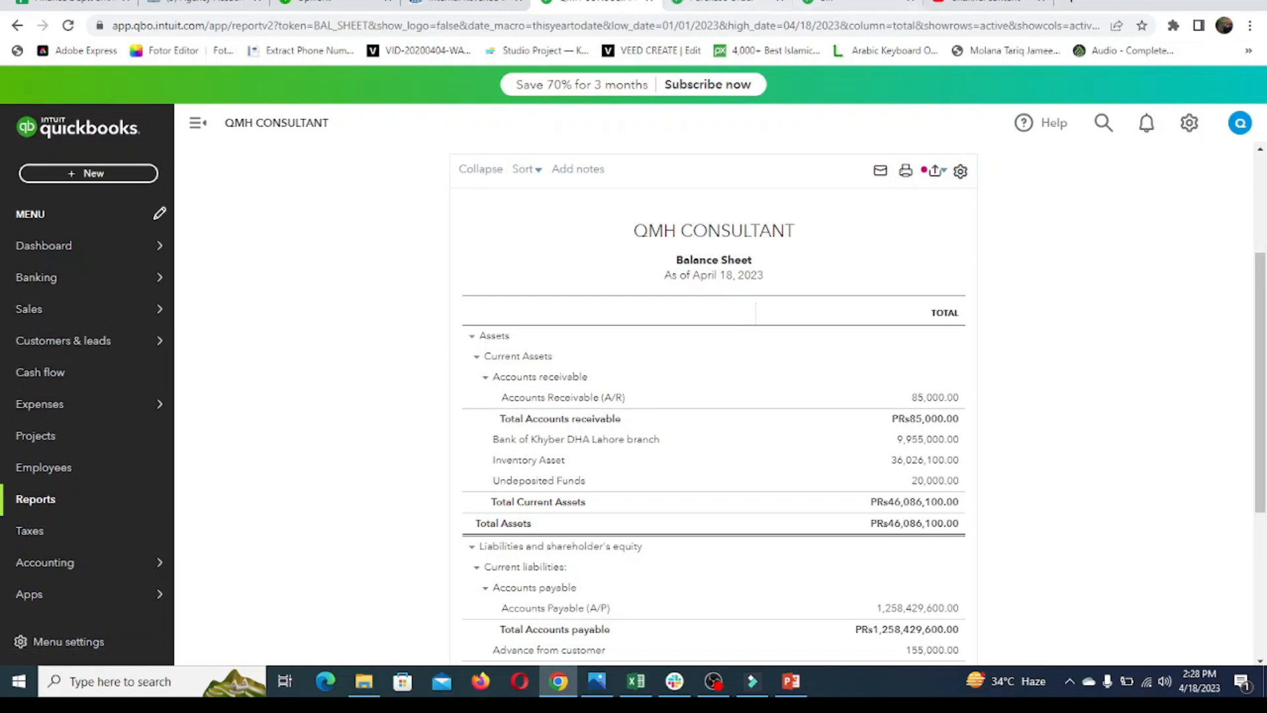
left_click(726, 3)
left_click(594, 3)
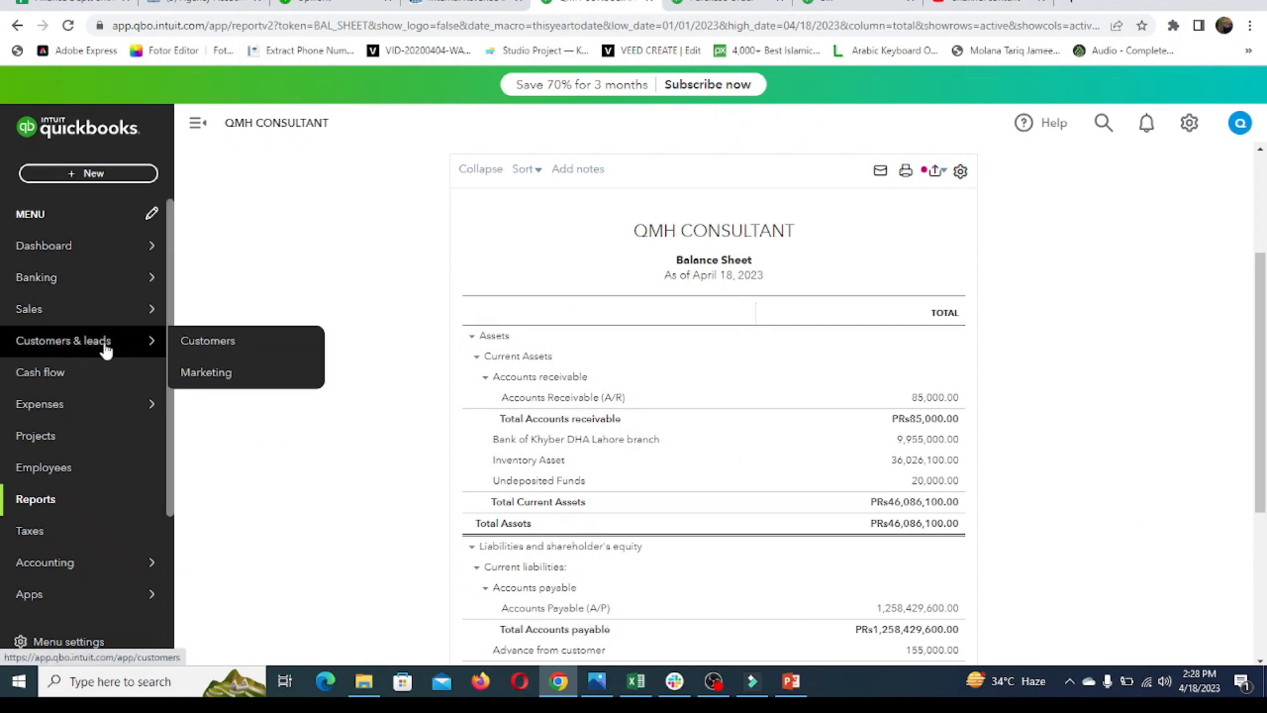
- Open the Suppliers list in the Expenses section, switching to the expenses view and back to load it
mouse_move(132, 404)
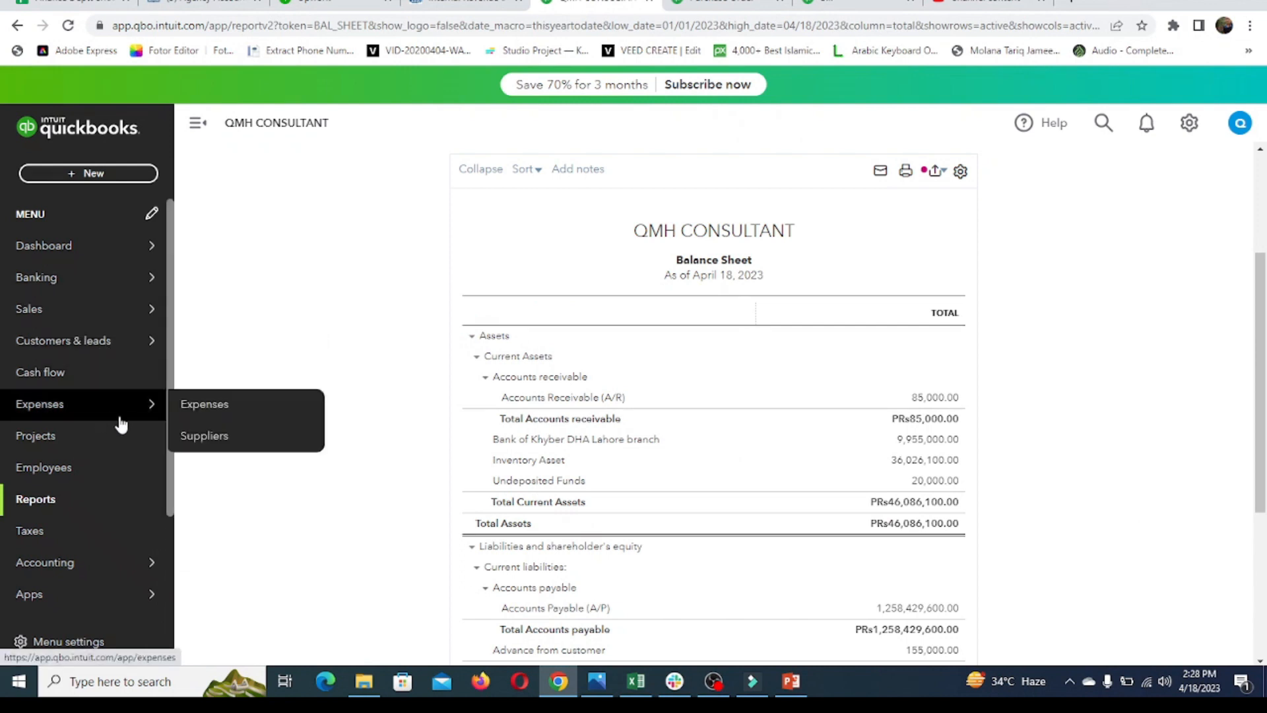
left_click(223, 442)
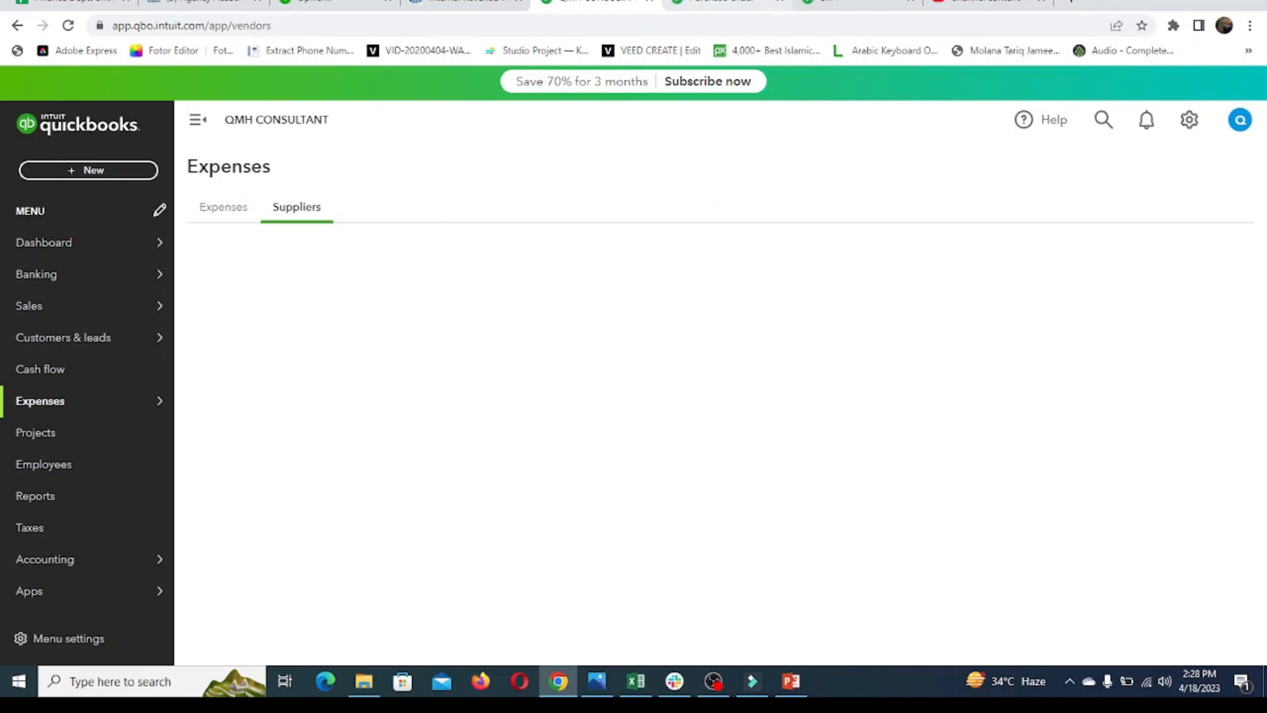
left_click(726, 2)
left_click(842, 2)
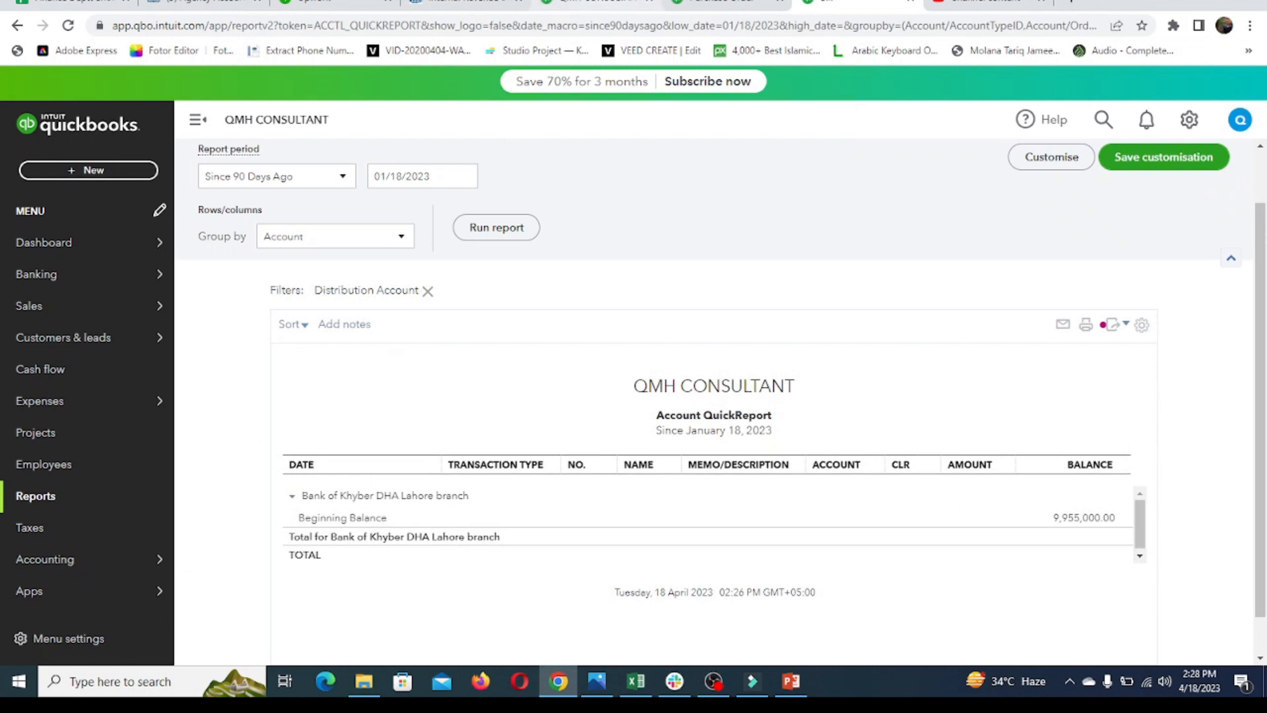
left_click(597, 2)
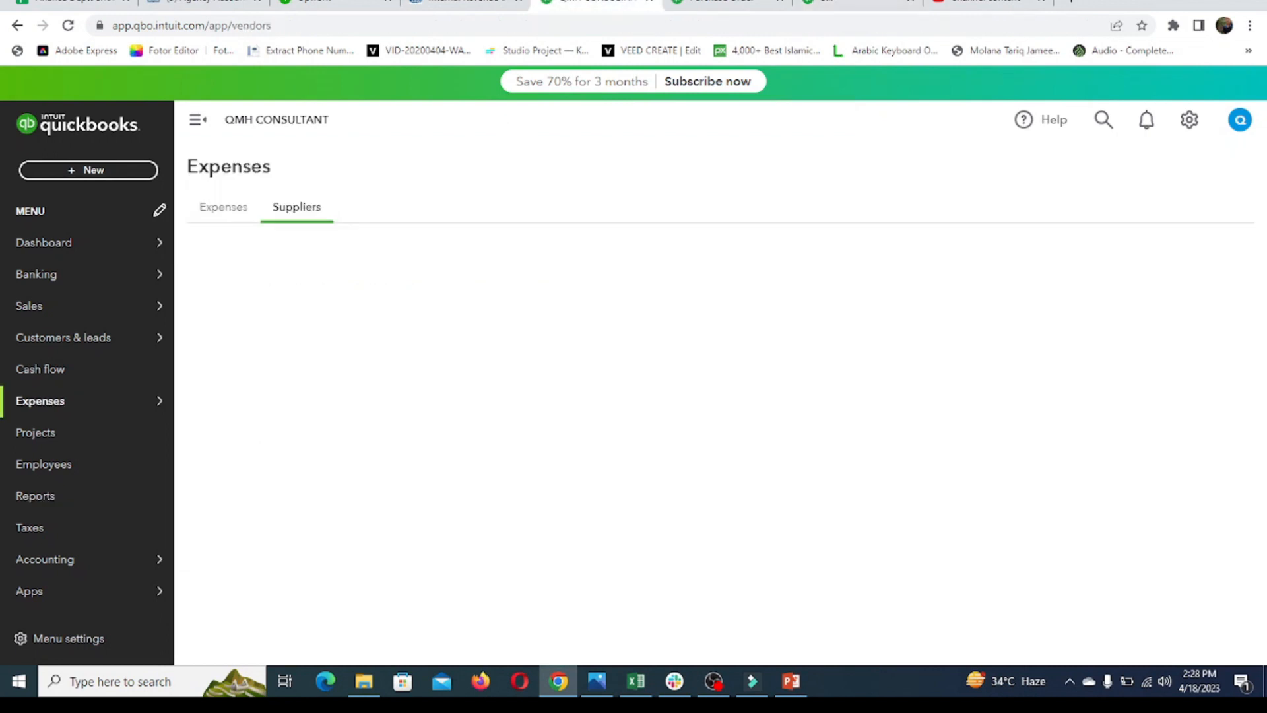
left_click(230, 211)
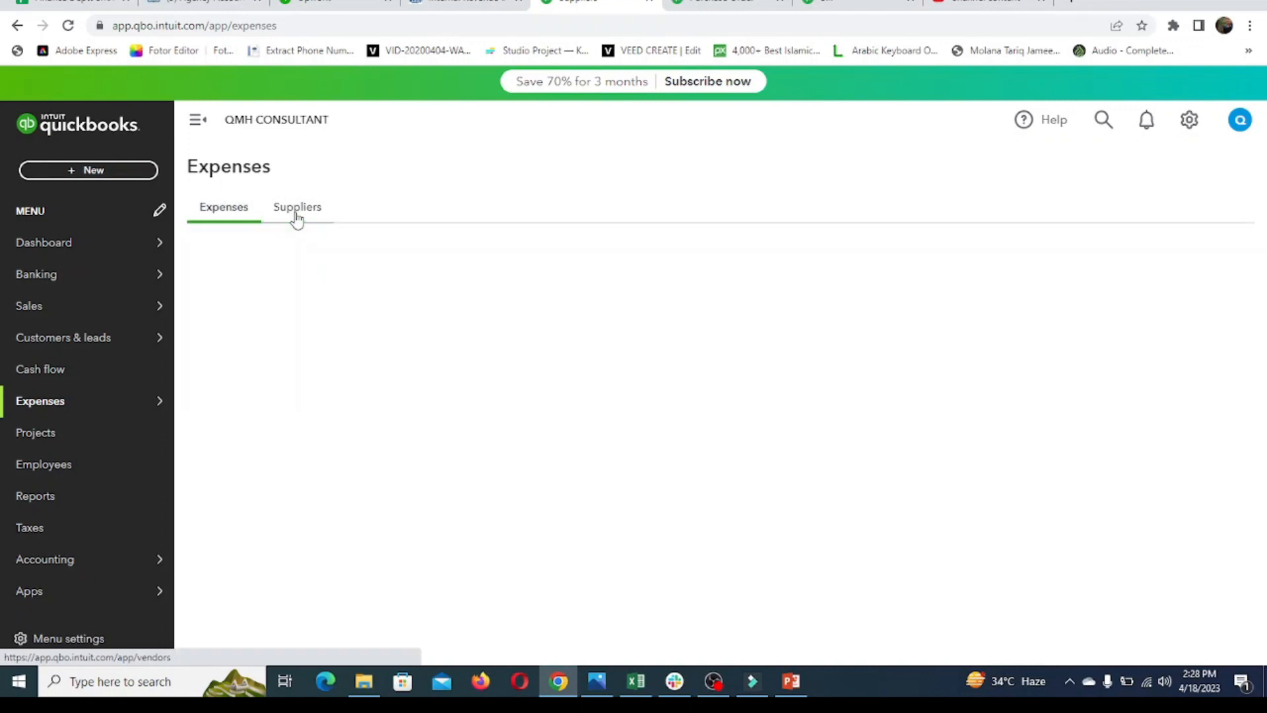
left_click(296, 207)
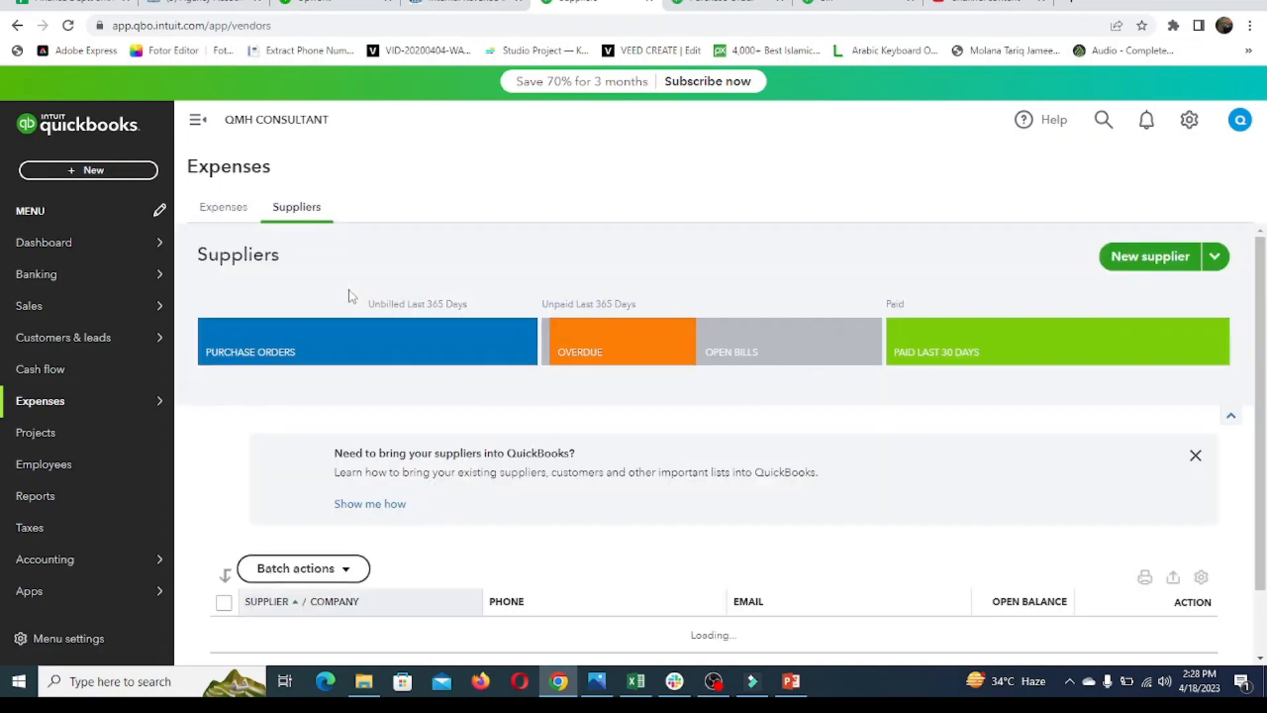
right_click(351, 294)
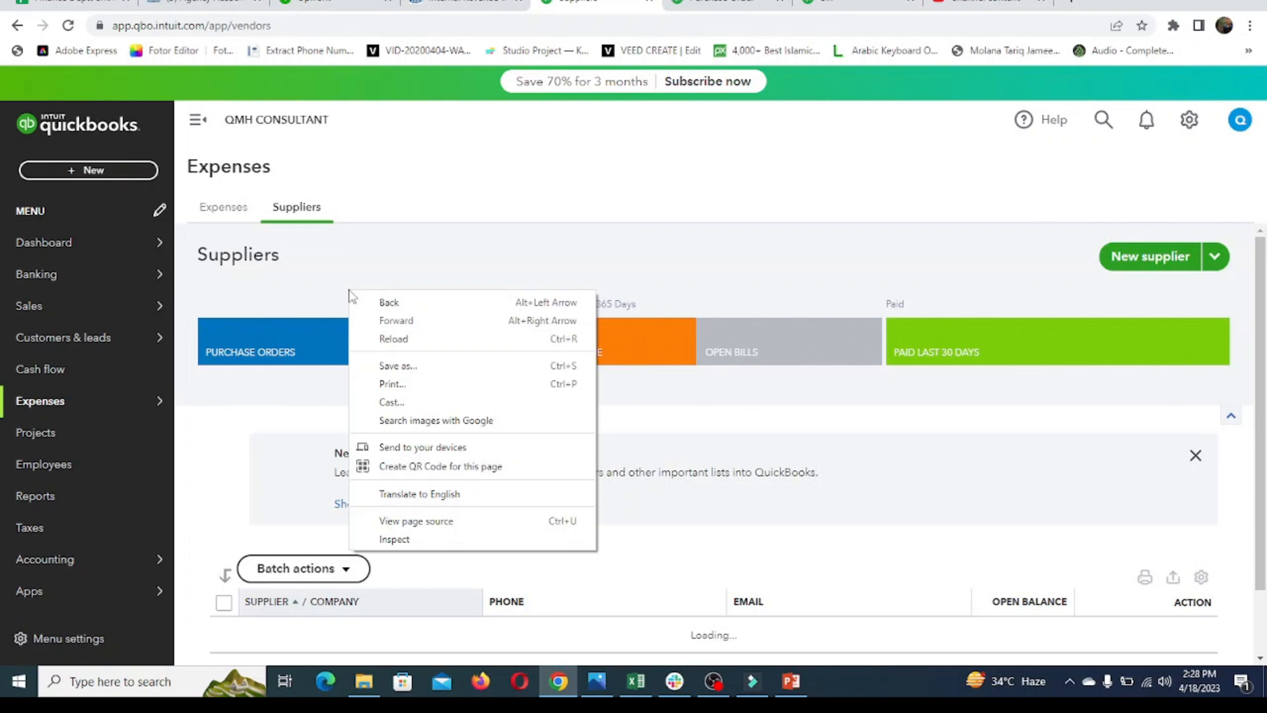
left_click(484, 179)
- Examine the purchase order, overdue, open bills and paid summaries above the supplier list
scroll(522, 329, "down", 3)
scroll(522, 328, "up", 3)
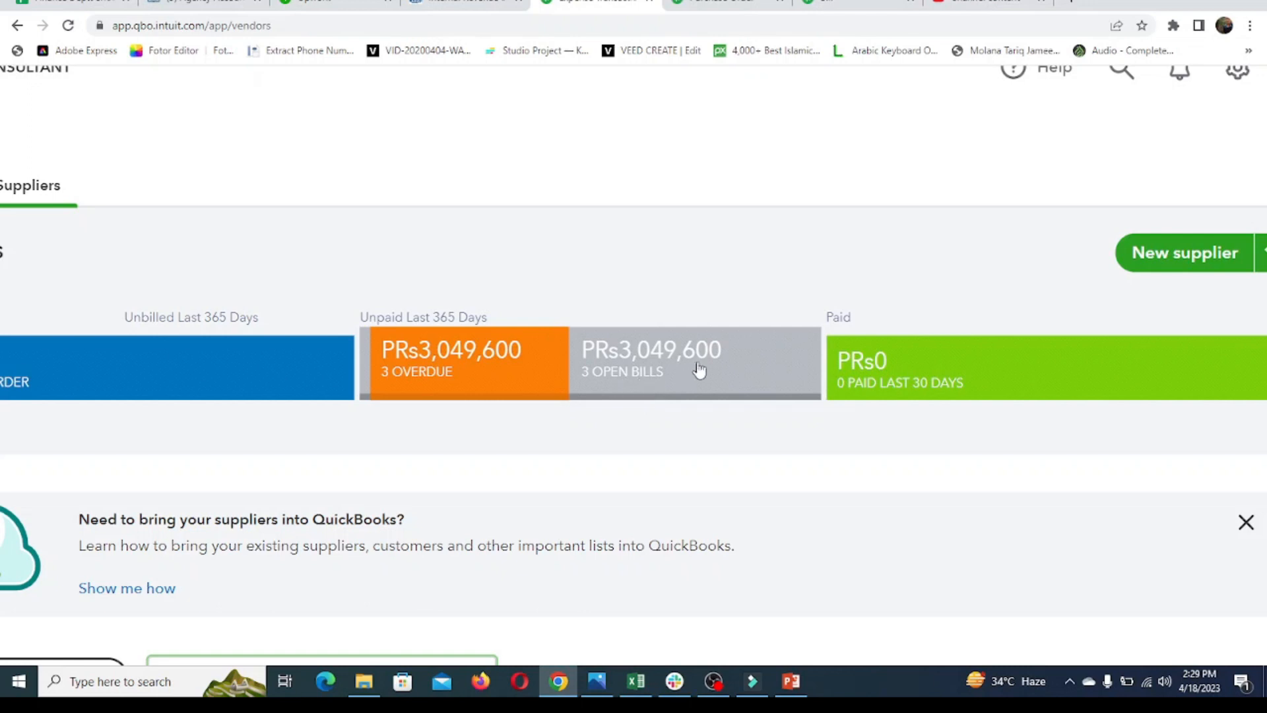
scroll(701, 371, "right", 1)
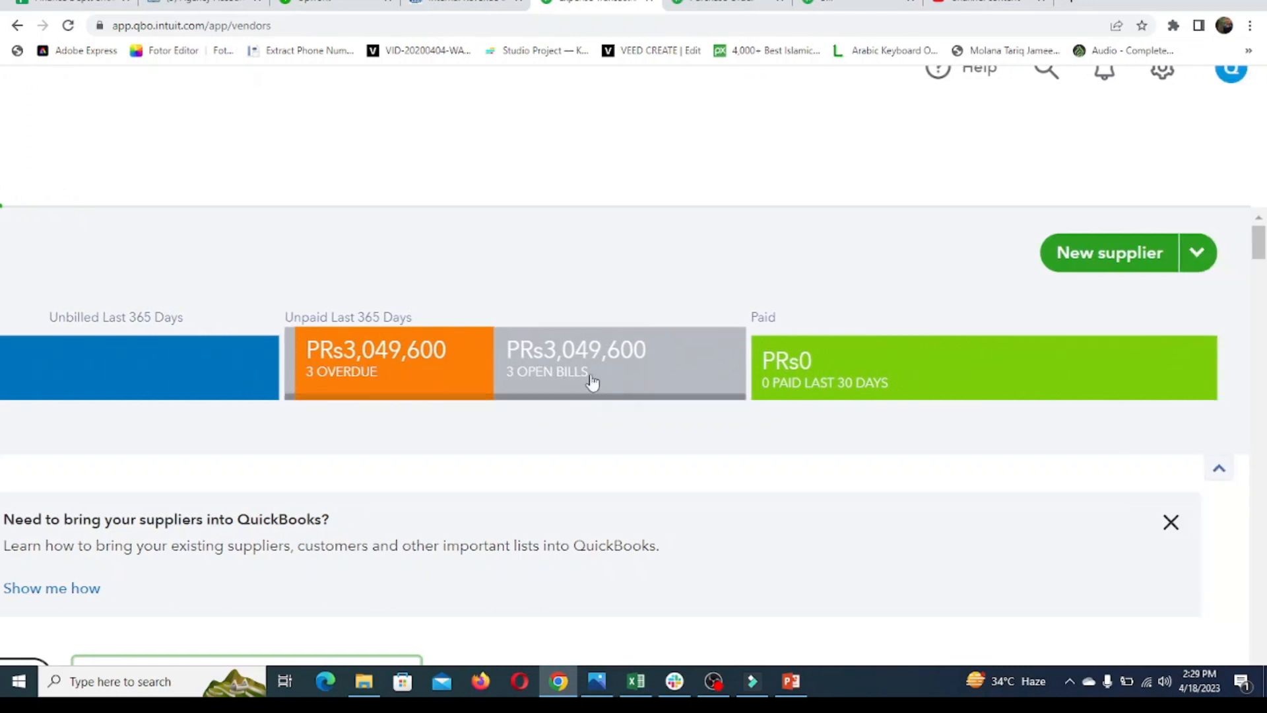
scroll(797, 279, "down", 5)
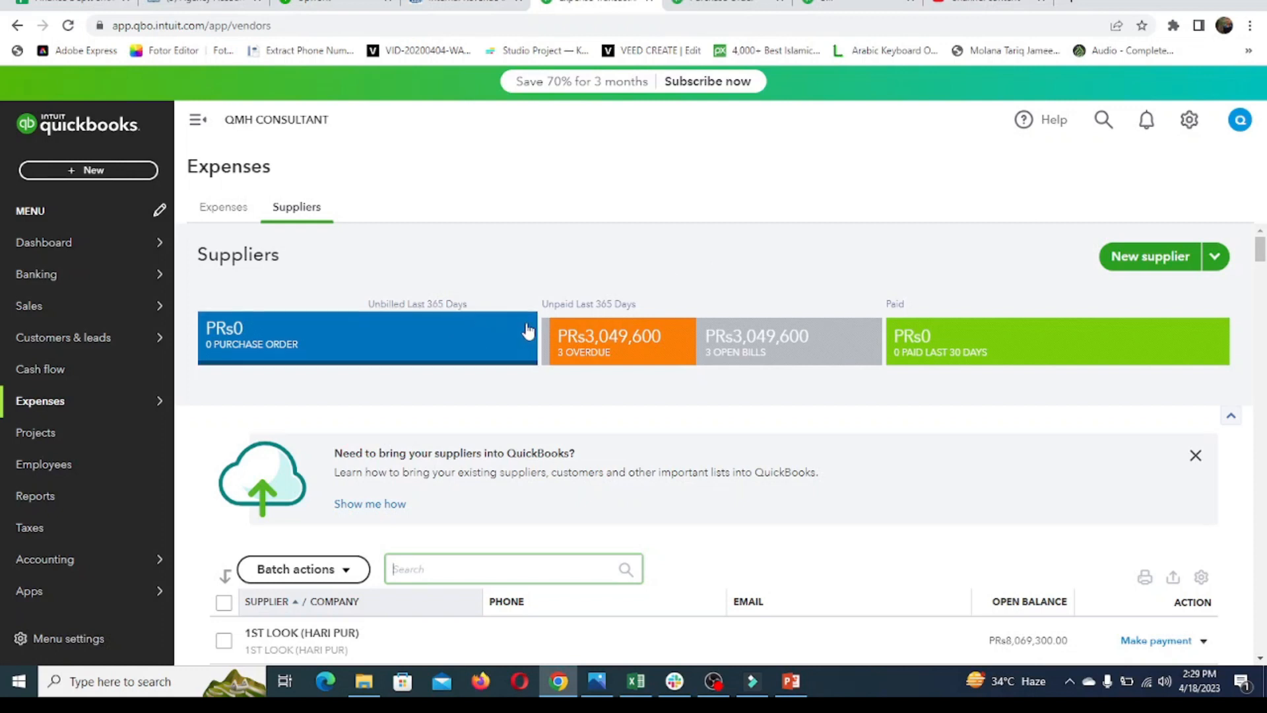
- Search the supplier list for ARQ and open the ARQ'S SHOES record to review its transaction list
scroll(660, 346, "down", 1)
scroll(664, 357, "down", 5)
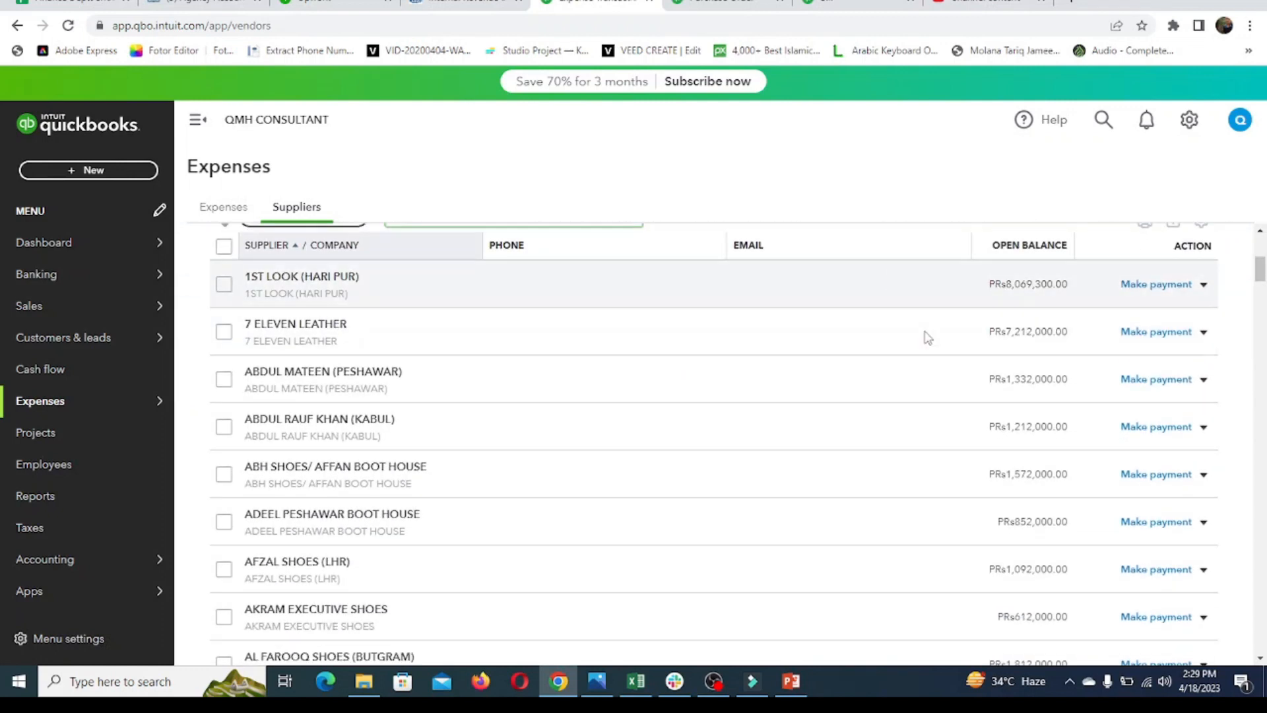
scroll(726, 374, "up", 2)
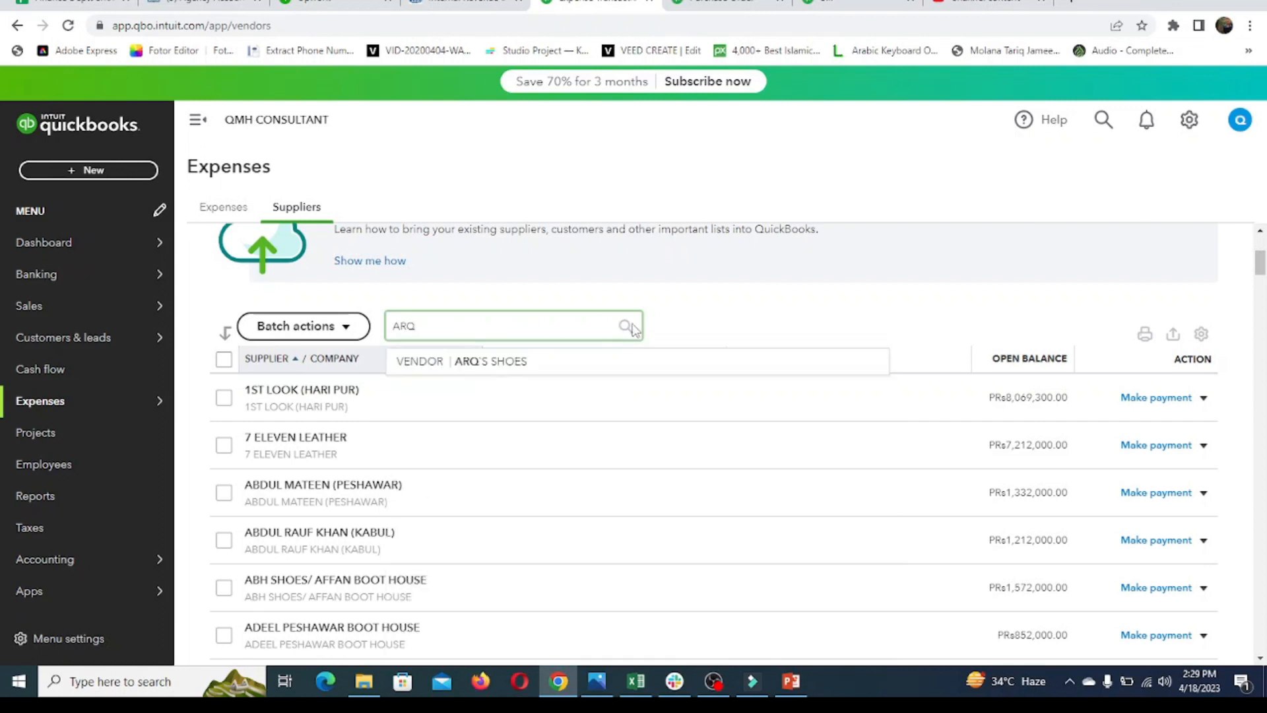
left_click(512, 361)
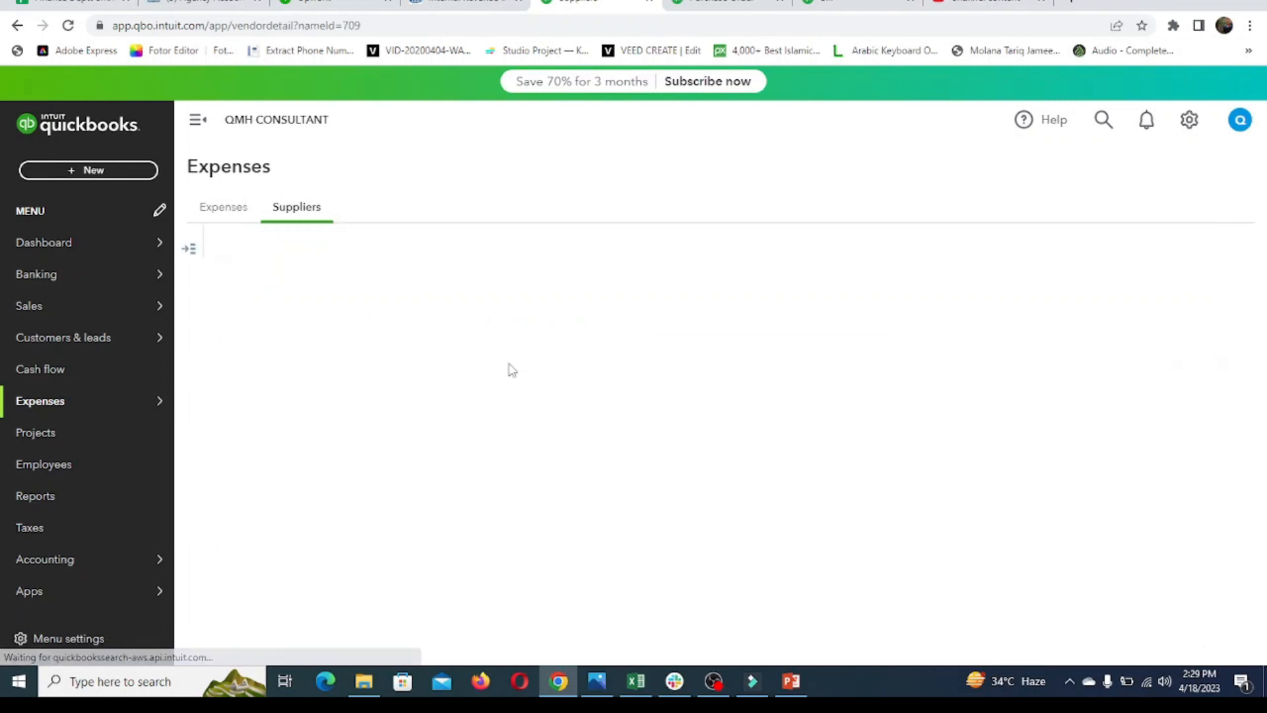
scroll(858, 442, "down", 2)
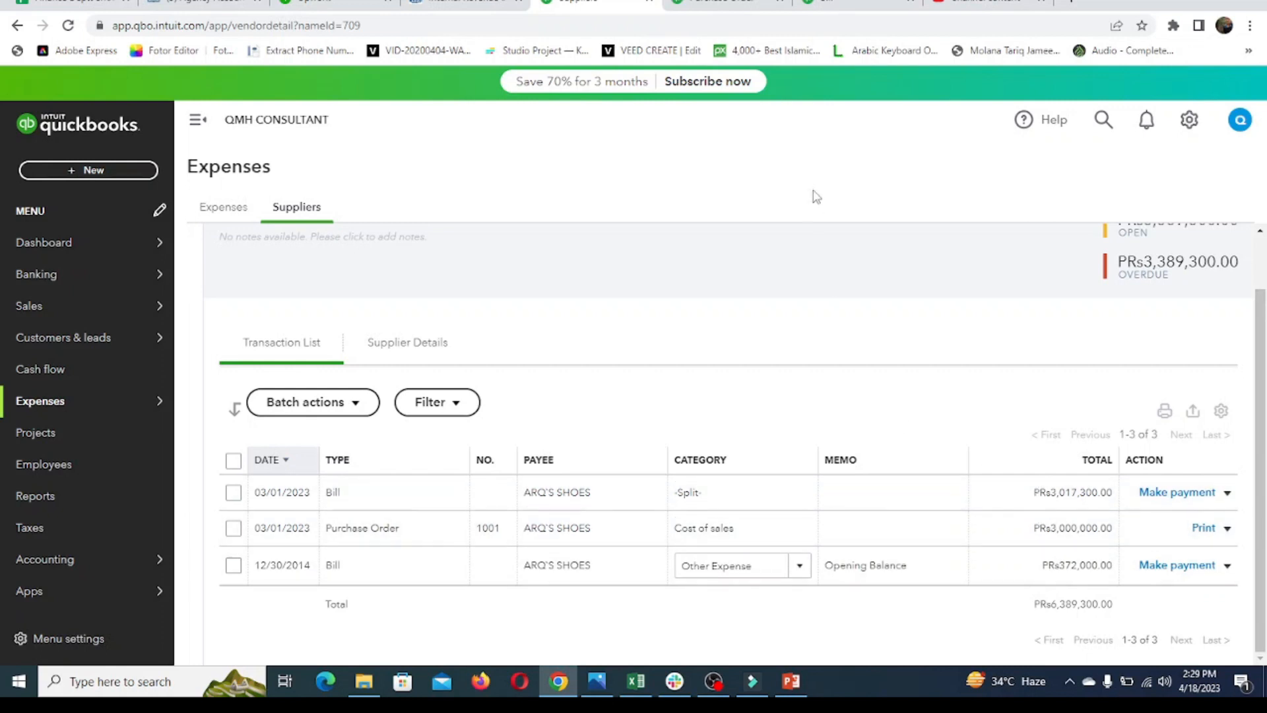
- Compare the ARQ'S SHOES supplier transactions with the bill entry in the Journal report
left_click(854, 1)
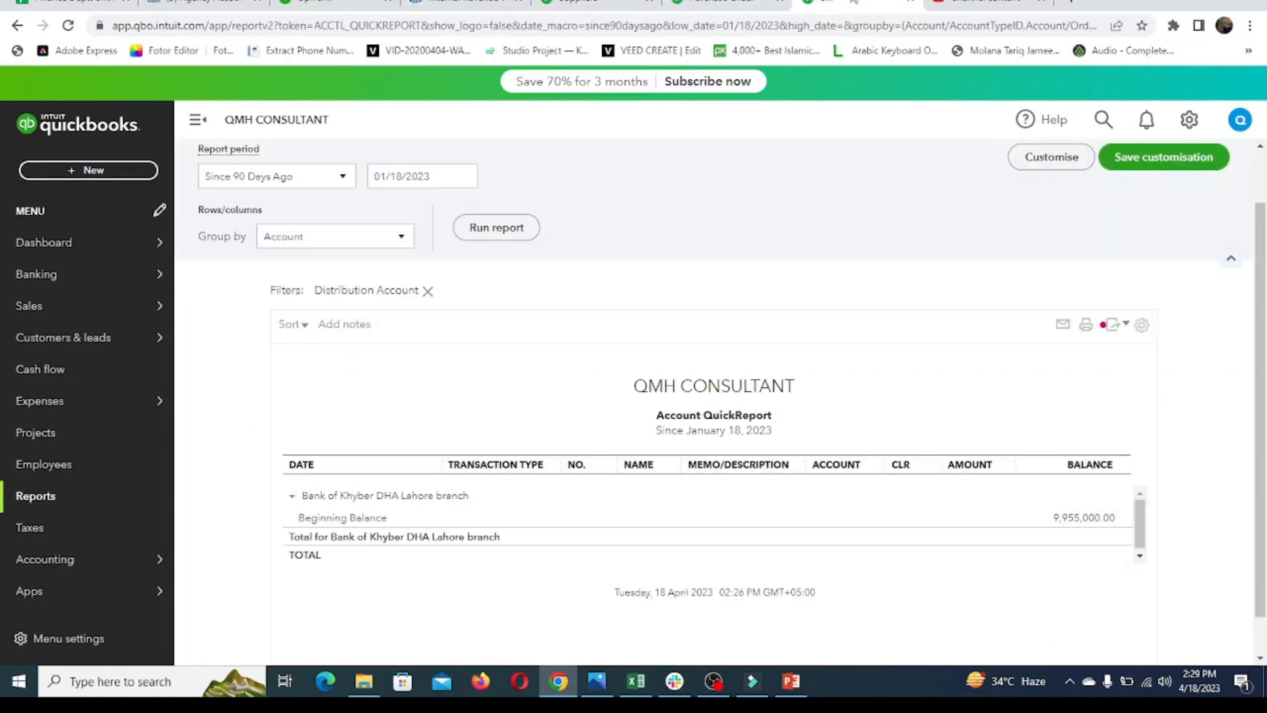
left_click(611, 1)
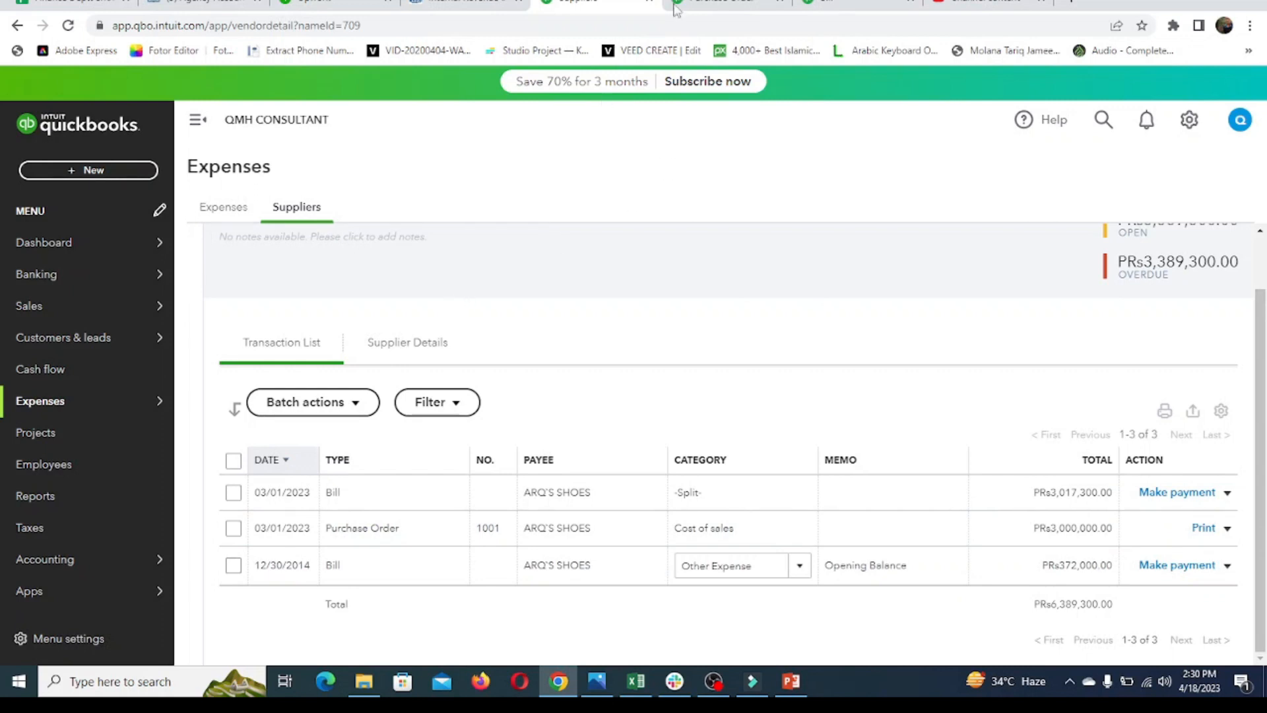
left_click(716, 4)
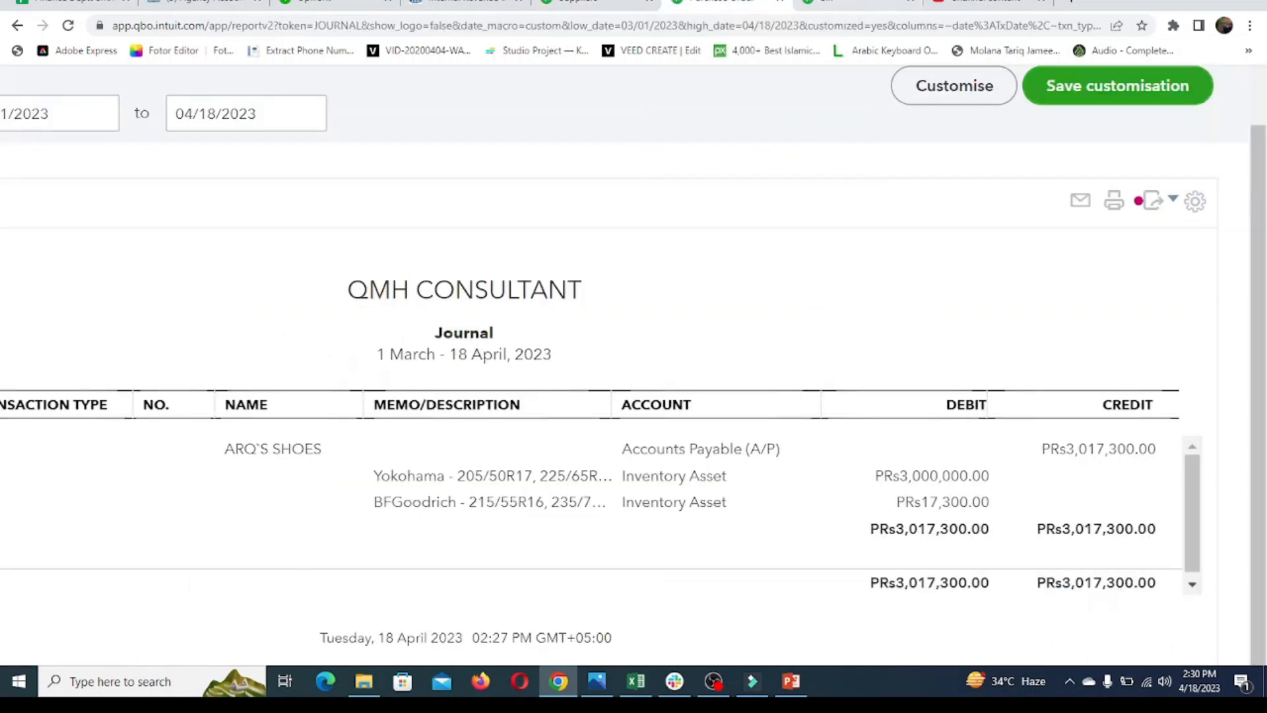
- Open Pay Bills in the Account QuickReport browser tab and select the ARQ'S SHOES bill for full payment of 3,017,300.00
left_click(833, 2)
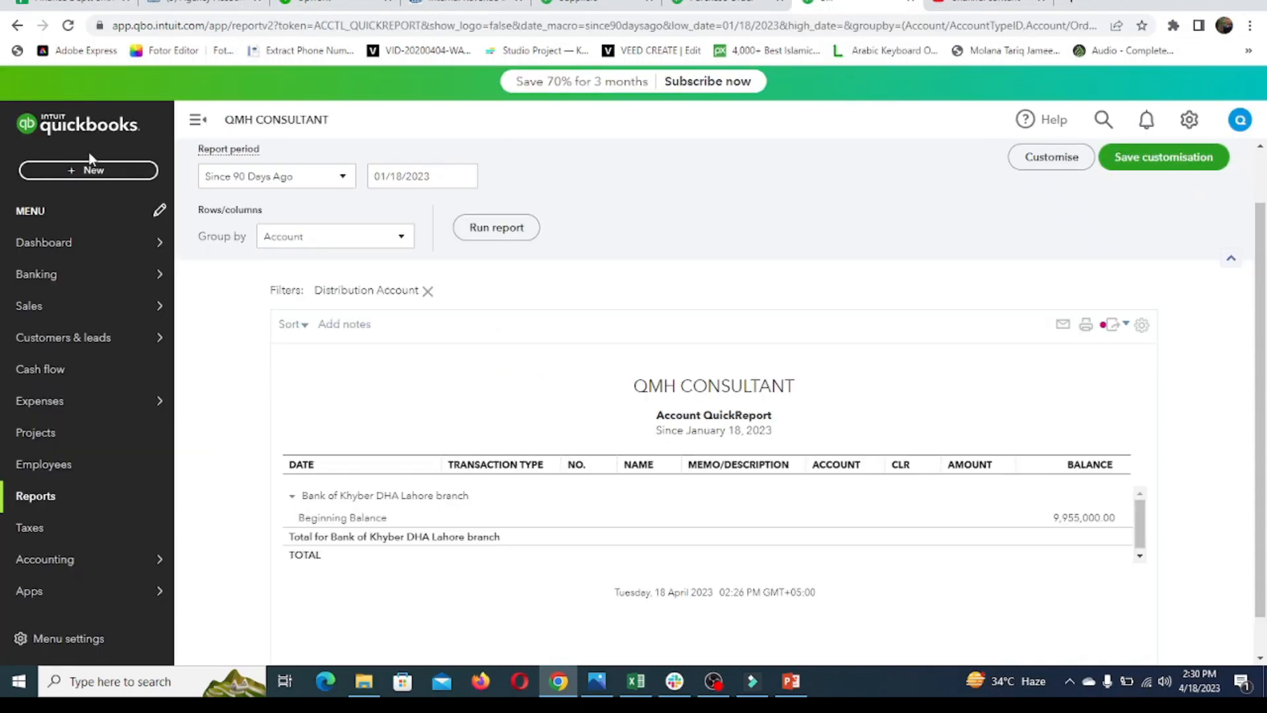
left_click(94, 171)
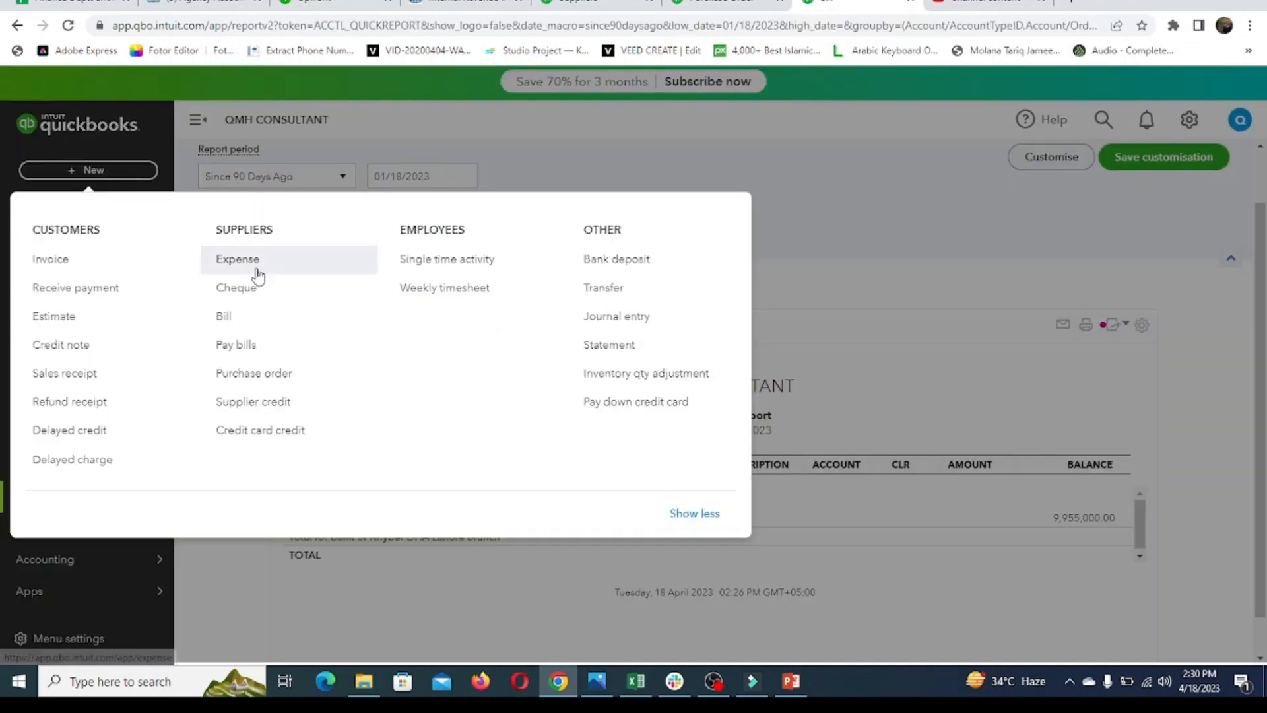
left_click(251, 356)
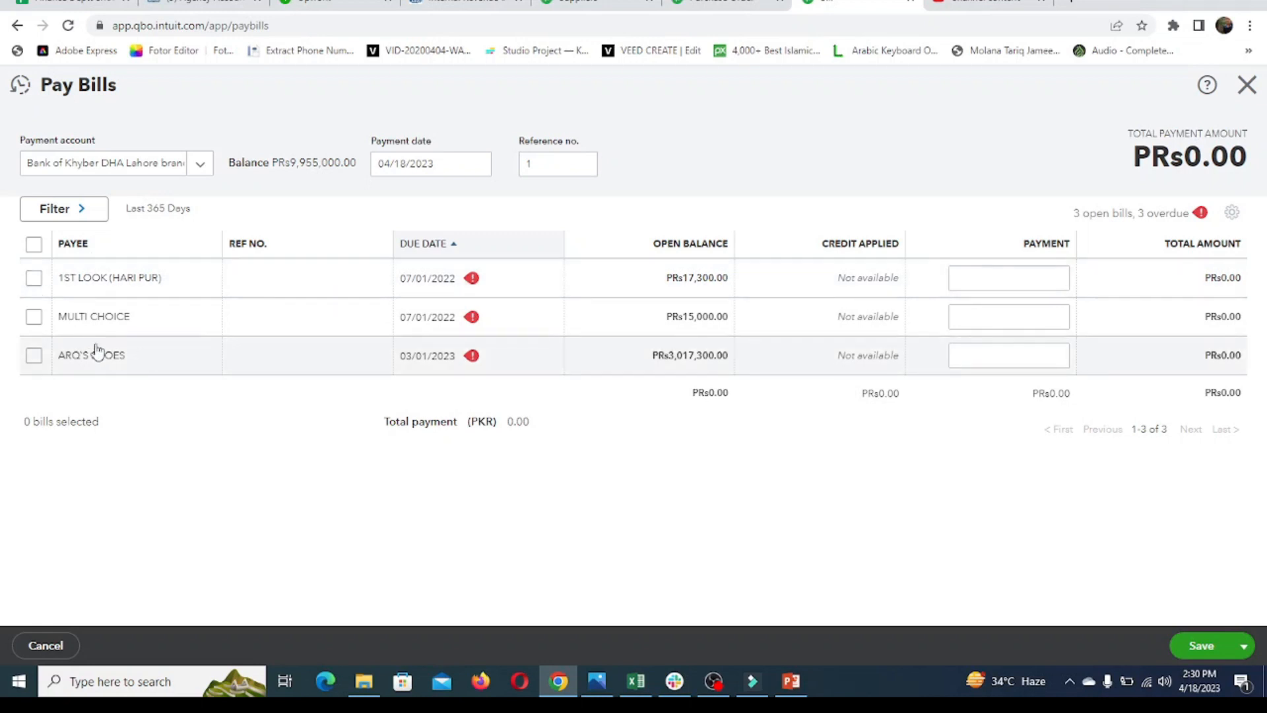
left_click(34, 357)
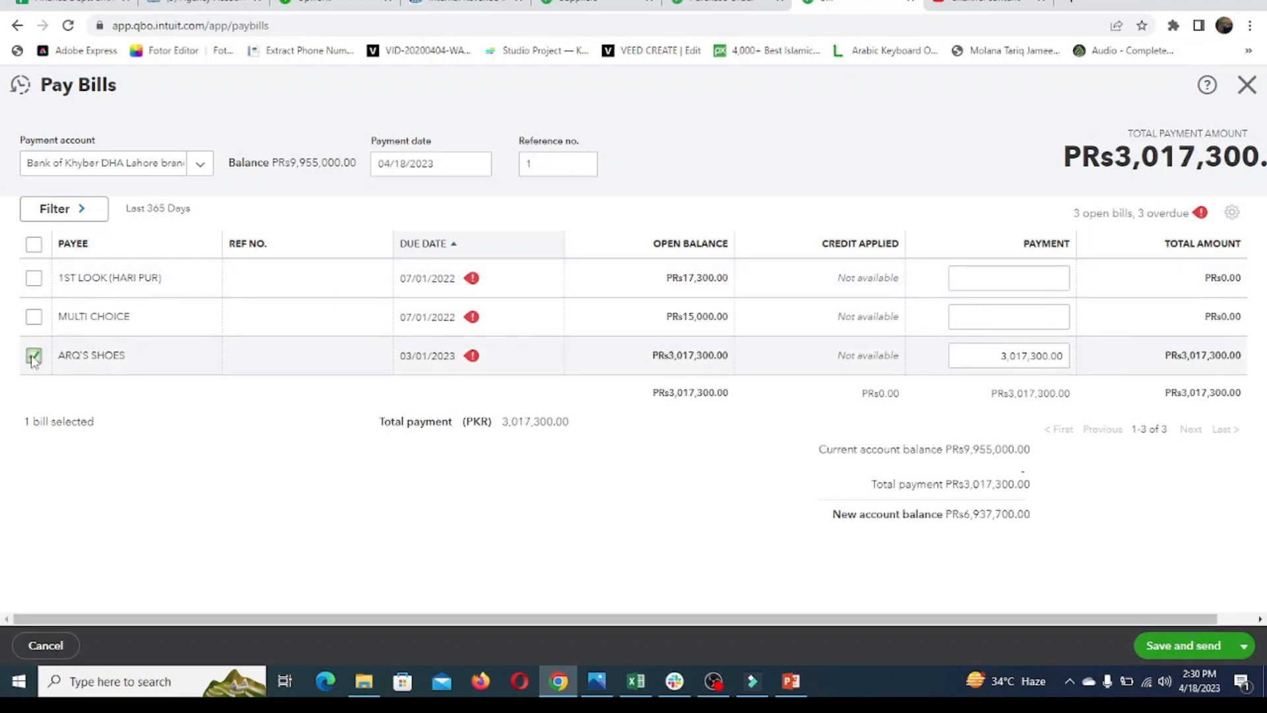
left_click(1019, 356)
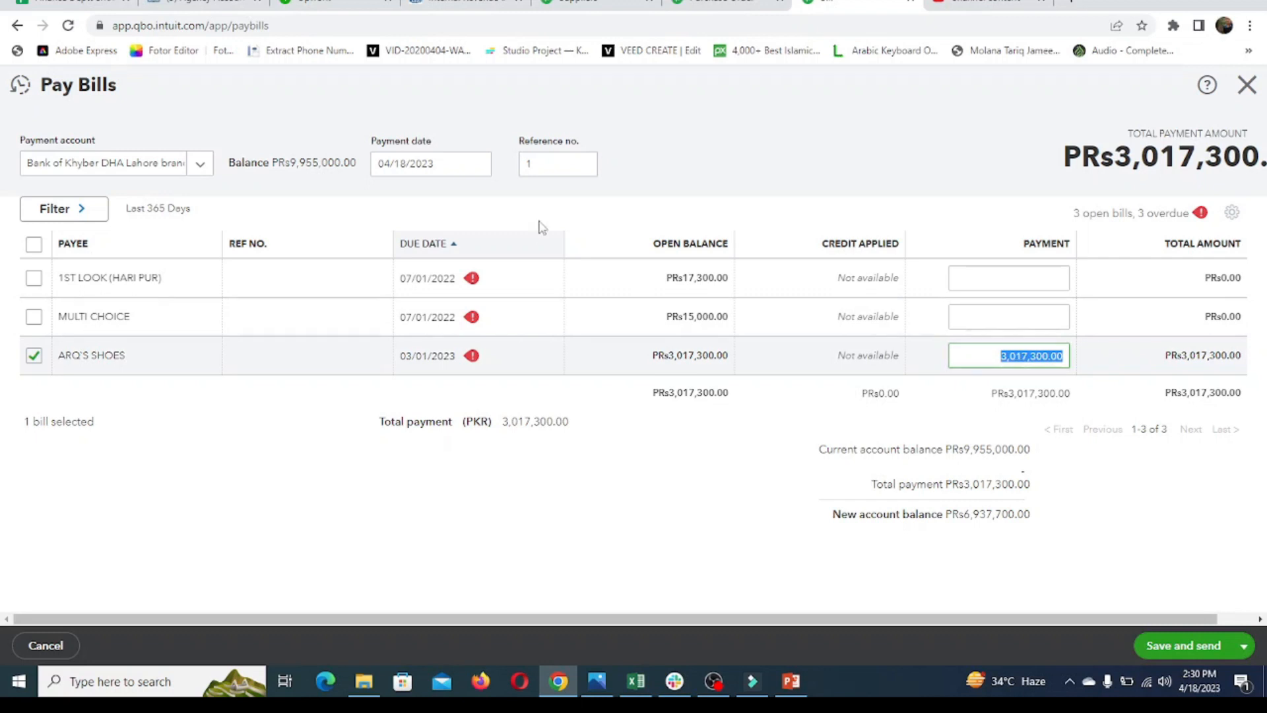
- Set the bill payment date to 04/01/2023, then save and send the payment
left_click(478, 165)
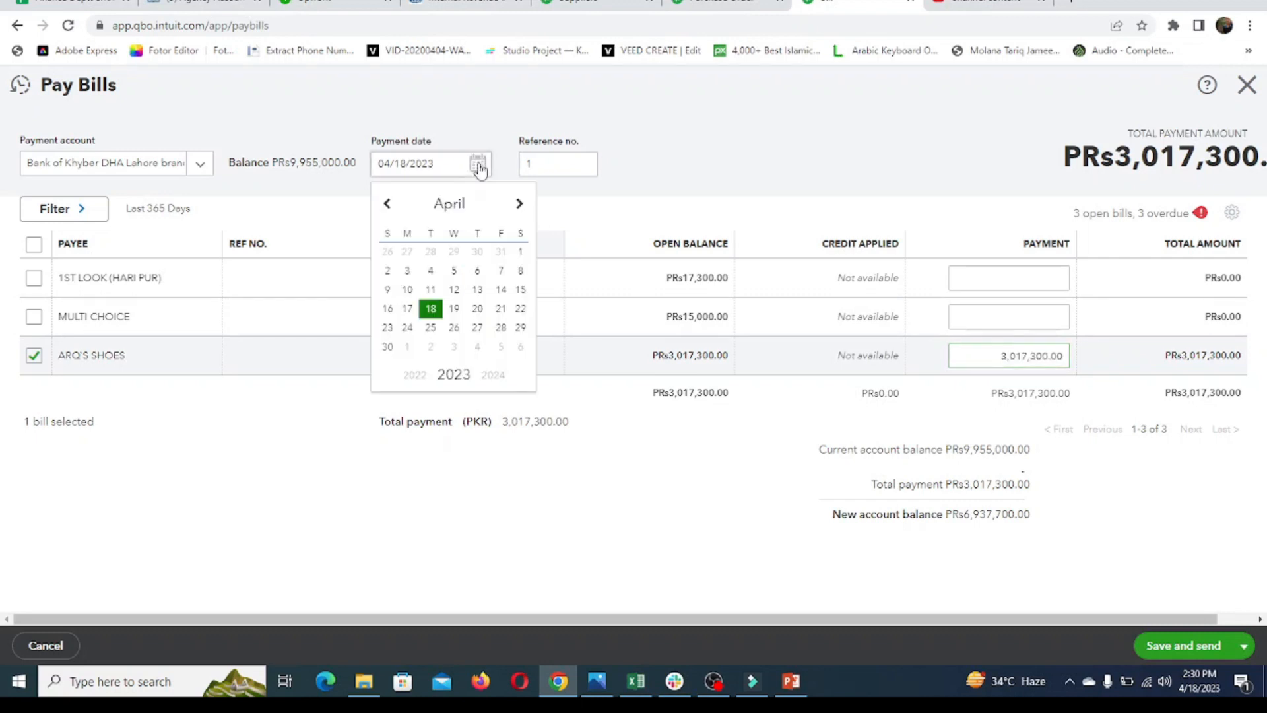
left_click(523, 255)
left_click(556, 167)
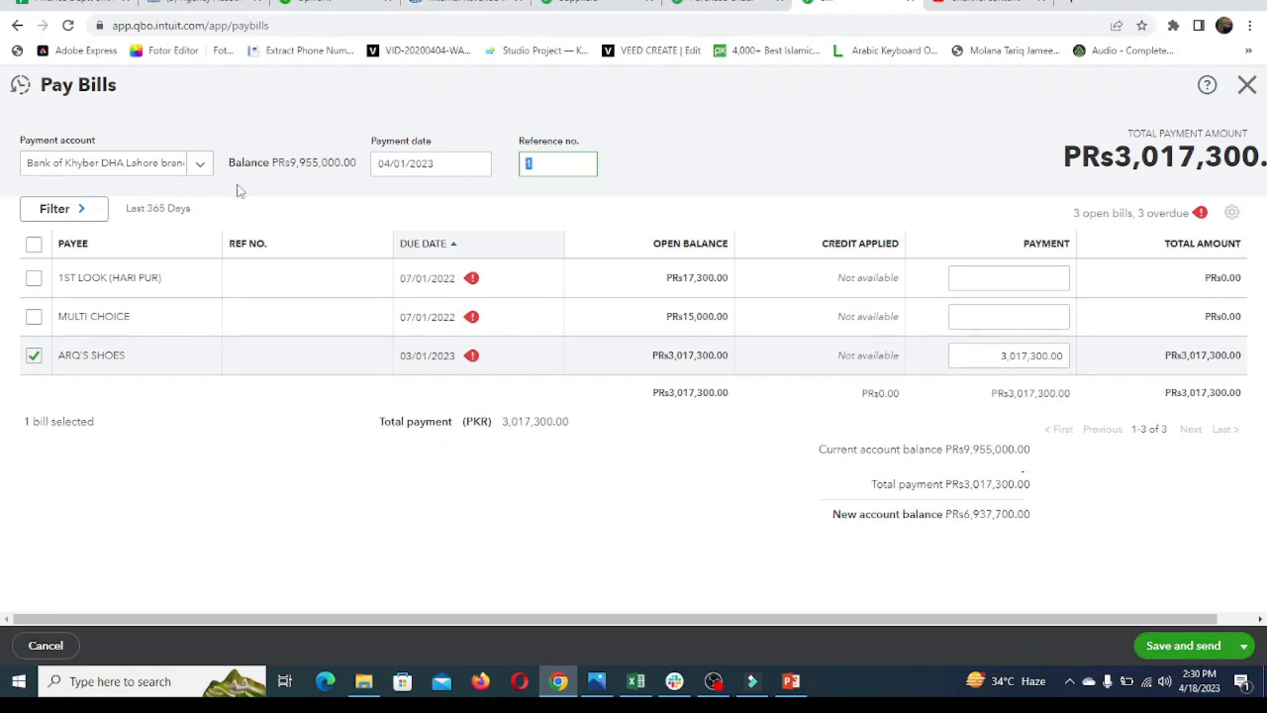
left_click(1196, 655)
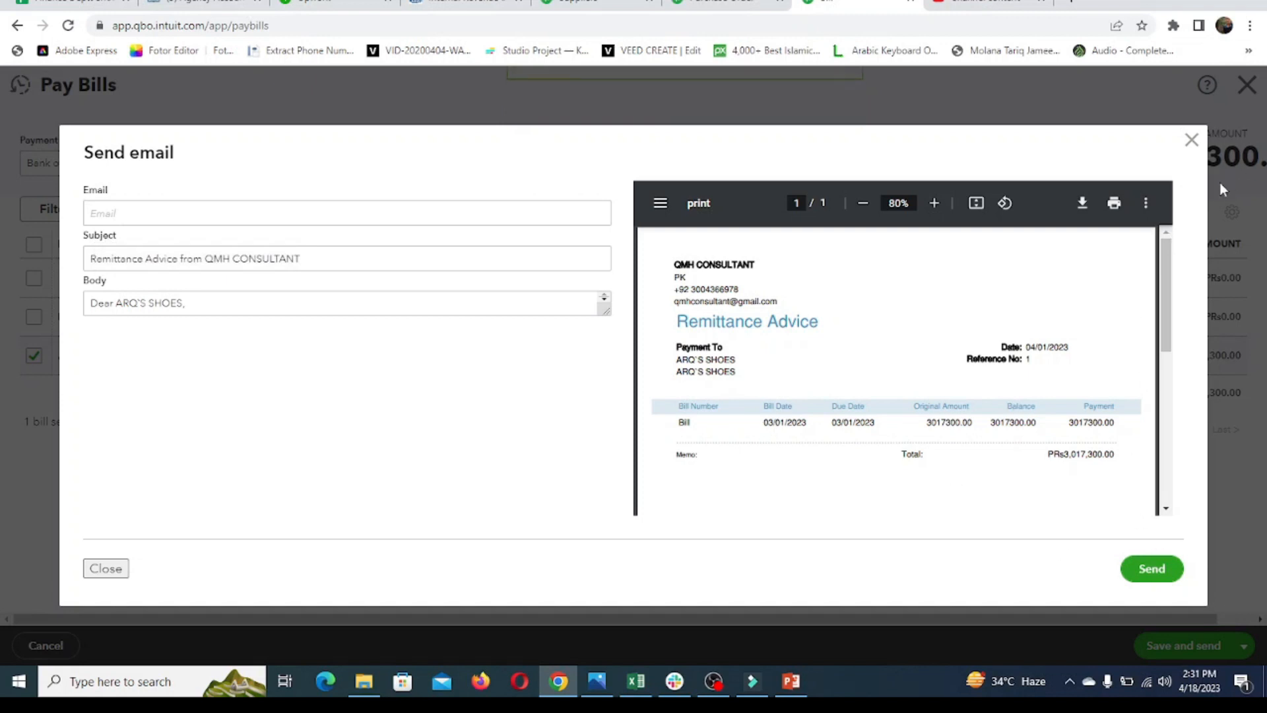
- Rerun the Journal report for 03/01/2023 to 04/18/2023 and examine the ARQ'S SHOES payment entry
left_click(759, 4)
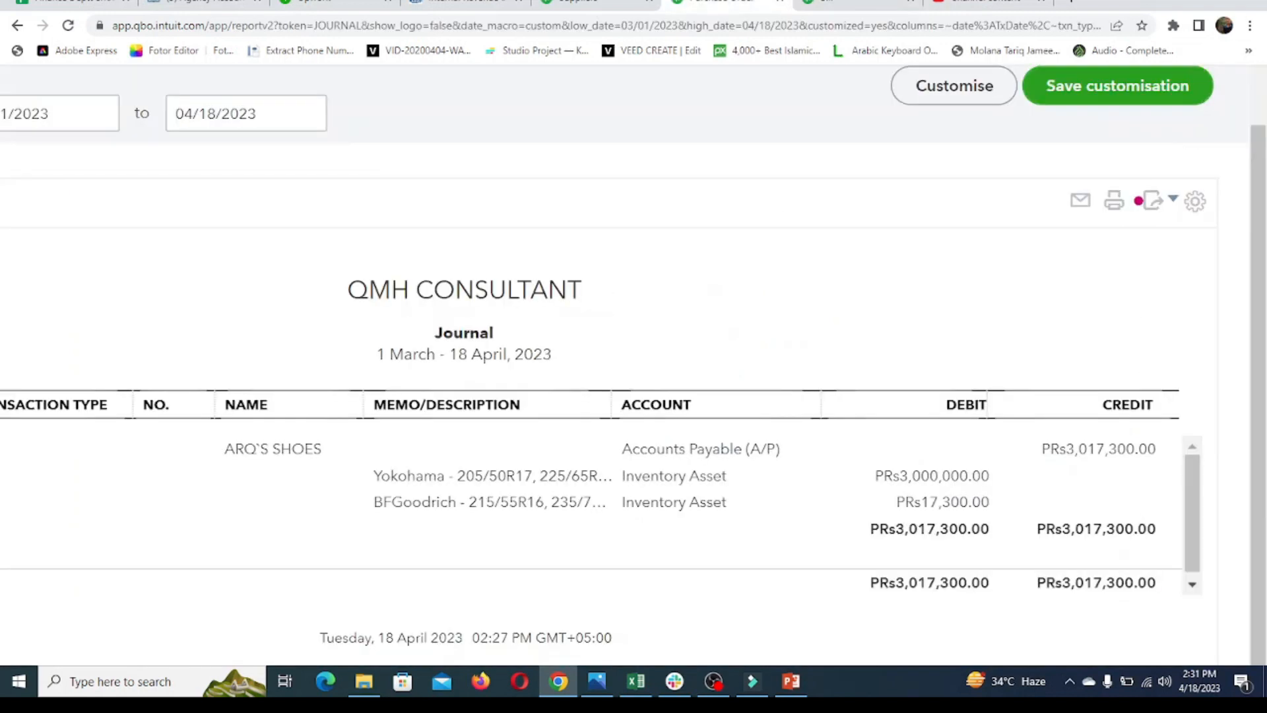
scroll(821, 214, "down", 3)
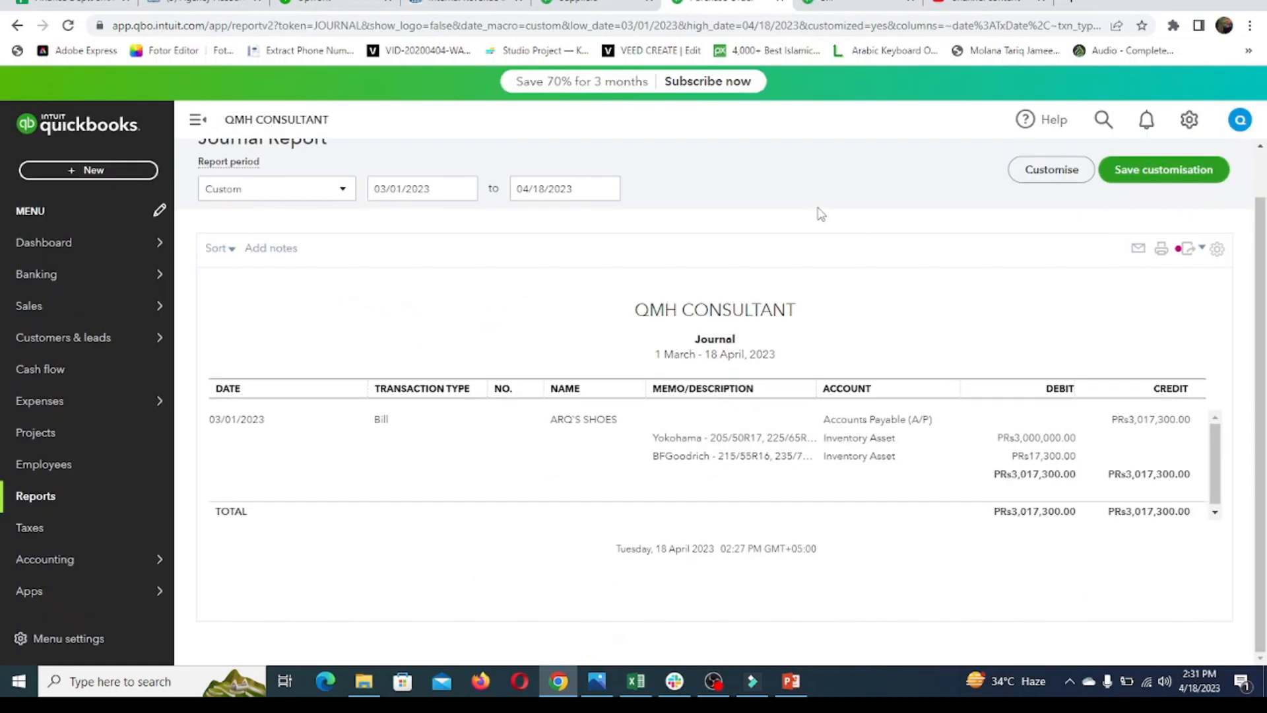
left_click(1058, 173)
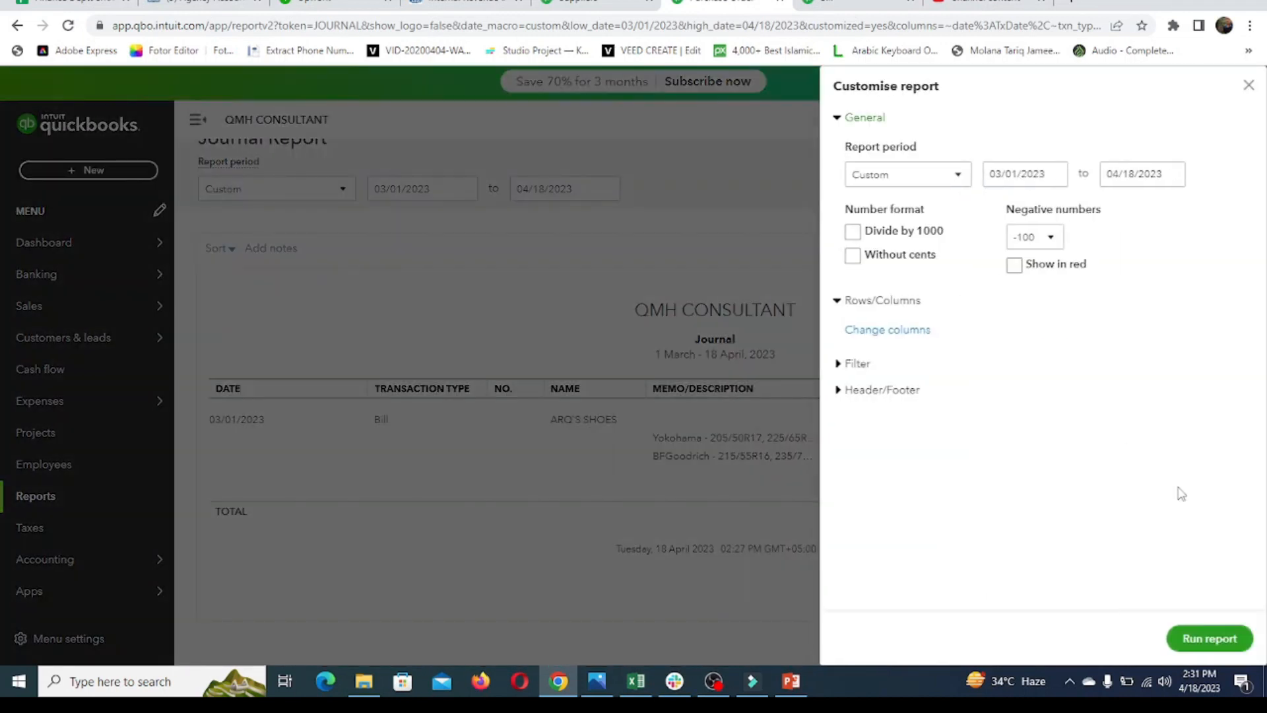
left_click(1210, 639)
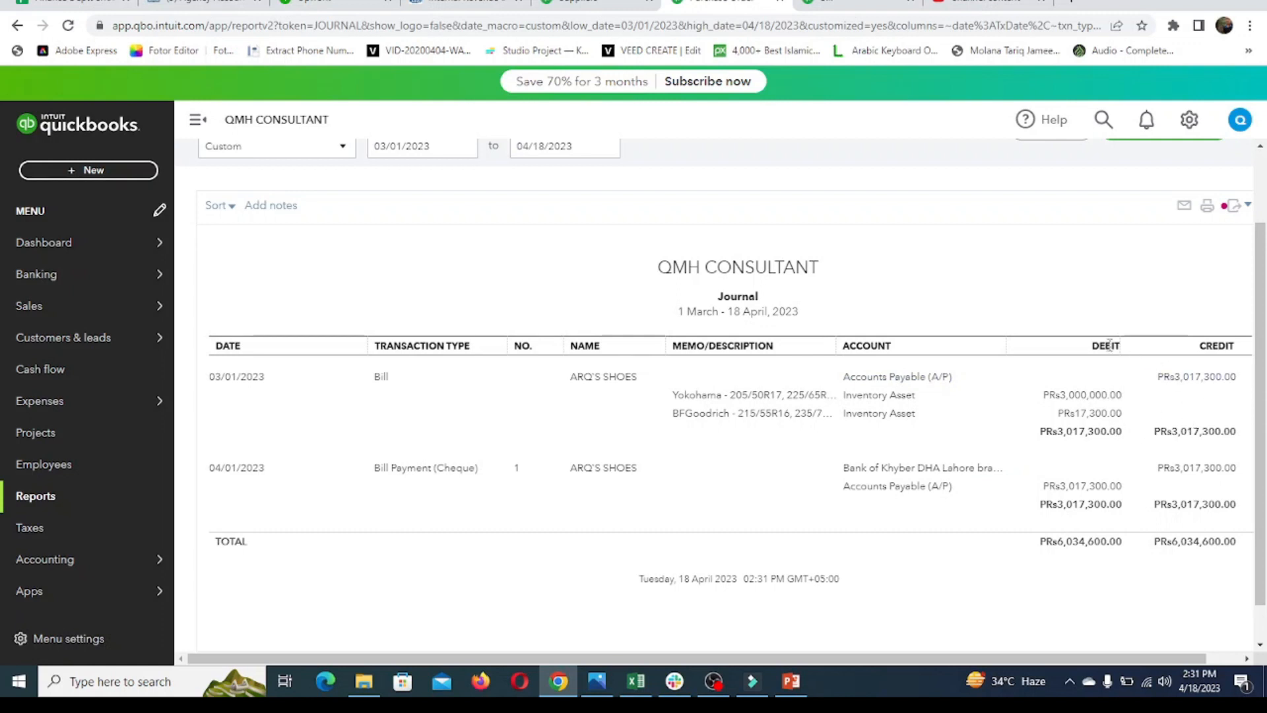
- Close the remittance advice email without sending it and leave Pay Bills
left_click(840, 4)
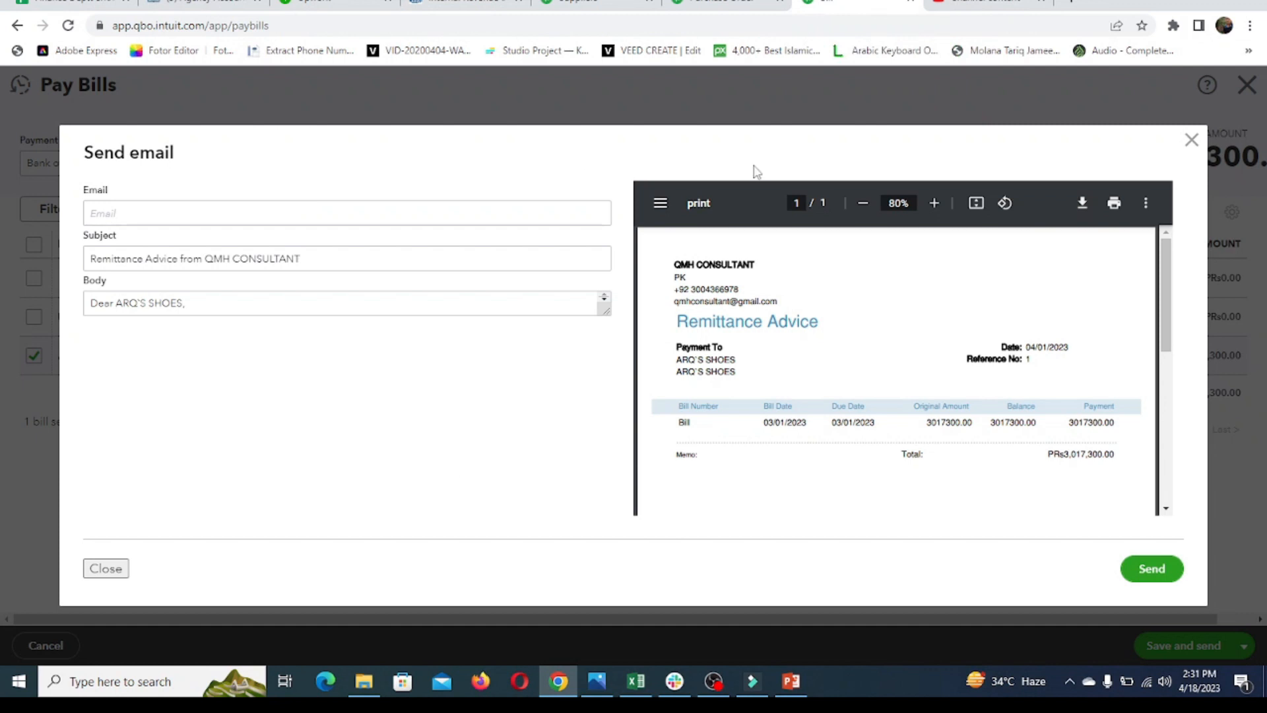
left_click(1193, 141)
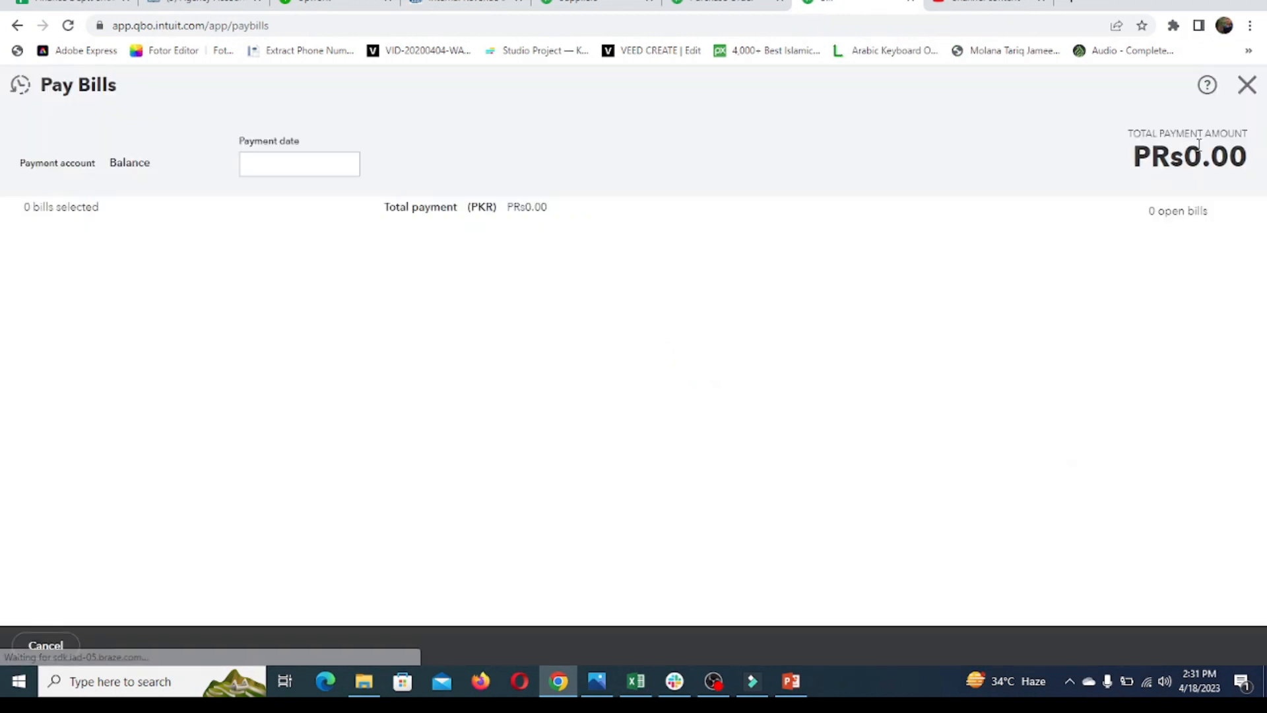
left_click(1247, 86)
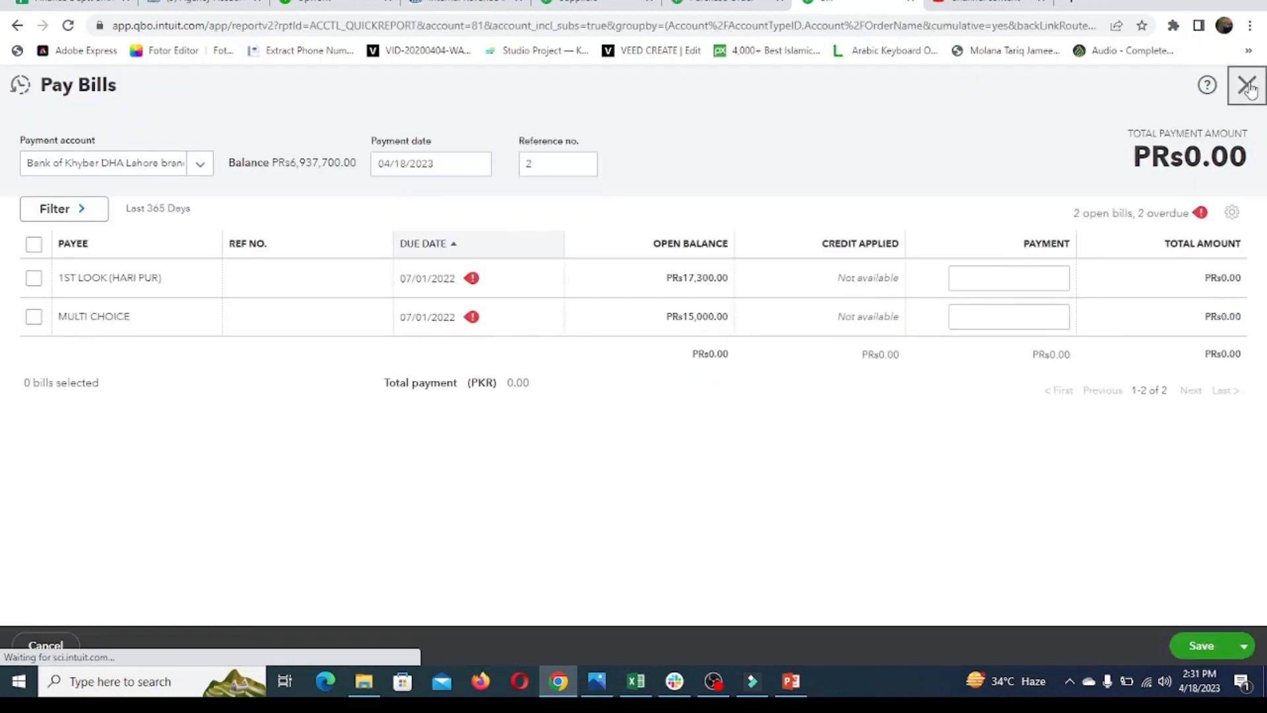
- Start a new expense for supplier 7 ELEVEN LEATHER, keeping the Bank of Khyber DHA Lahore branch as payment account
left_click(110, 169)
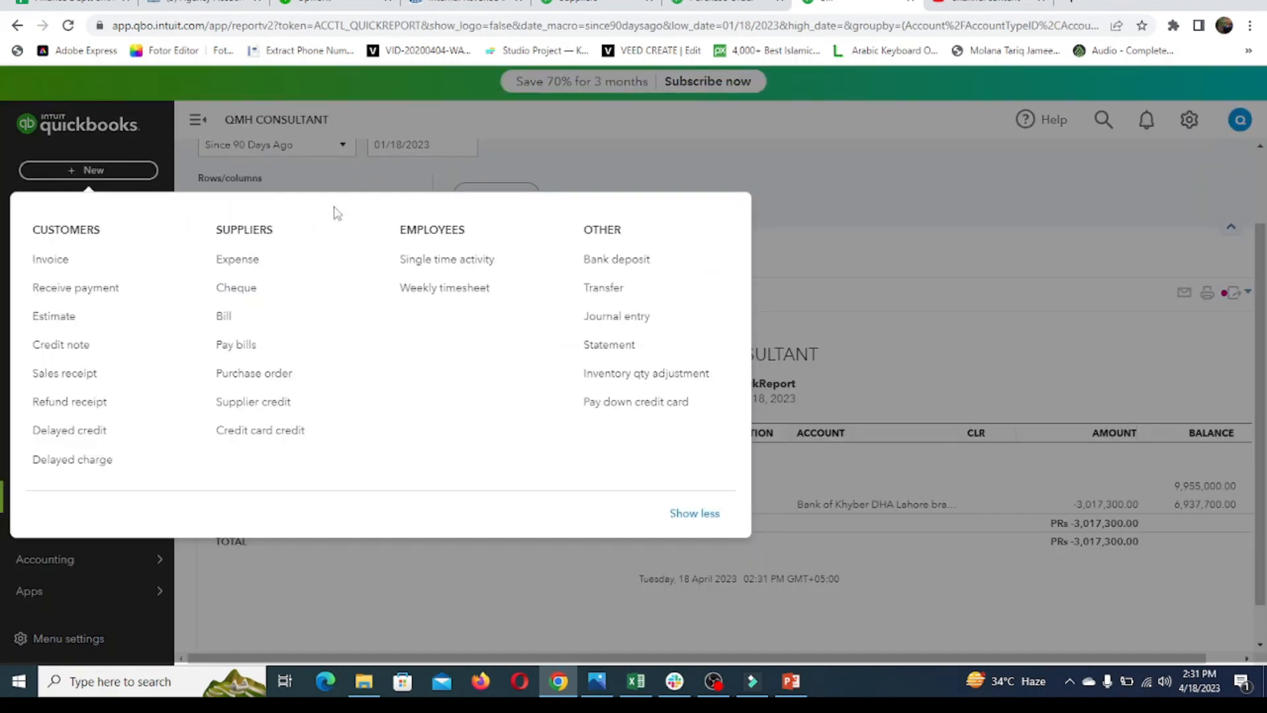
left_click(287, 274)
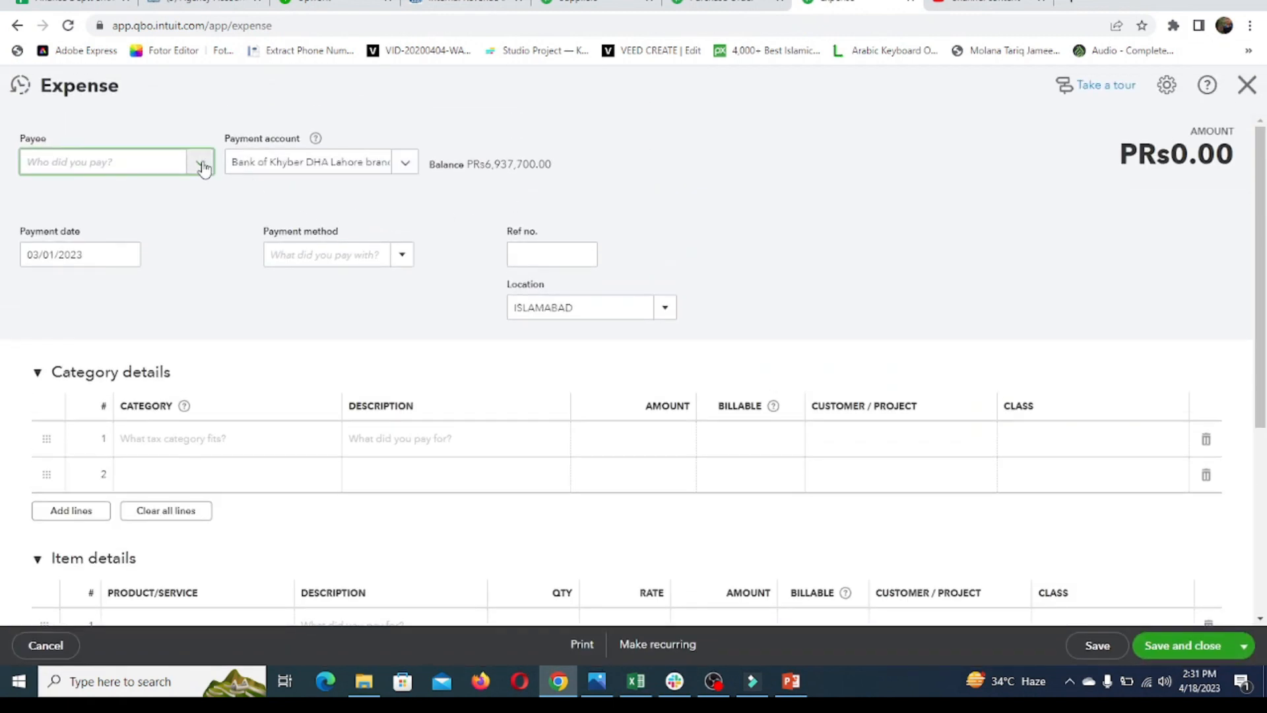
left_click(201, 165)
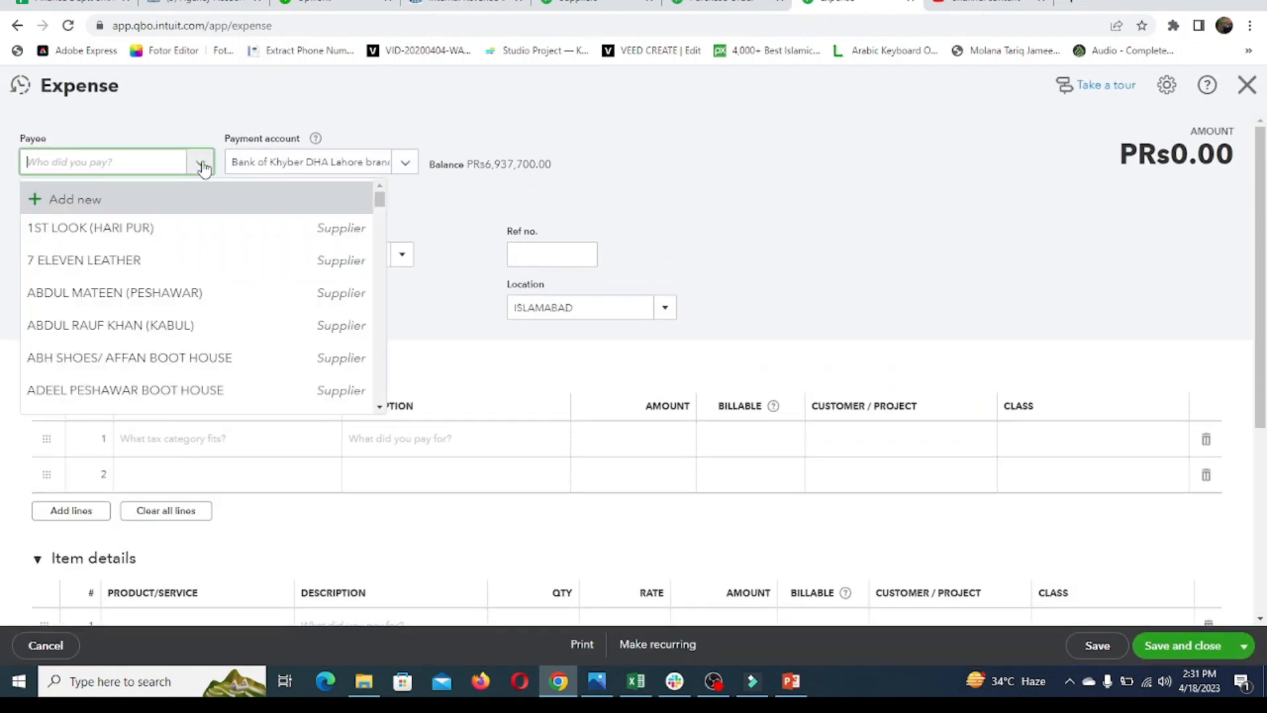
left_click(152, 258)
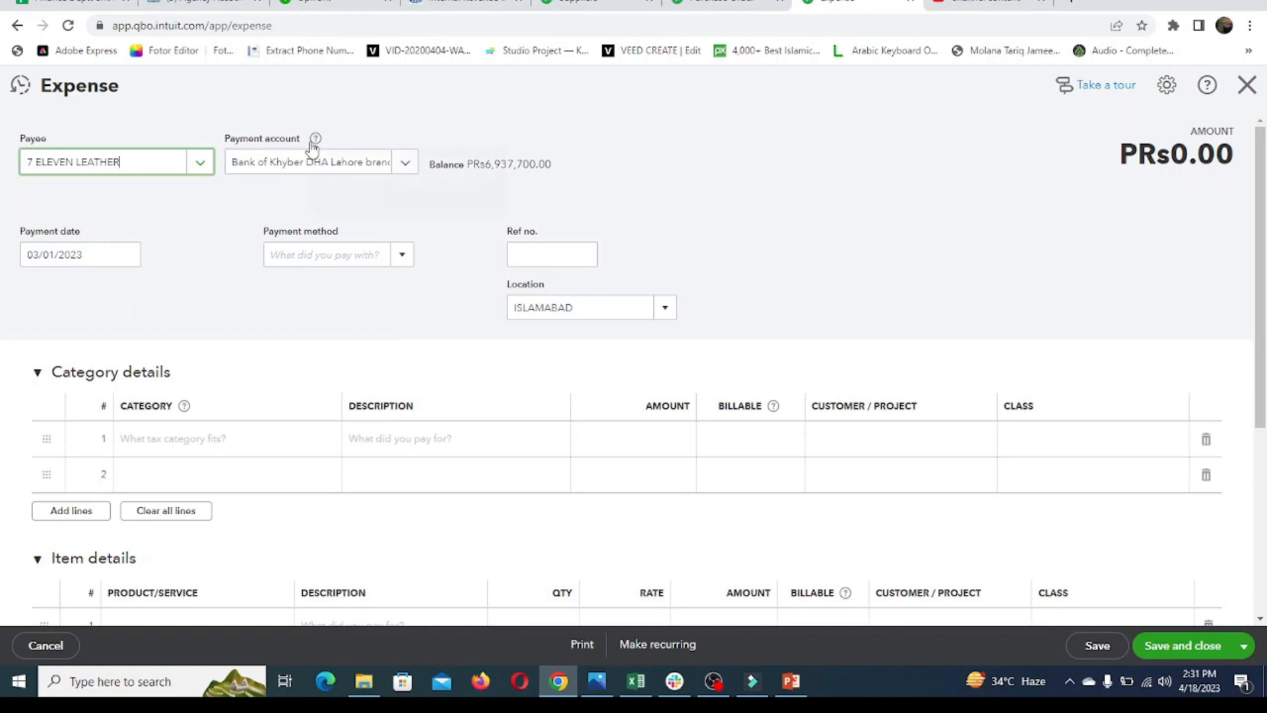
left_click(407, 162)
left_click(407, 162)
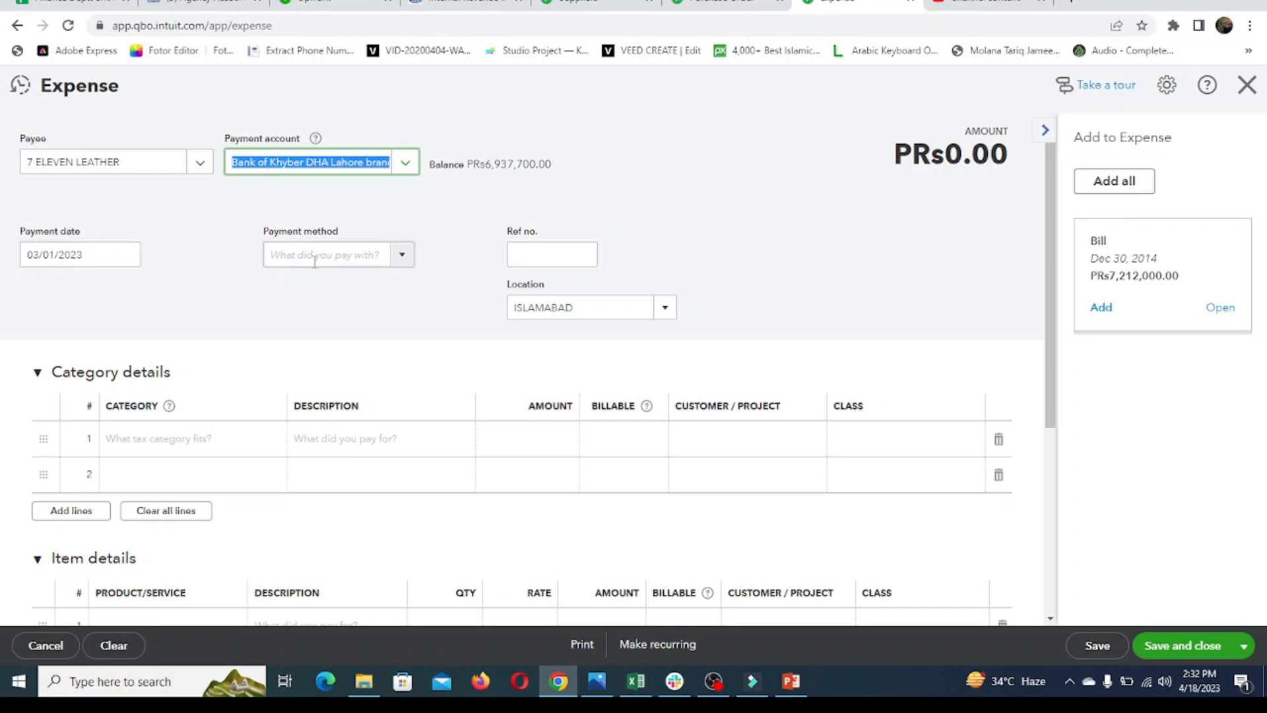
- Set the expense's payment method to Cheque and its reference number to 4243423
left_click(397, 257)
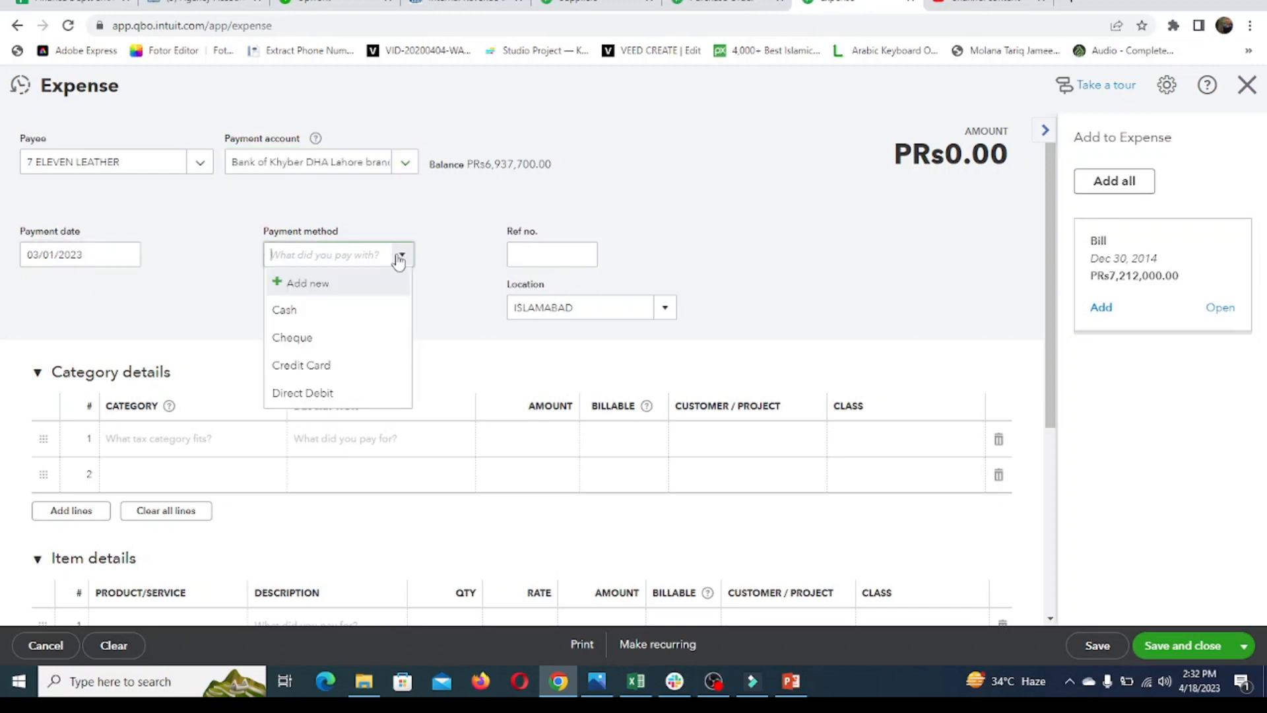
left_click(324, 338)
left_click(549, 254)
type("4243423")
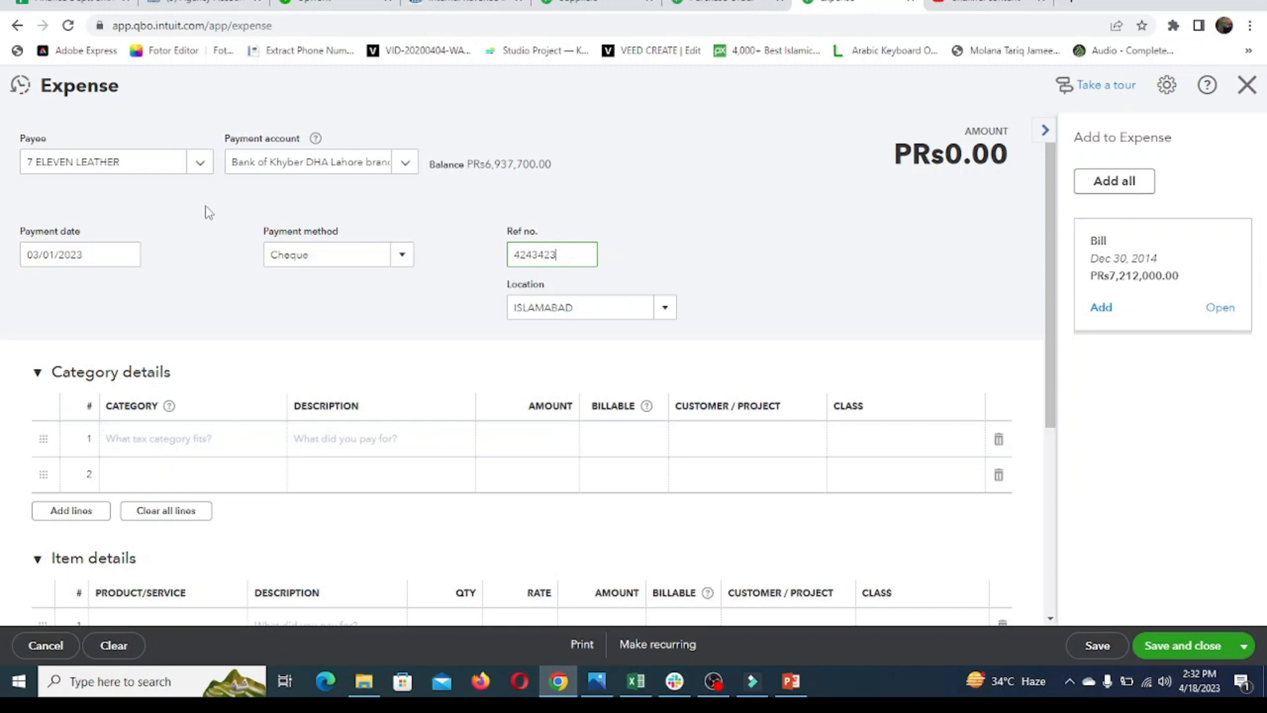
- Look over the expense form and its category choices, then collapse Category details without choosing a category
left_click(156, 439)
scroll(156, 437, "down", 4)
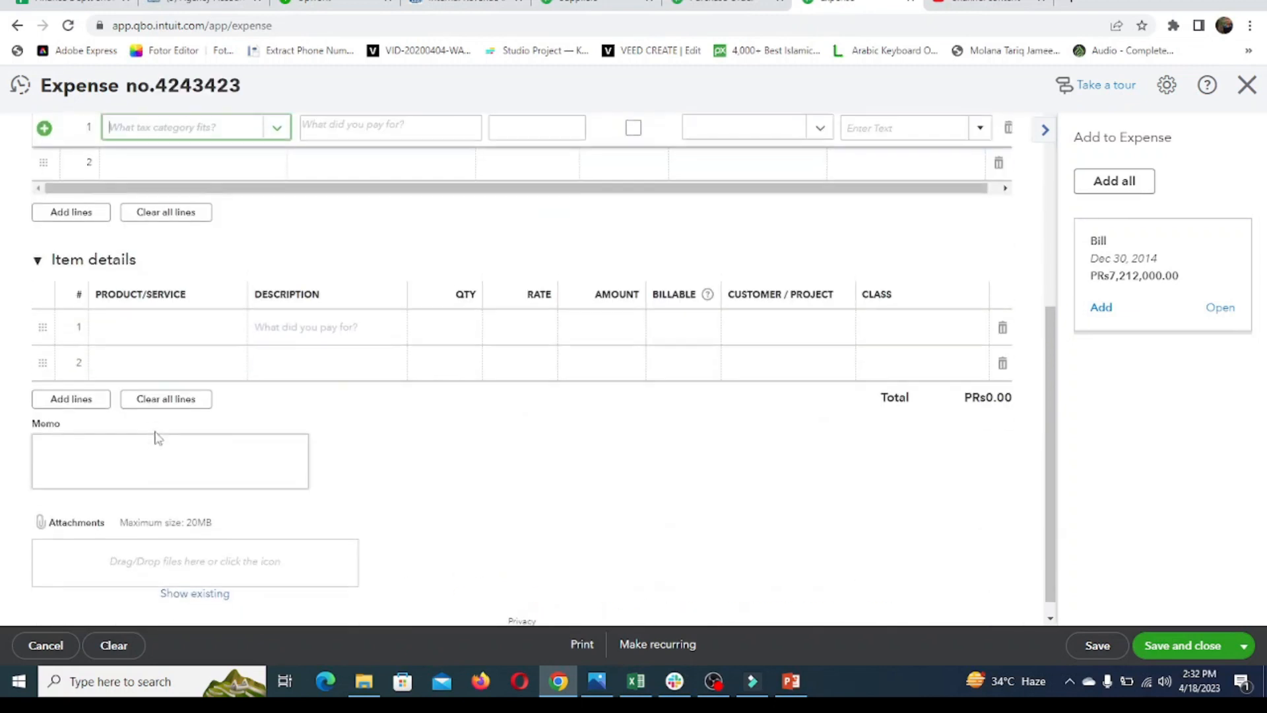
scroll(220, 286, "up", 4)
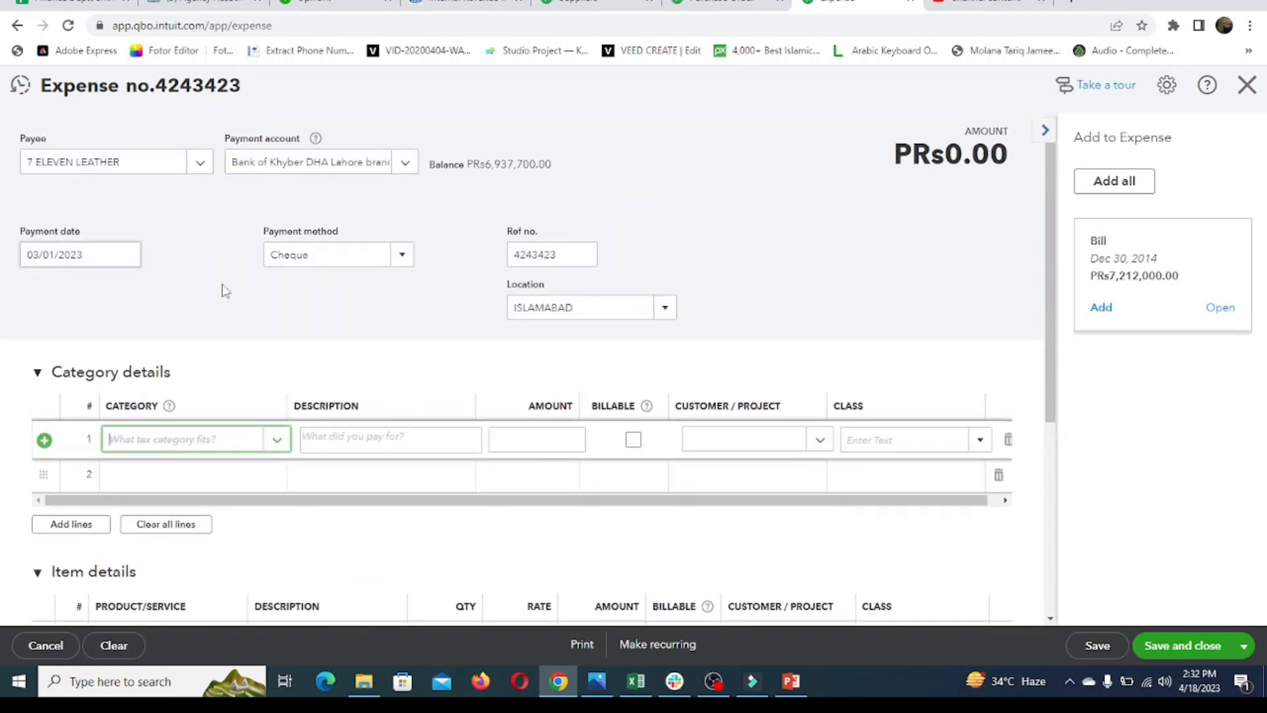
left_click(276, 440)
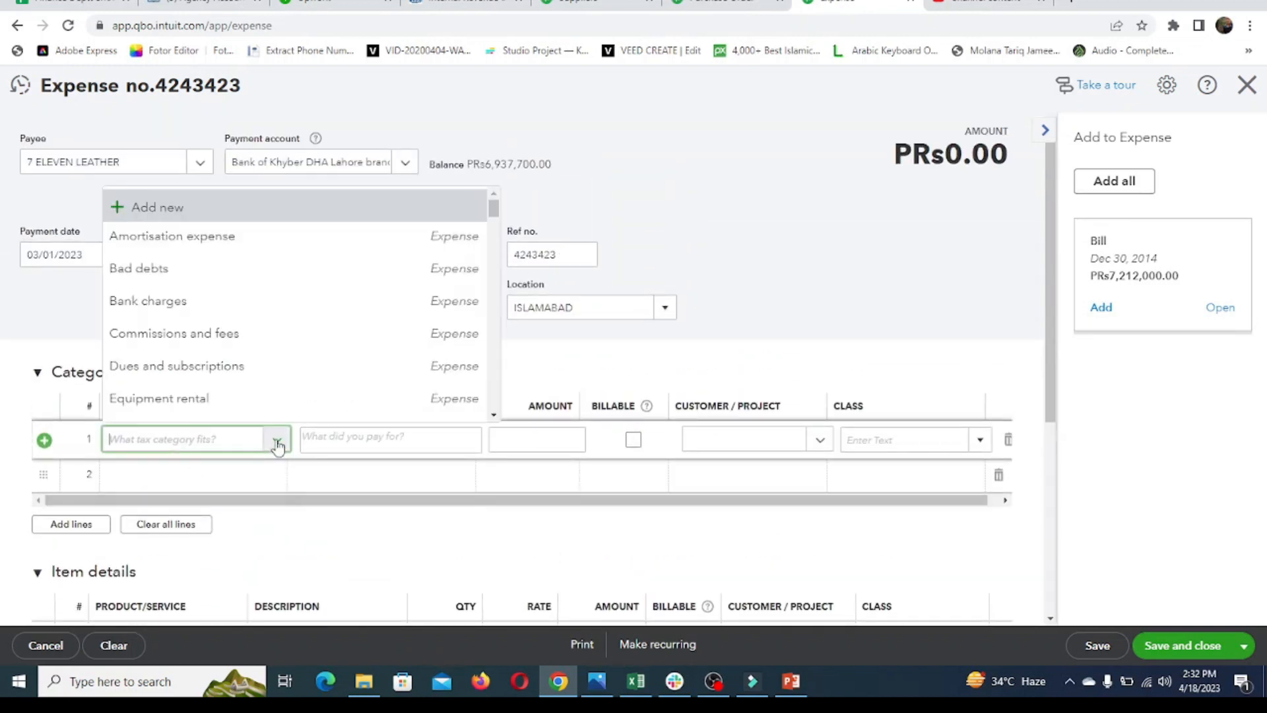
scroll(251, 538, "down", 3)
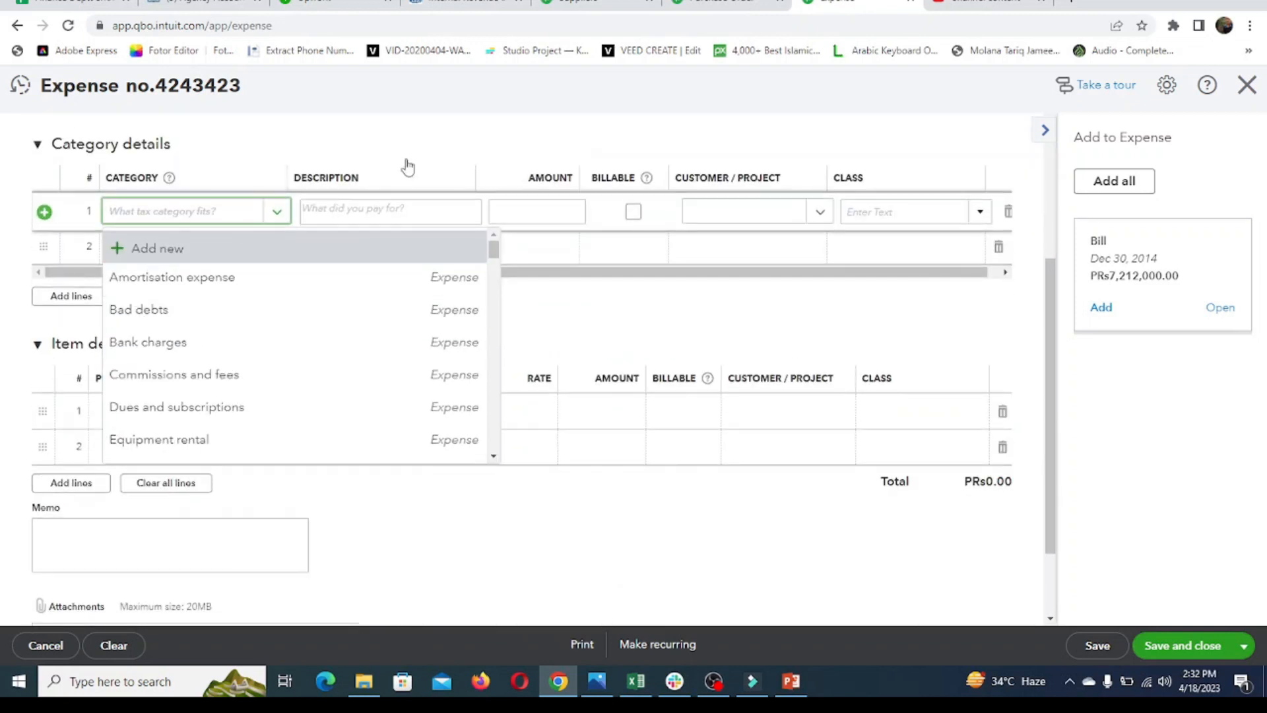
left_click(408, 168)
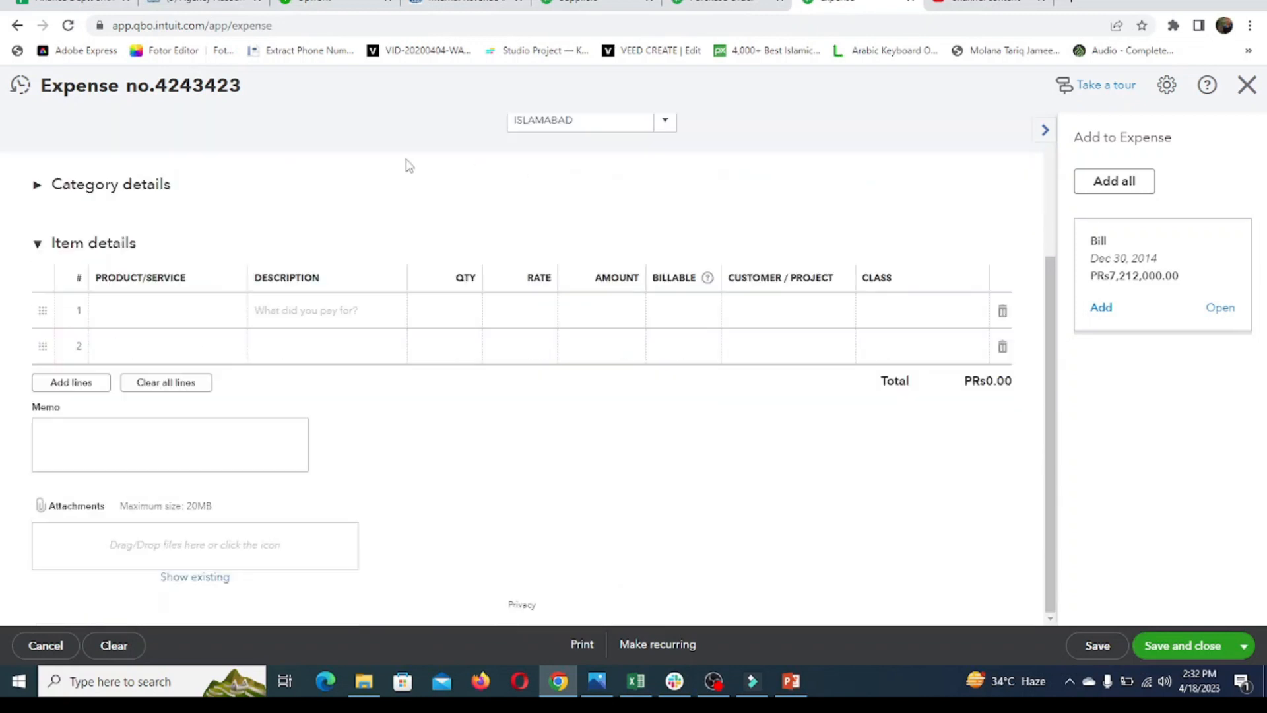
- Add the Michelin - 205/55R16, 235/45R18, 265/70R17 tyre as the first line of Item details
left_click(183, 313)
left_click(233, 318)
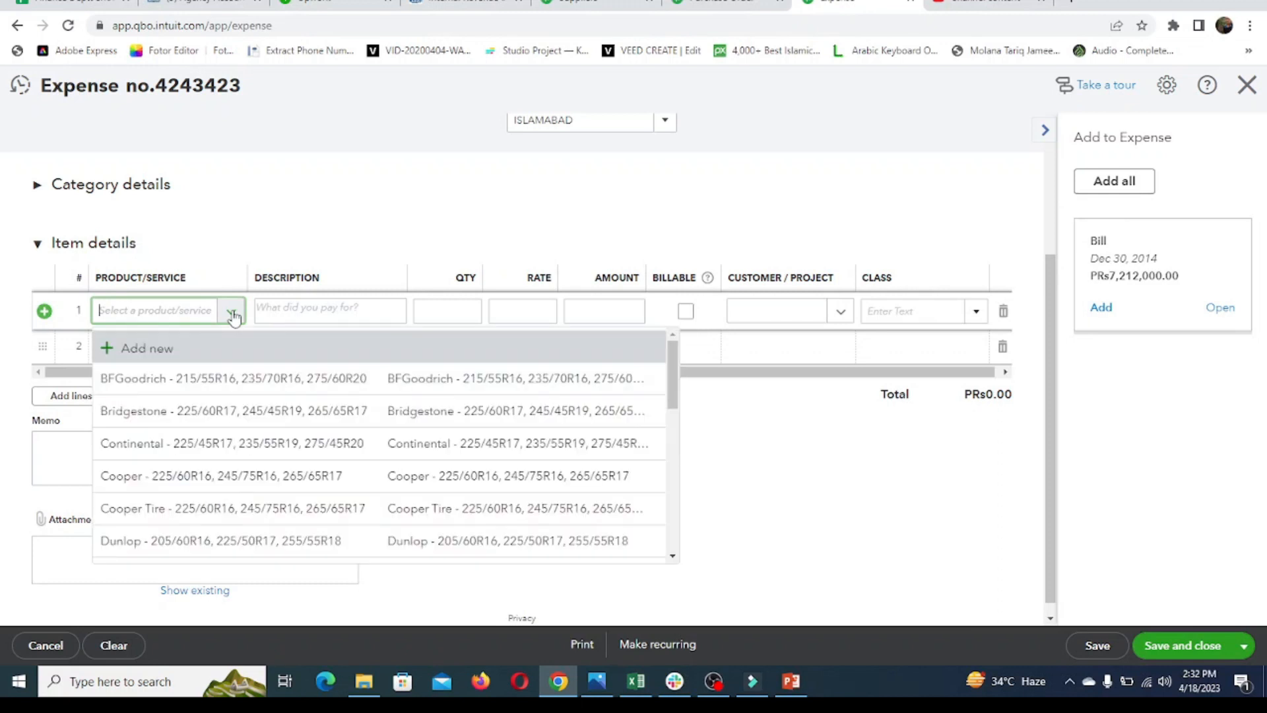
scroll(237, 396, "down", 5)
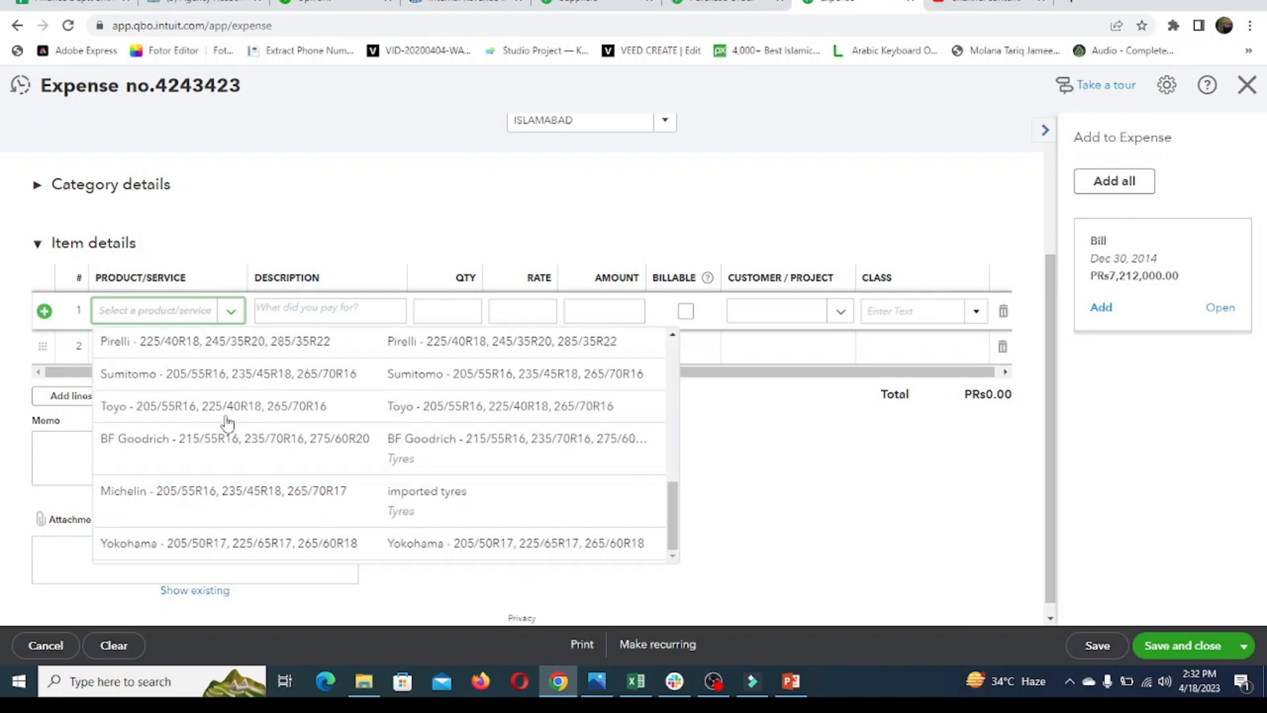
left_click(216, 507)
left_click(441, 311)
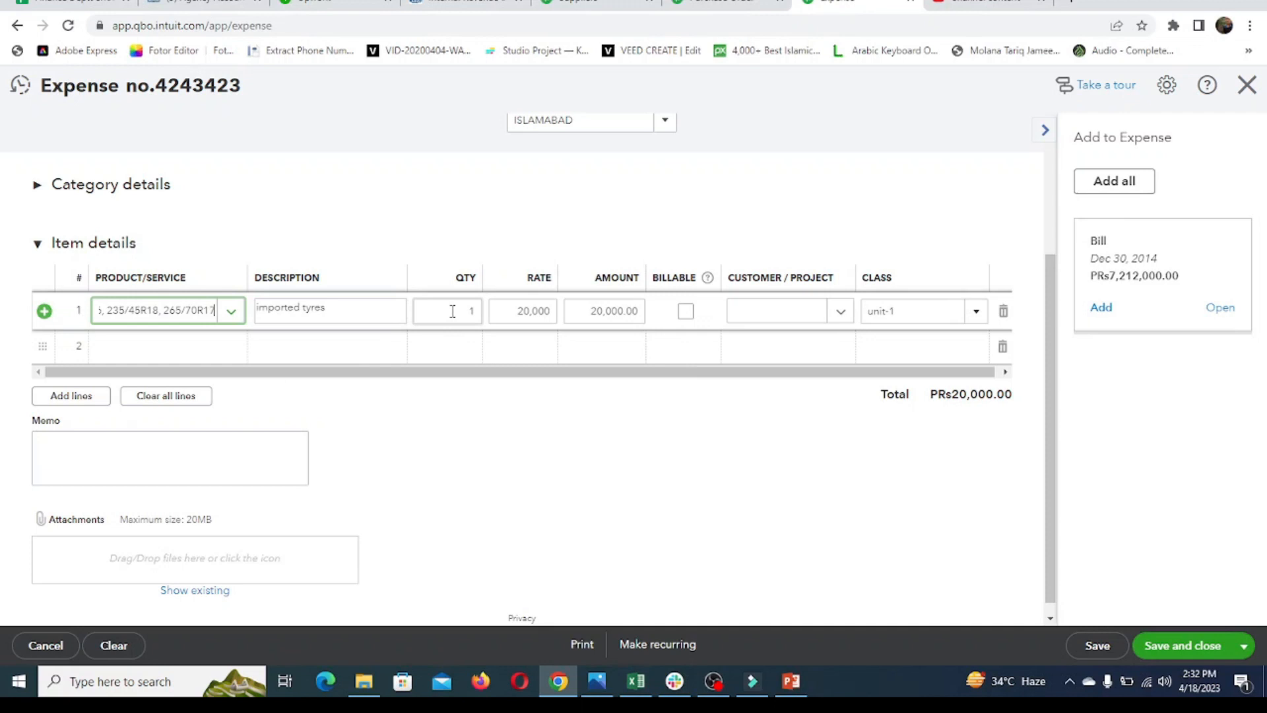
- Make the tyre line billable to the customer with class unit-2, and save the expense
left_click(686, 316)
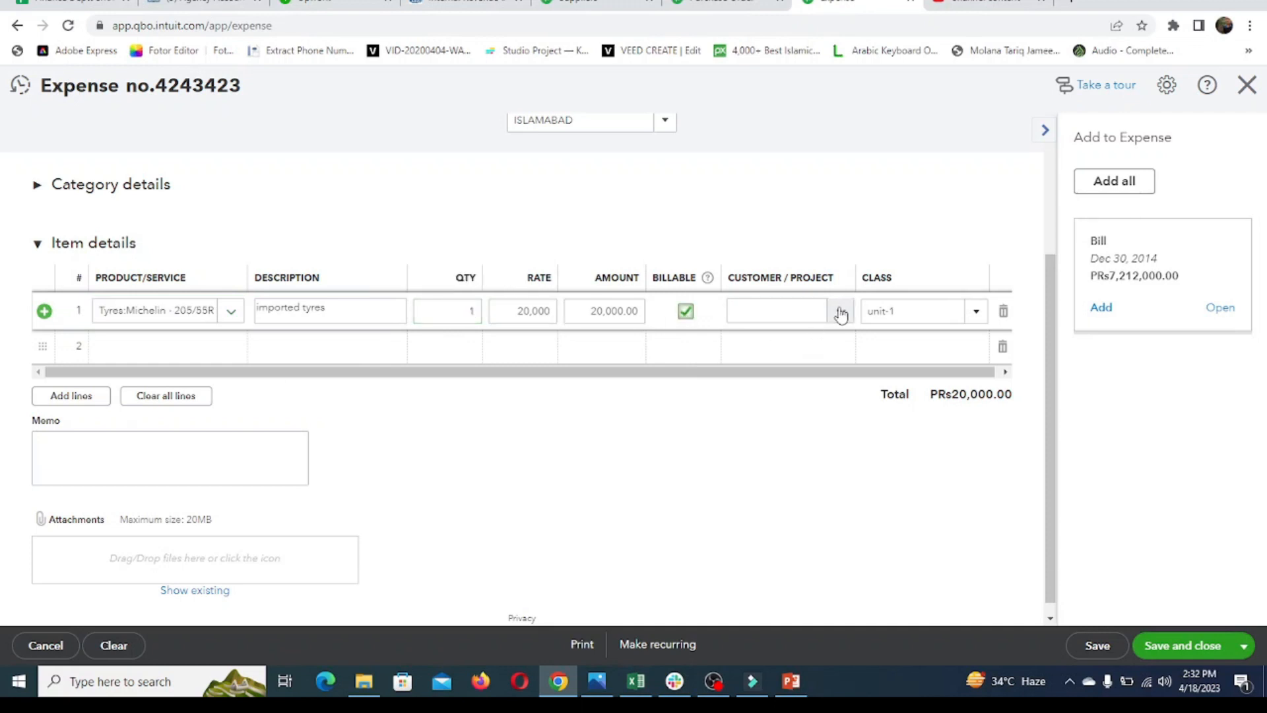
left_click(840, 315)
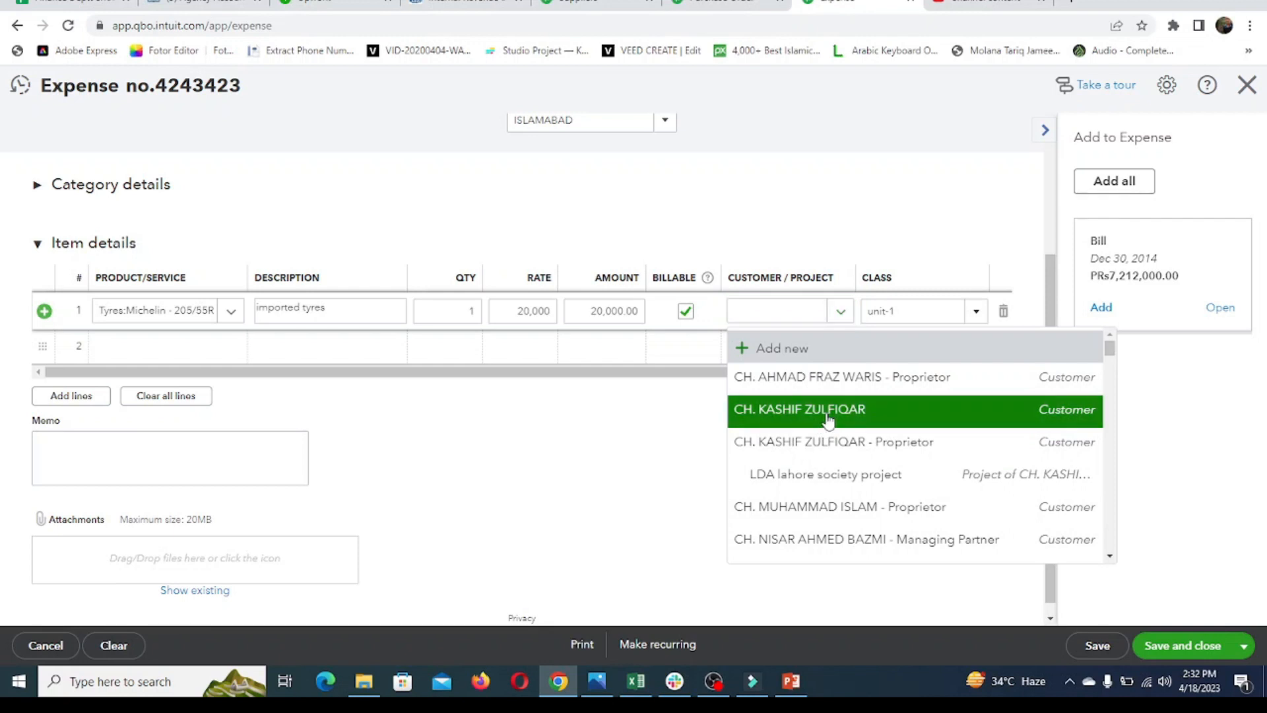
left_click(829, 416)
left_click(970, 314)
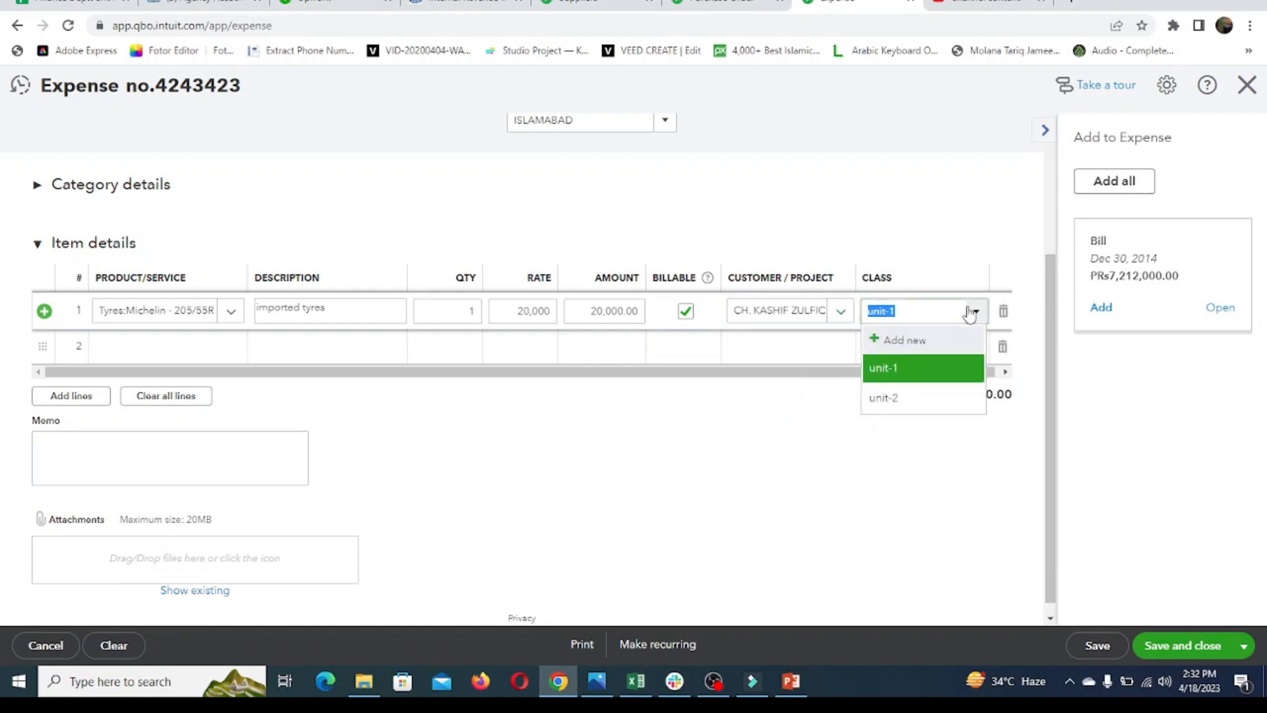
left_click(917, 399)
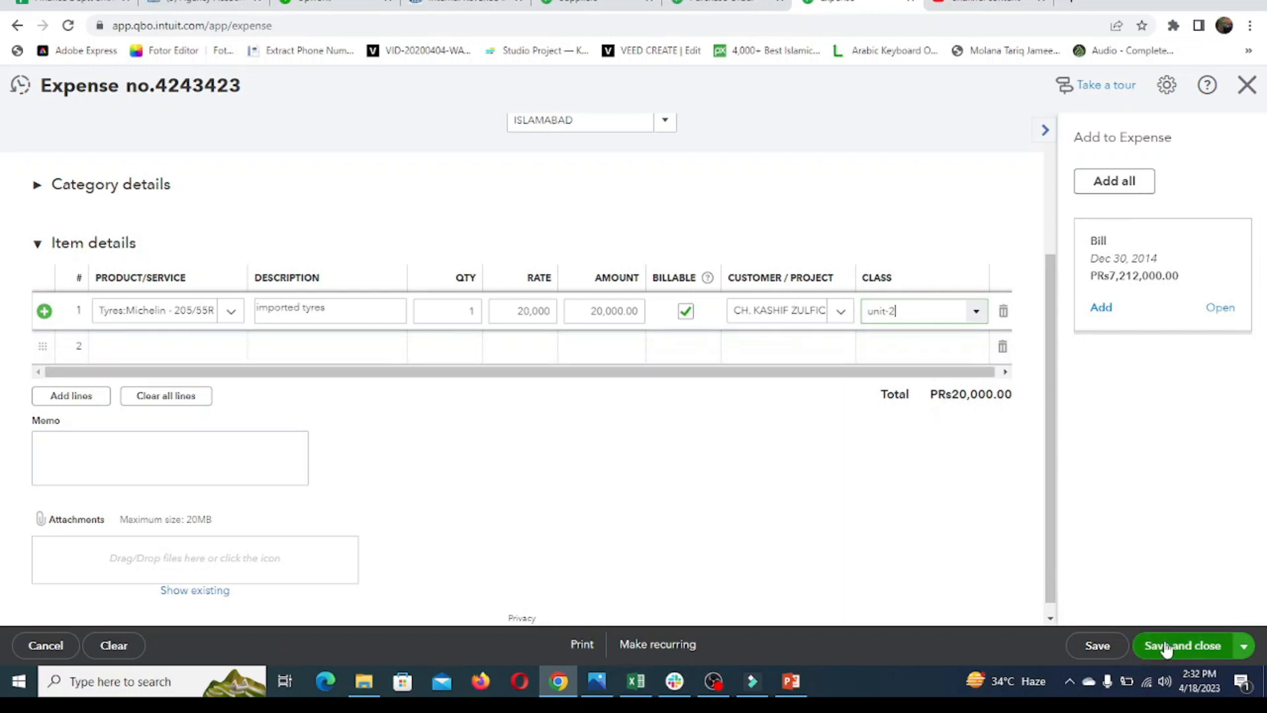
left_click(1097, 651)
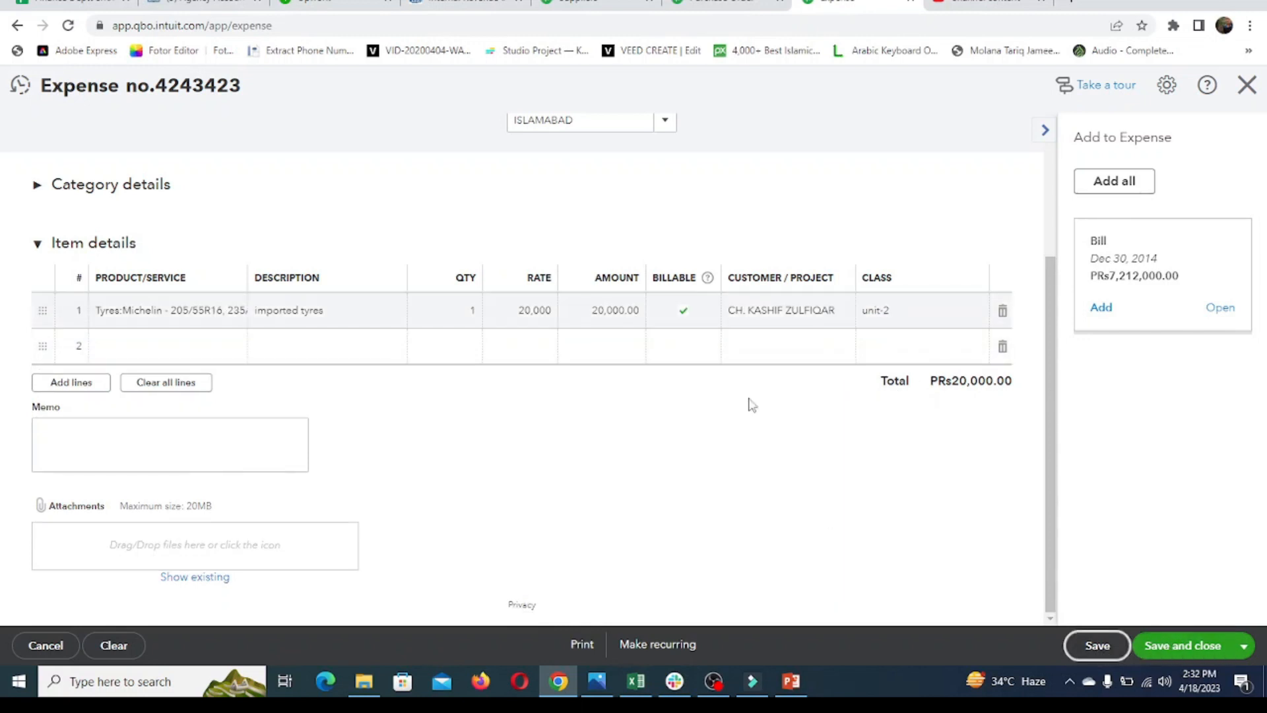
- Reload the Journal report, compare the 7 ELEVEN LEATHER expense with the bill and payment postings, and open the expense from its Inventory Asset line
left_click(727, 2)
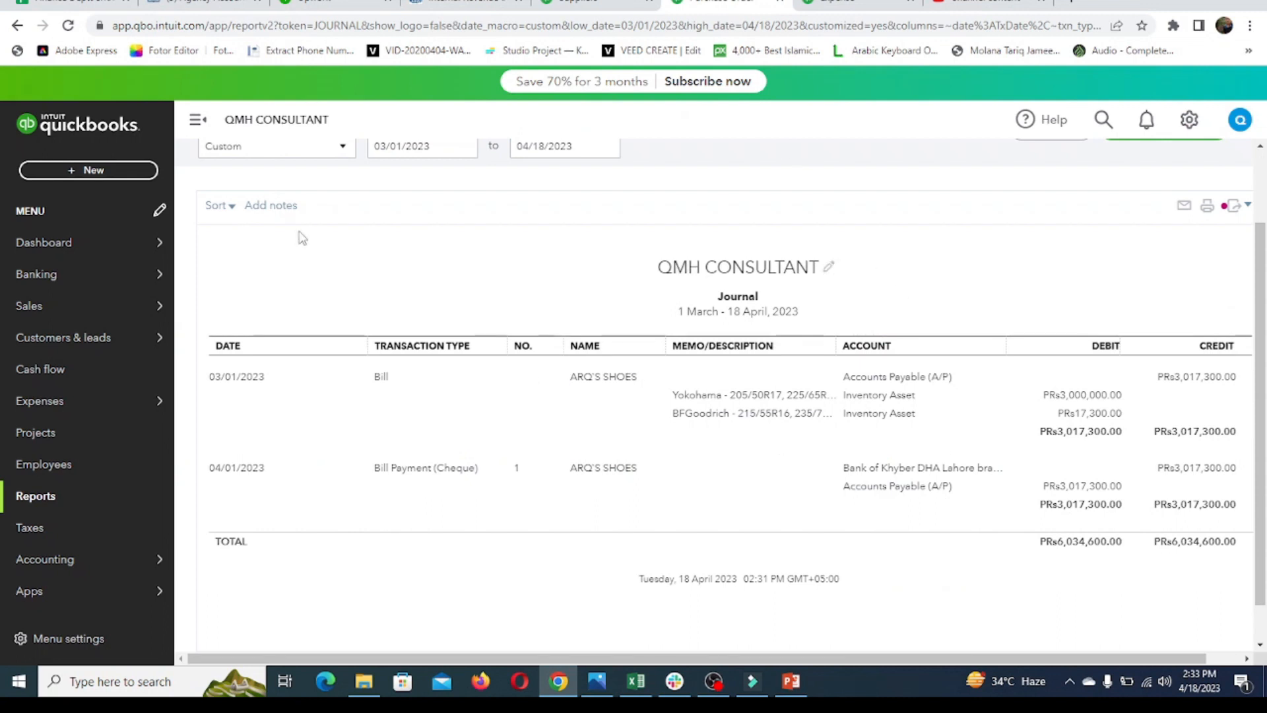
left_click(68, 27)
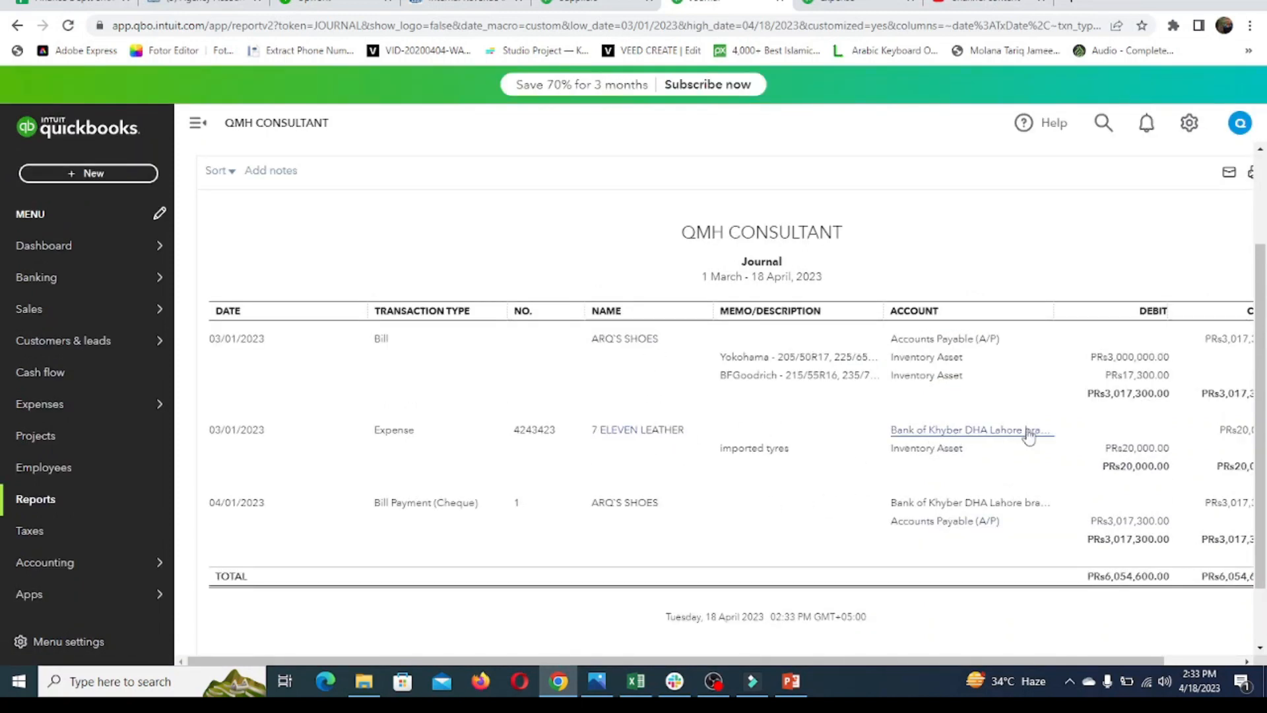
scroll(1156, 445, "right", 2)
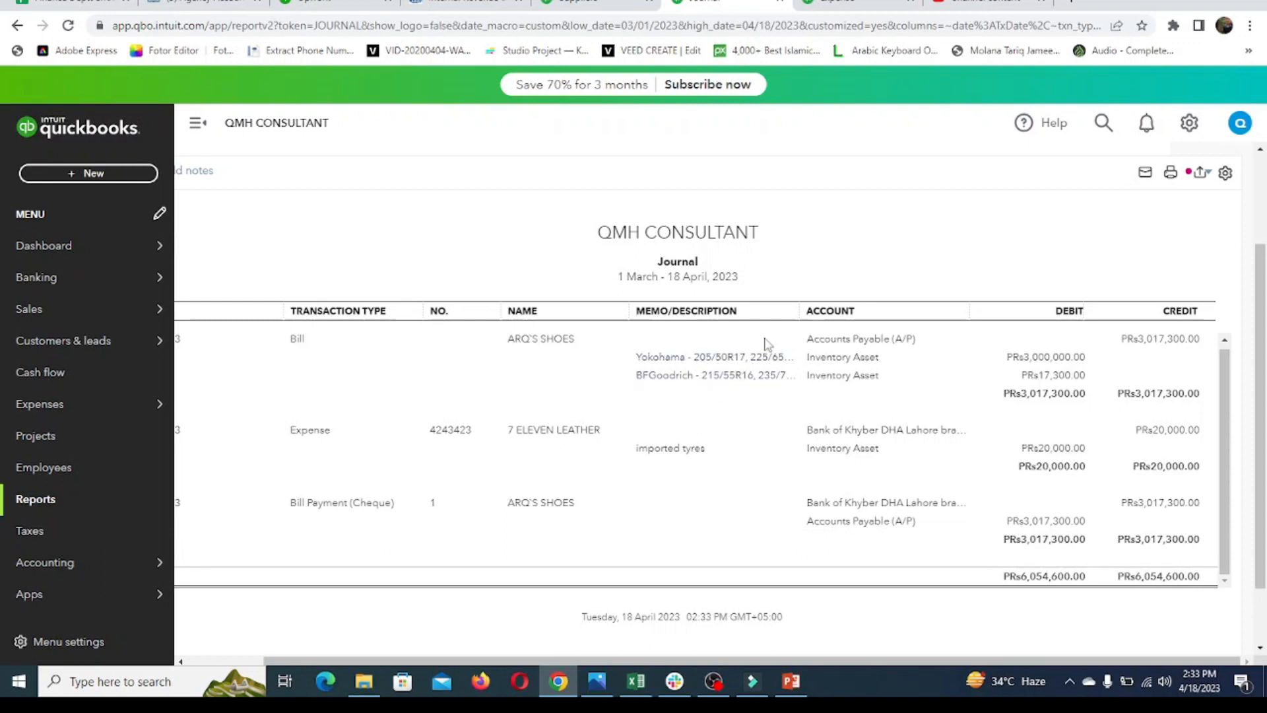
left_click_drag(804, 341, 914, 344)
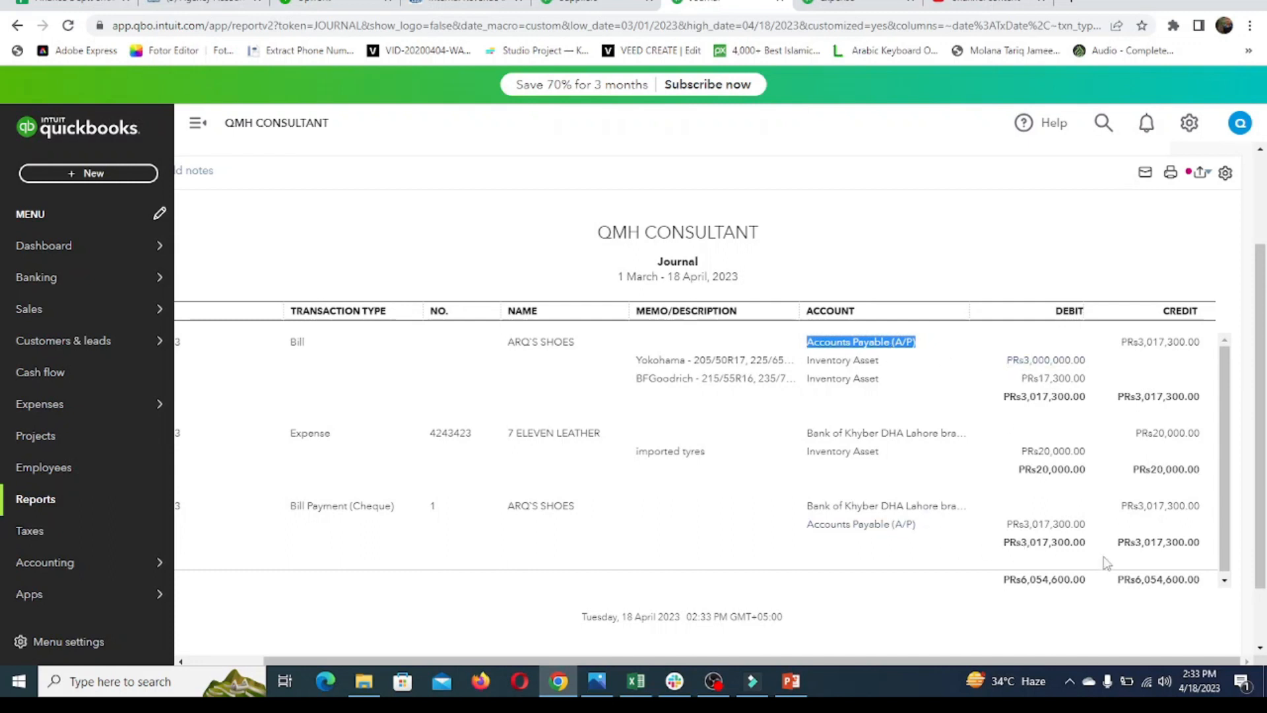
left_click_drag(802, 528, 905, 546)
left_click(873, 455)
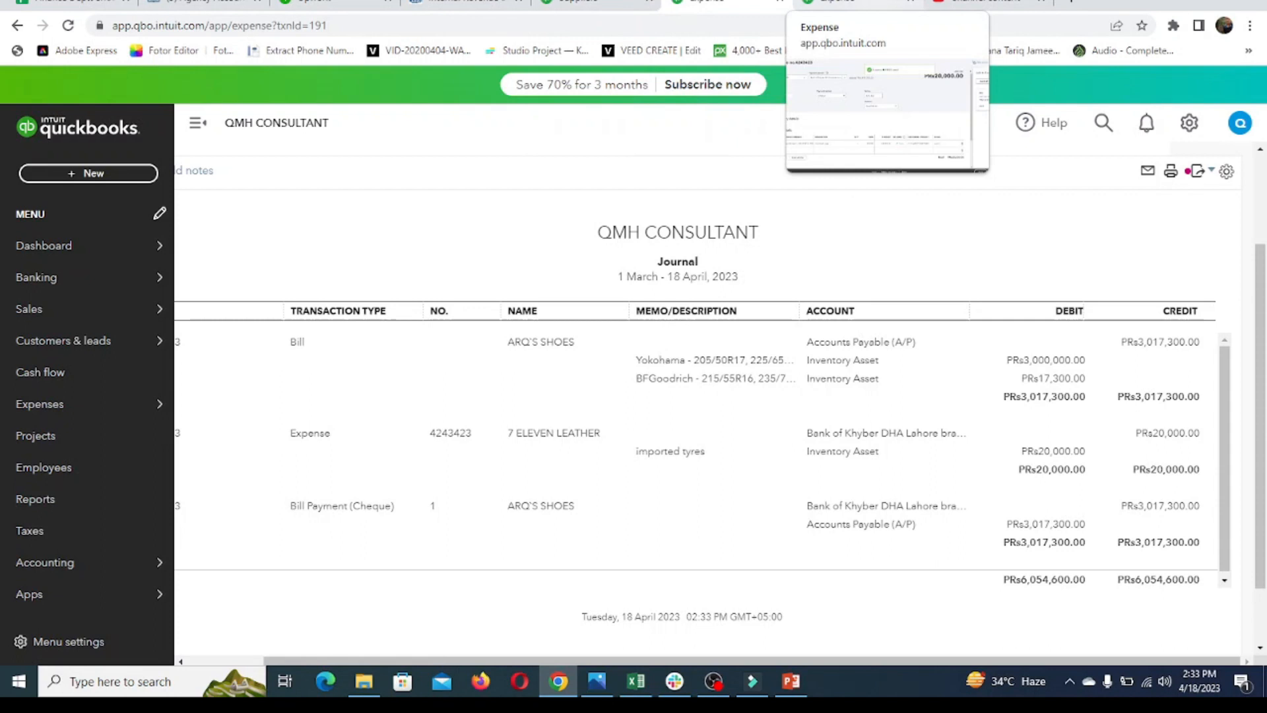
- Return to the browser tab with the saved 7 ELEVEN LEATHER expense and close its form
left_click(851, 4)
left_click(1247, 84)
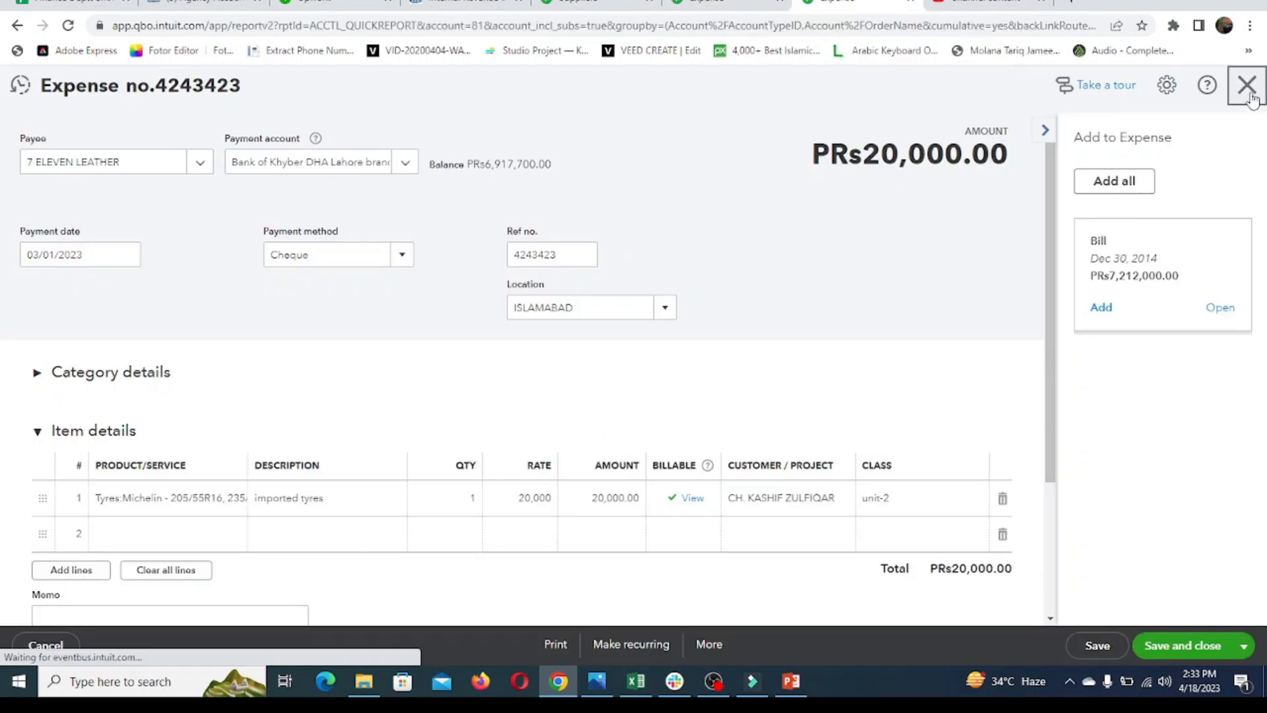